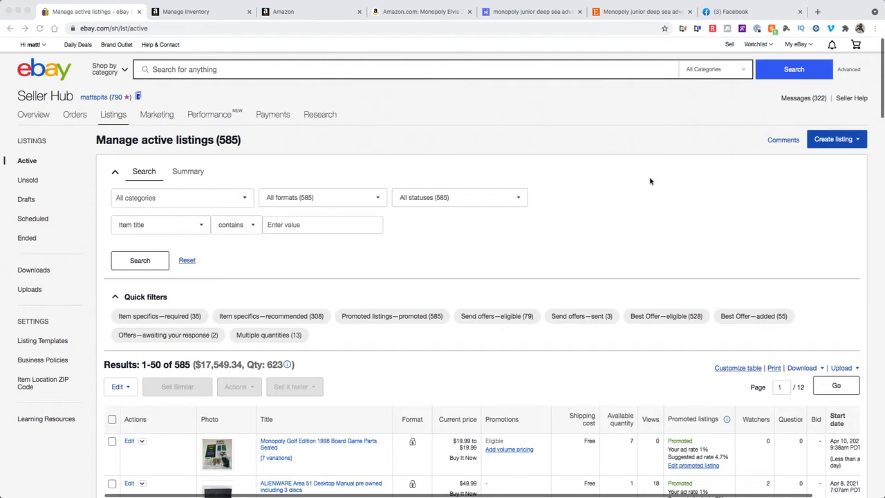
{"action": "left_click", "coordinate": [730, 45]}
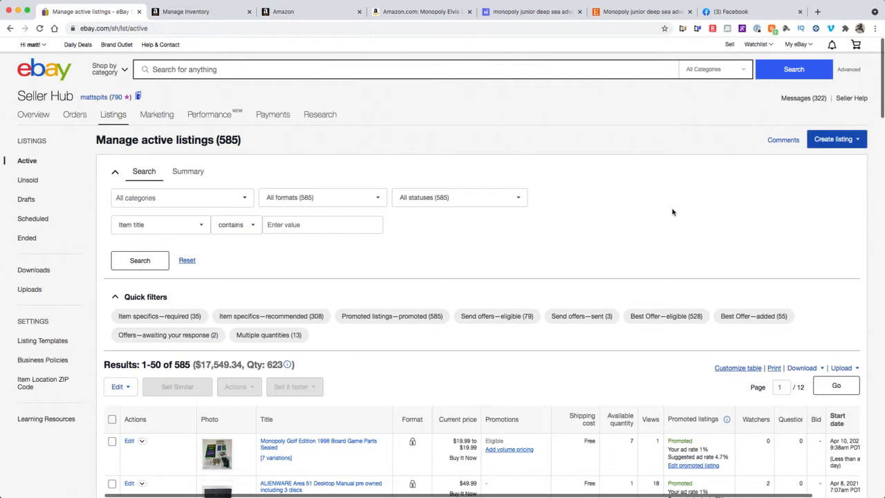
{"action": "left_click", "coordinate": [859, 140]}
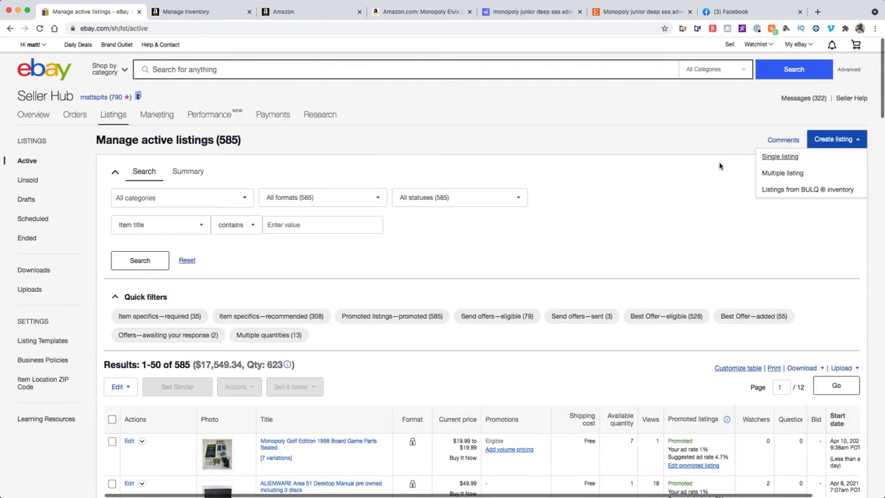
{"action": "left_click", "coordinate": [375, 71]}
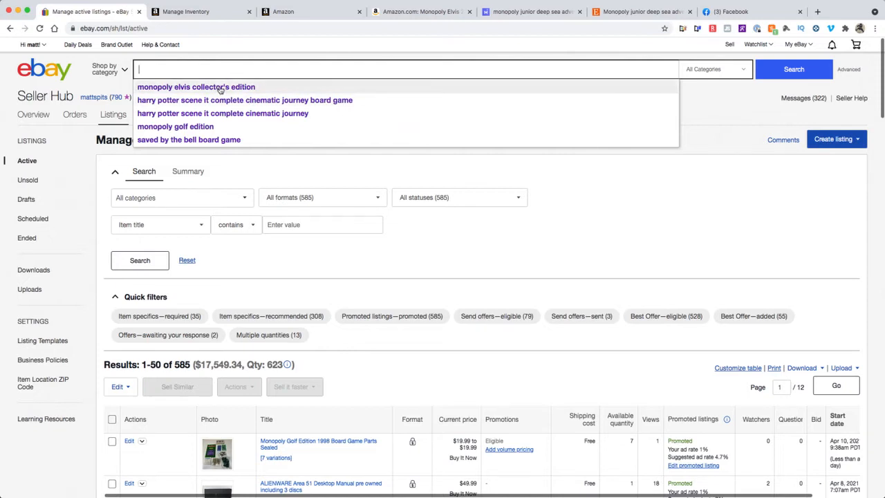
{"action": "left_click", "coordinate": [731, 210]}
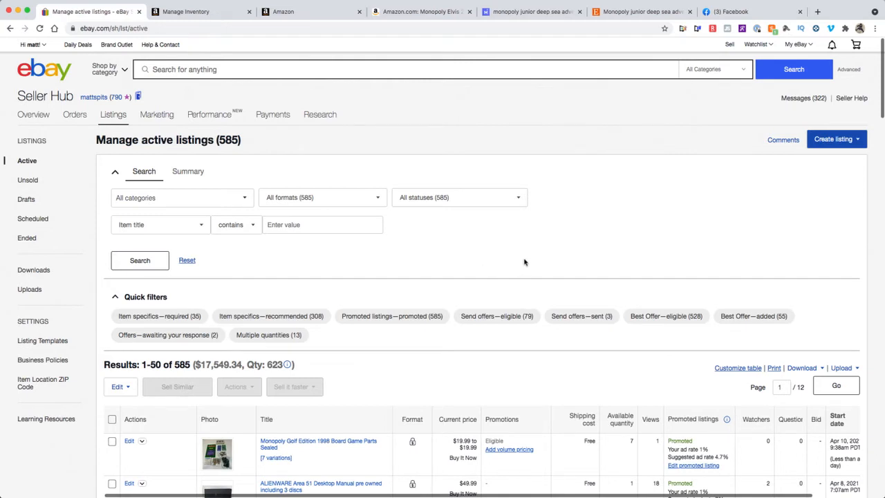
Start a multiple listing and title it "Monopoly Elvis Collector's Edition Board Game Sealed Parts".
{"action": "left_click", "coordinate": [845, 142]}
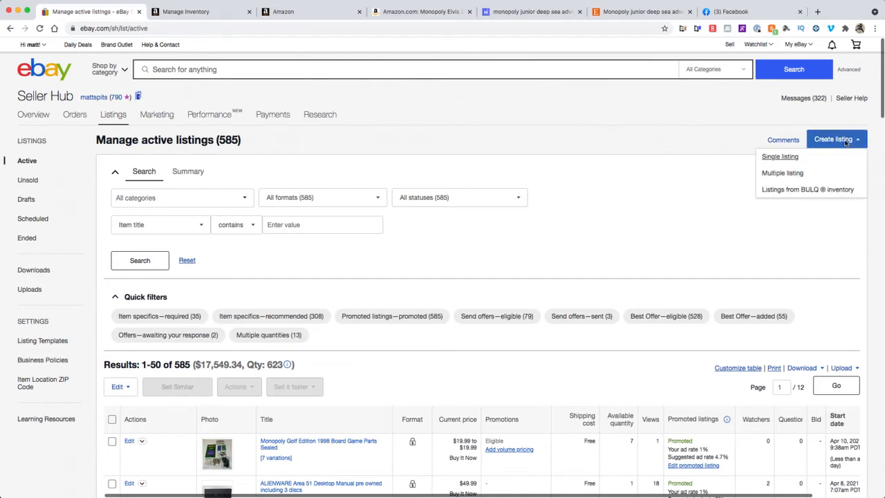
{"action": "left_click", "coordinate": [778, 174]}
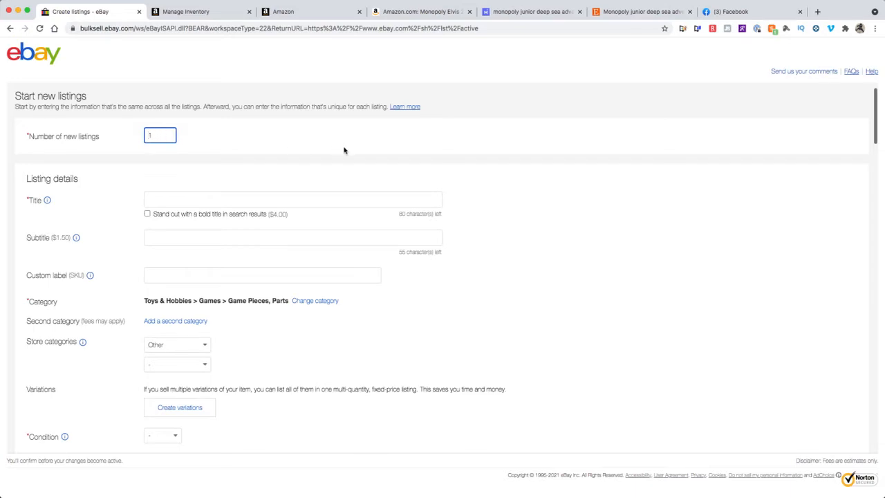
{"action": "scroll", "coordinate": [344, 150], "scroll_direction": "down", "scroll_amount": 2}
{"action": "left_click", "coordinate": [260, 154]}
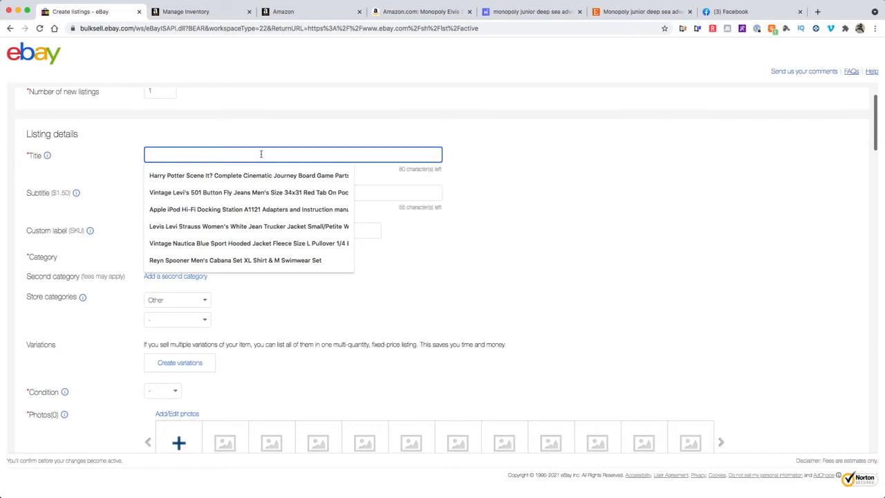
{"action": "type", "text": "Mon"}
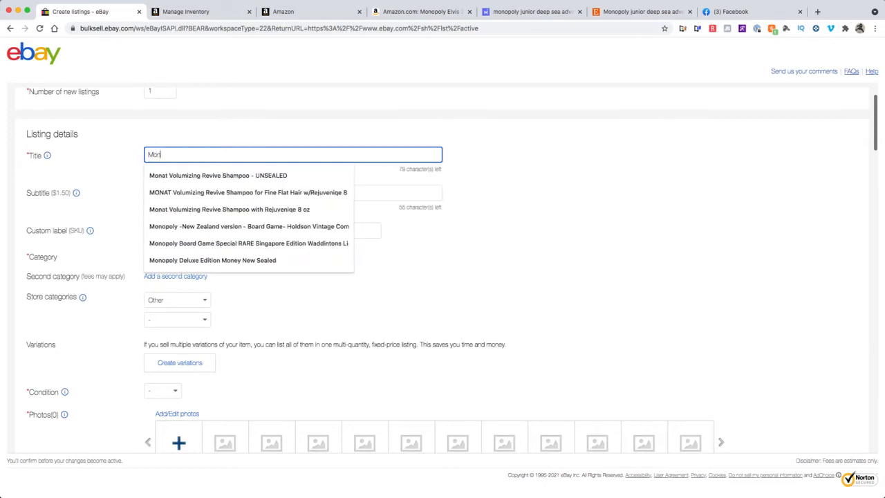
{"action": "type", "text": "opoly"}
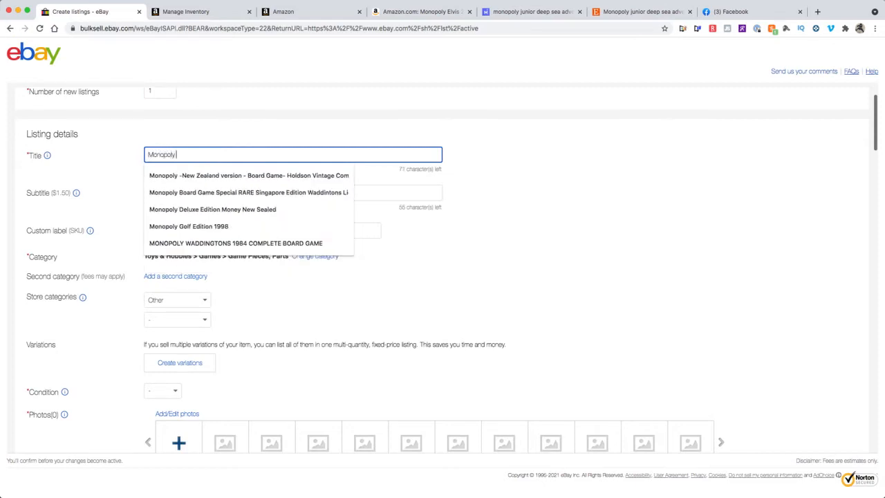
{"action": "type", "text": " Elvis"}
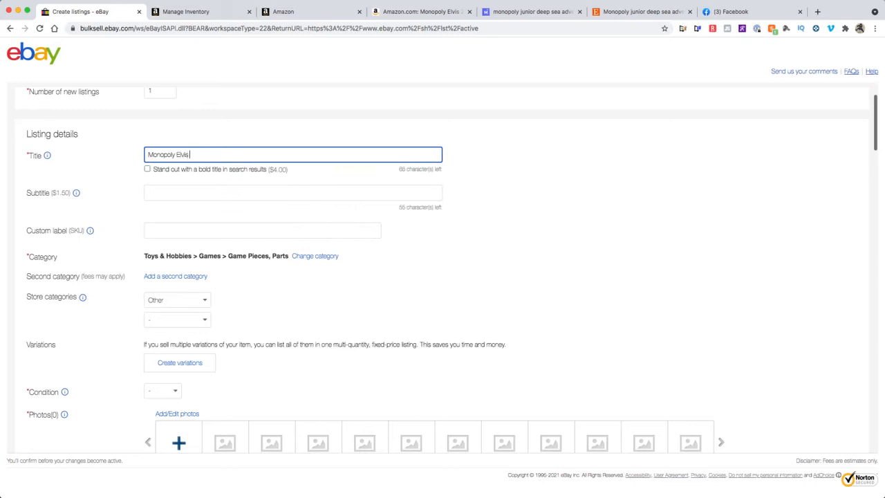
{"action": "type", "text": " Collection"}
{"action": "type", "text": "'s Edition Board Game"}
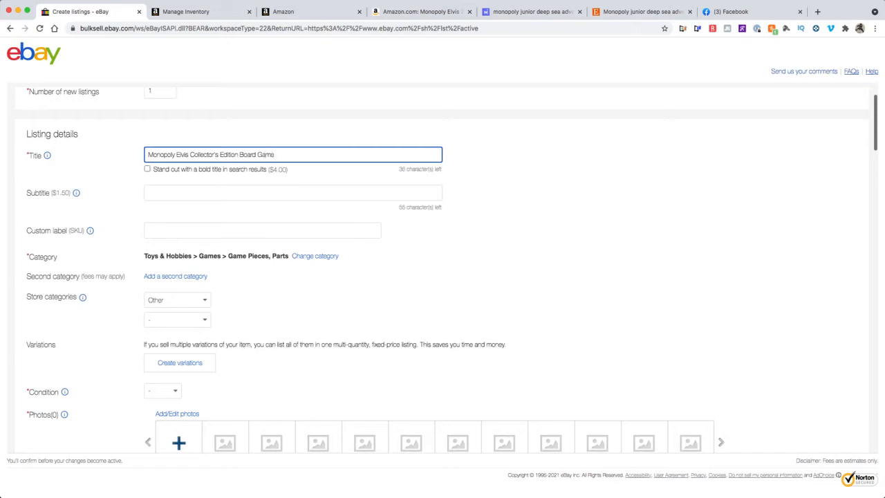
{"action": "type", "text": " Pa"}
{"action": "key", "text": "BackSpace"}
{"action": "key", "text": "BackSpace"}
{"action": "type", "text": "Pa"}
{"action": "key", "text": "BackSpace"}
{"action": "key", "text": "BackSpace"}
{"action": "type", "text": "Sealed Parts"}
Set the listing's first store category to Toys.
{"action": "scroll", "coordinate": [342, 198], "scroll_direction": "down", "scroll_amount": 1}
{"action": "scroll", "coordinate": [342, 198], "scroll_direction": "down", "scroll_amount": 1}
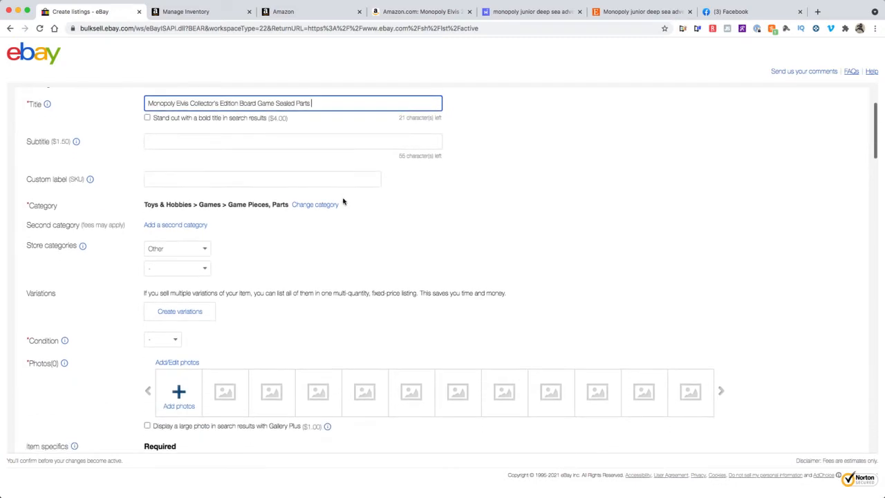
{"action": "scroll", "coordinate": [343, 200], "scroll_direction": "down", "scroll_amount": 2}
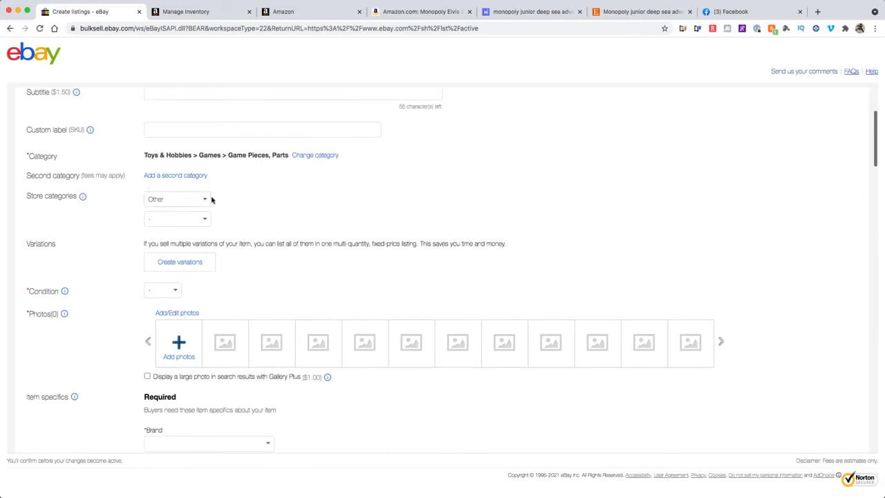
{"action": "left_click", "coordinate": [203, 199]}
{"action": "left_click", "coordinate": [184, 191]}
Review the automatically updated item specifics and the other listing details in the form.
{"action": "scroll", "coordinate": [357, 221], "scroll_direction": "up", "scroll_amount": 3}
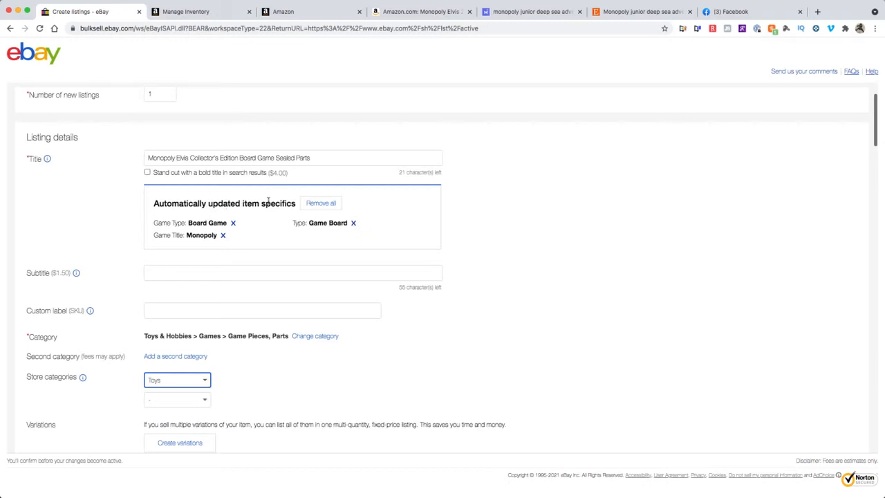
{"action": "left_click", "coordinate": [311, 206]}
{"action": "scroll", "coordinate": [332, 237], "scroll_direction": "down", "scroll_amount": 5}
{"action": "scroll", "coordinate": [332, 237], "scroll_direction": "down", "scroll_amount": 3}
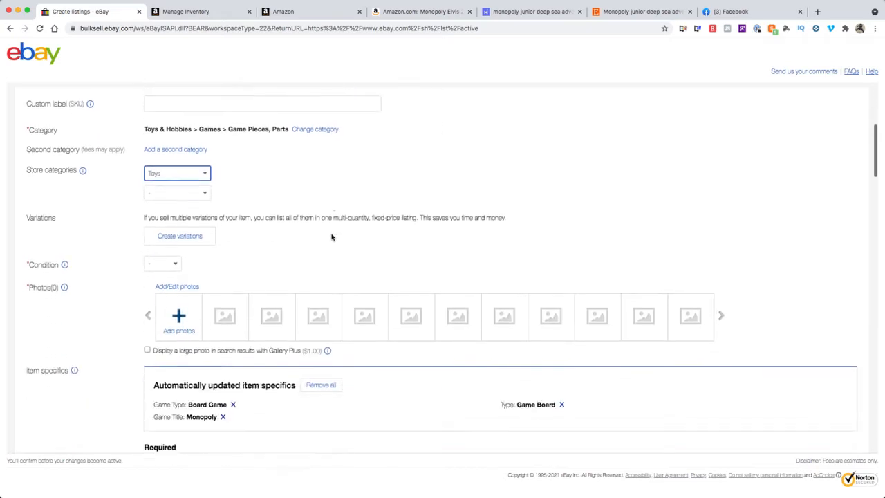
{"action": "scroll", "coordinate": [339, 225], "scroll_direction": "up", "scroll_amount": 3}
{"action": "scroll", "coordinate": [339, 225], "scroll_direction": "down", "scroll_amount": 5}
{"action": "scroll", "coordinate": [339, 225], "scroll_direction": "down", "scroll_amount": 2}
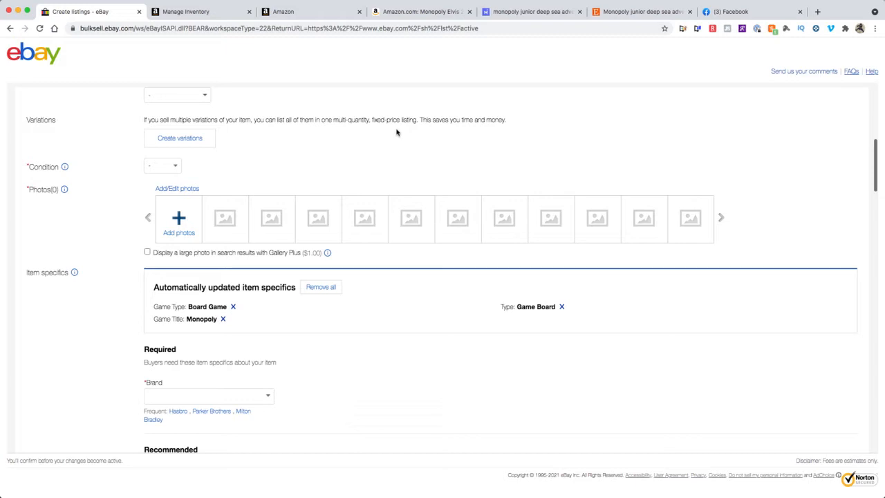
Open the variation setup for the listing and start a custom option for the Character Family attribute.
{"action": "left_click", "coordinate": [187, 139]}
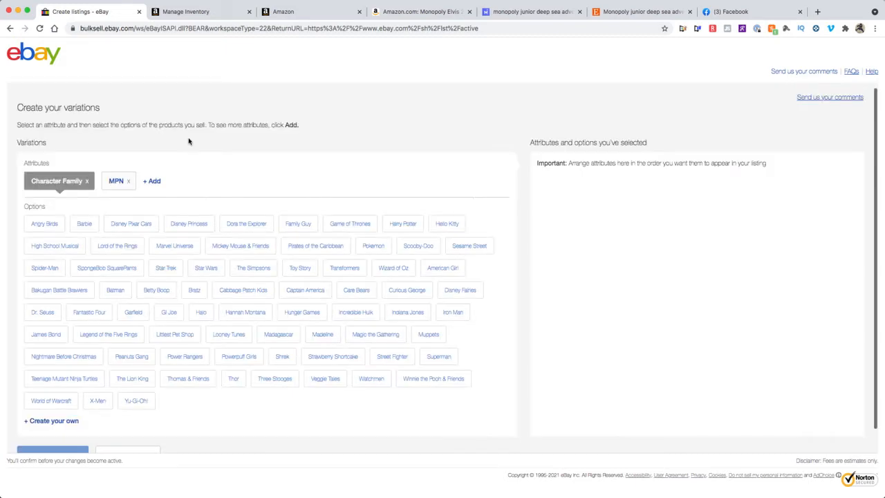
{"action": "scroll", "coordinate": [416, 166], "scroll_direction": "down", "scroll_amount": 1}
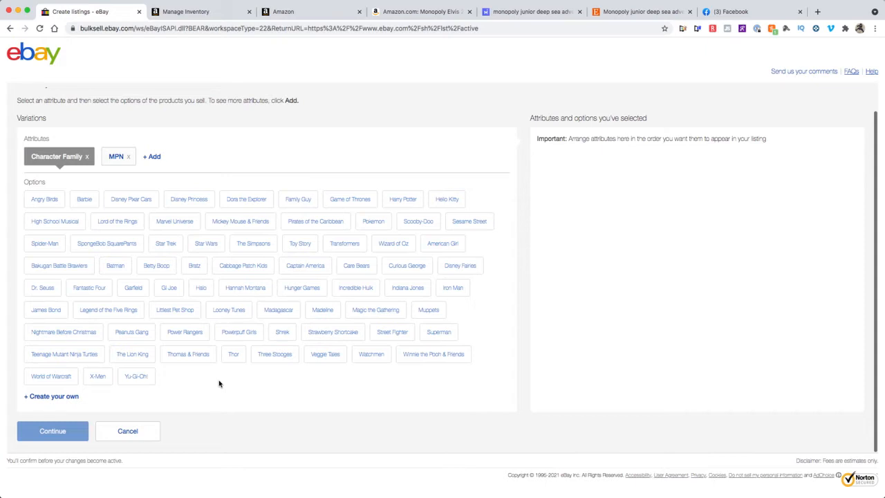
{"action": "left_click", "coordinate": [64, 397]}
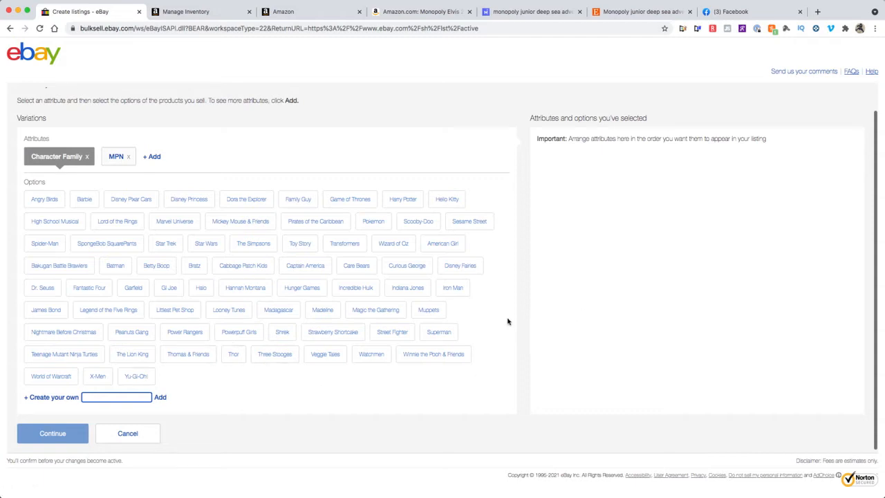
{"action": "type", "text": "Monopoly Elvis"}
{"action": "key", "text": "BackSpace"}
{"action": "key", "text": "BackSpace"}
{"action": "key", "text": "BackSpace"}
{"action": "key", "text": "BackSpace"}
{"action": "key", "text": "BackSpace"}
{"action": "key", "text": "BackSpace"}
{"action": "key", "text": "BackSpace"}
{"action": "key", "text": "BackSpace"}
{"action": "key", "text": "BackSpace"}
{"action": "key", "text": "BackSpace"}
{"action": "key", "text": "BackSpace"}
{"action": "key", "text": "BackSpace"}
{"action": "key", "text": "BackSpace"}
Add "Instruction Manual" and "Title Deed Cards" as custom options of the Character Family attribute.
{"action": "type", "text": "Instruction Manual"}
{"action": "left_click", "coordinate": [160, 399]}
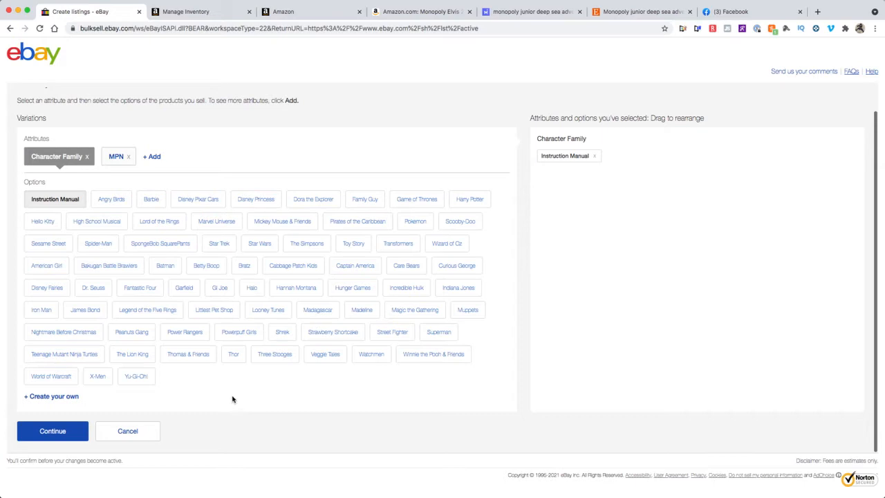
{"action": "left_click", "coordinate": [61, 395]}
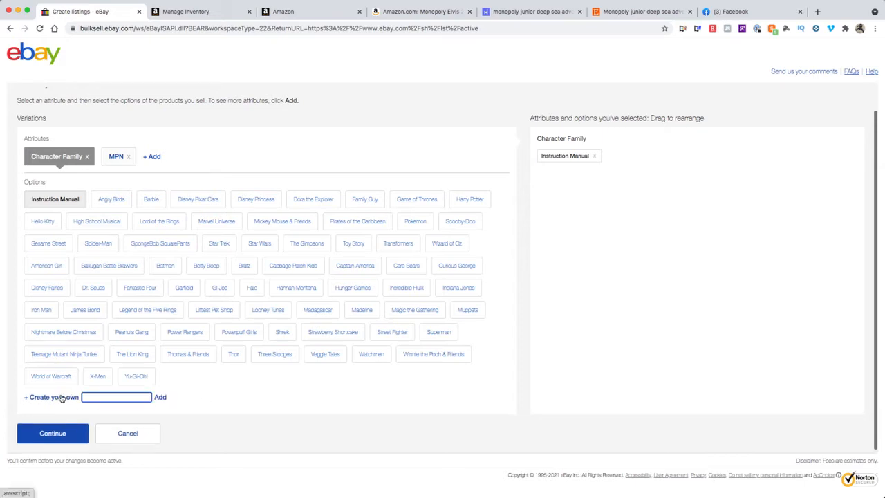
{"action": "type", "text": "Title Deed Cards"}
{"action": "left_click", "coordinate": [161, 398]}
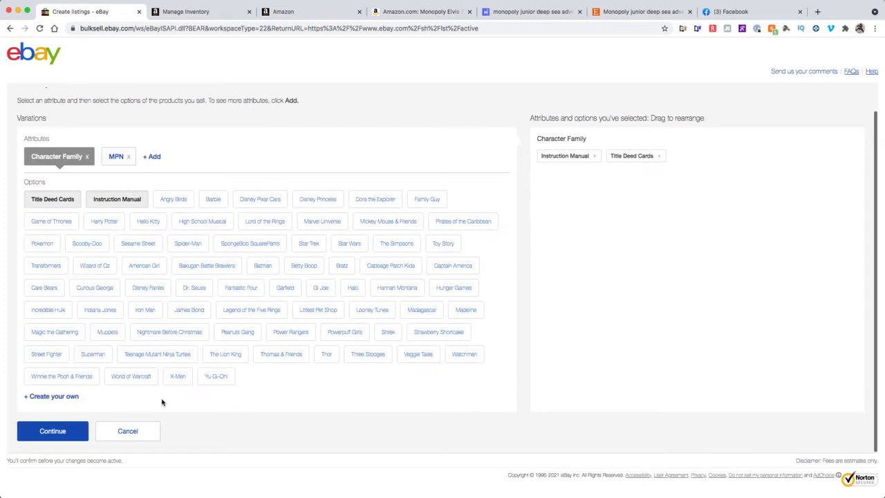
Add "Play Money" and "6 Pewter Tokens" as custom options of the Character Family attribute.
{"action": "left_click", "coordinate": [68, 397]}
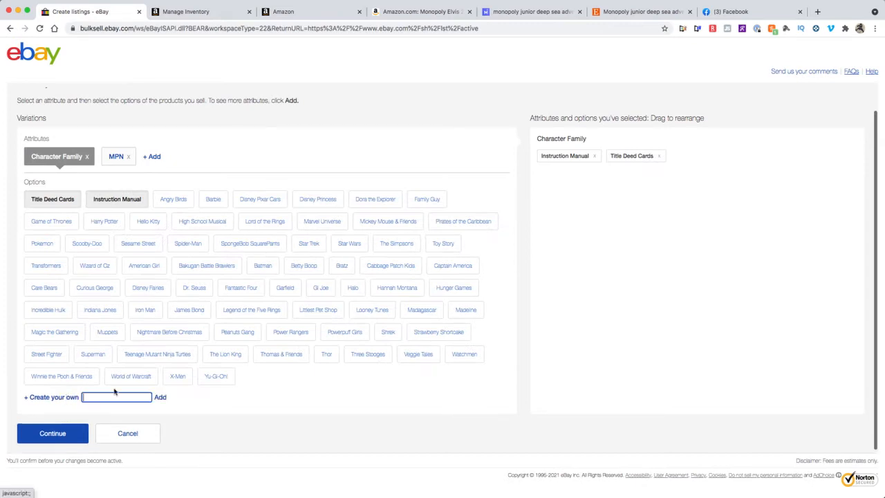
{"action": "type", "text": "Play Money"}
{"action": "left_click", "coordinate": [161, 397]}
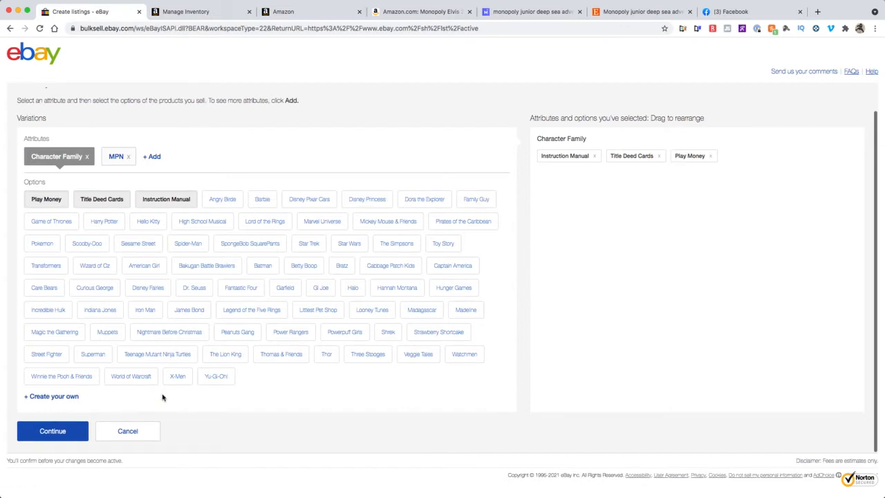
{"action": "left_click", "coordinate": [75, 397]}
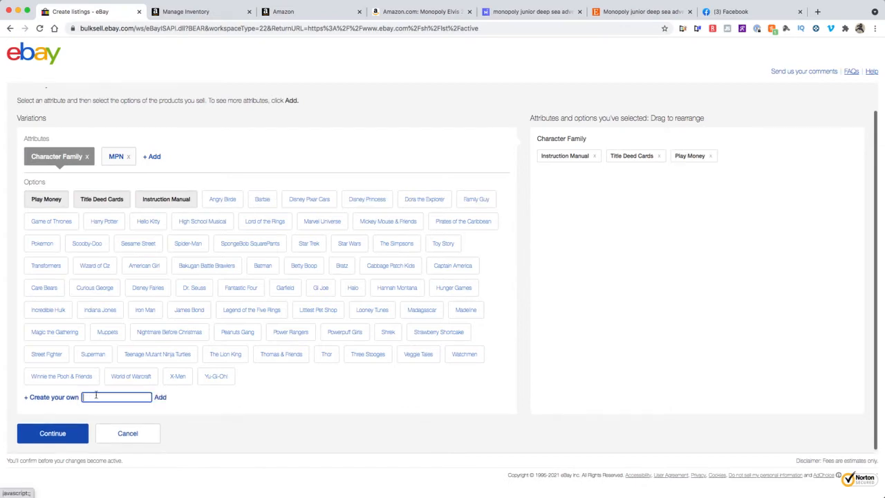
{"action": "type", "text": "6 O"}
{"action": "key", "text": "BackSpace"}
{"action": "type", "text": "= Pe"}
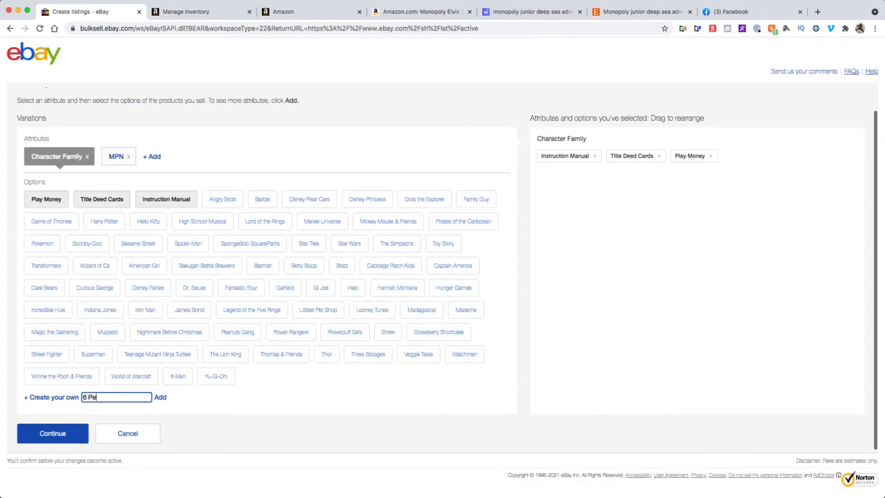
{"action": "type", "text": "wter Tokens"}
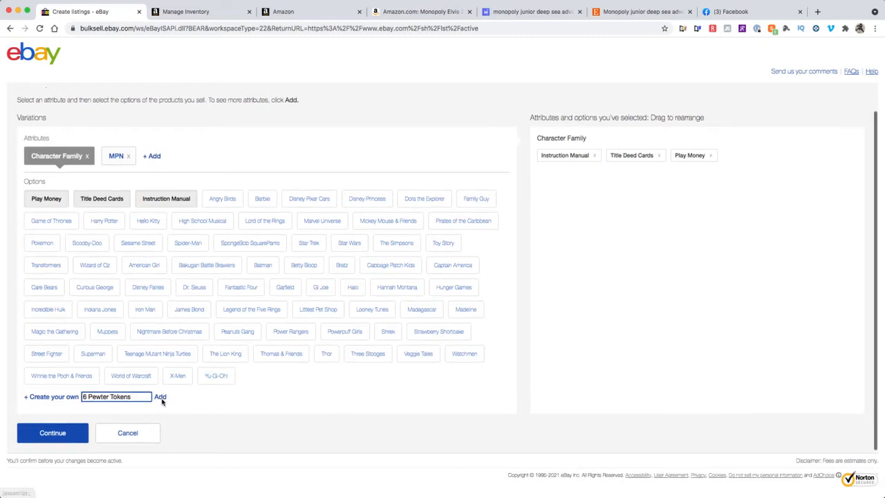
{"action": "left_click", "coordinate": [160, 399]}
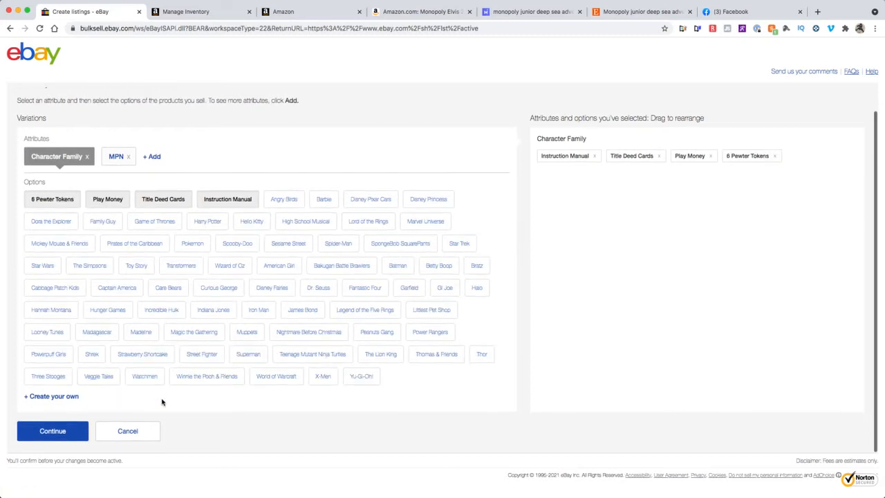
Add the custom option "16 Elvis Presley Signature Cards Chance" to the Character Family attribute.
{"action": "left_click", "coordinate": [59, 397]}
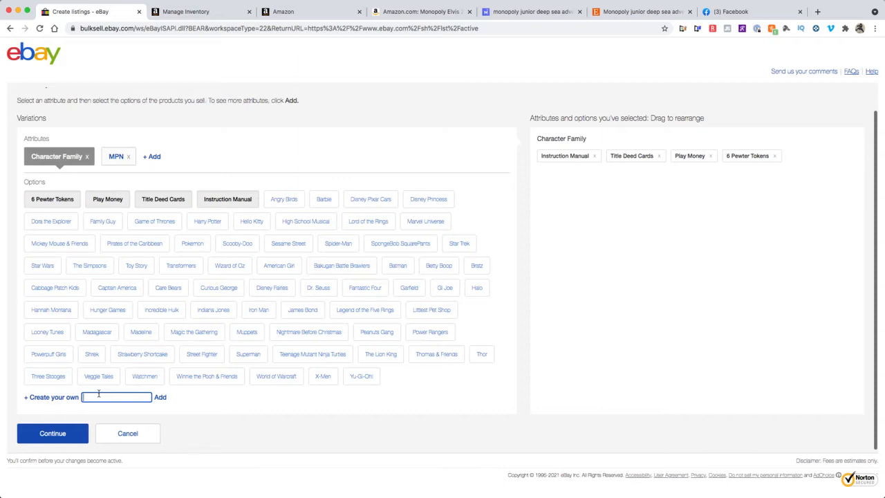
{"action": "type", "text": "16 Elvis Presley Sg"}
{"action": "key", "text": "BackSpace"}
{"action": "type", "text": "ignature Cards Chance"}
{"action": "left_click", "coordinate": [159, 399]}
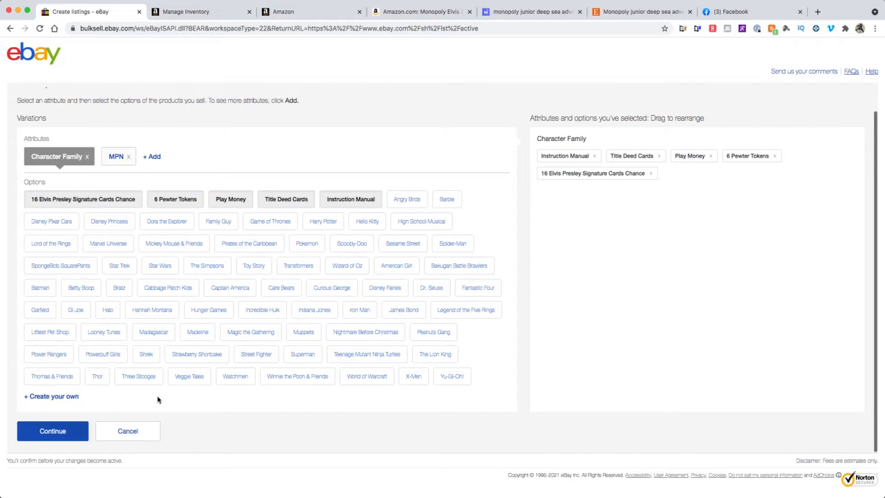
Add the custom option "16 Elvis Taking Care of Business Cards Community" to the Character Family attribute.
{"action": "left_click", "coordinate": [72, 397]}
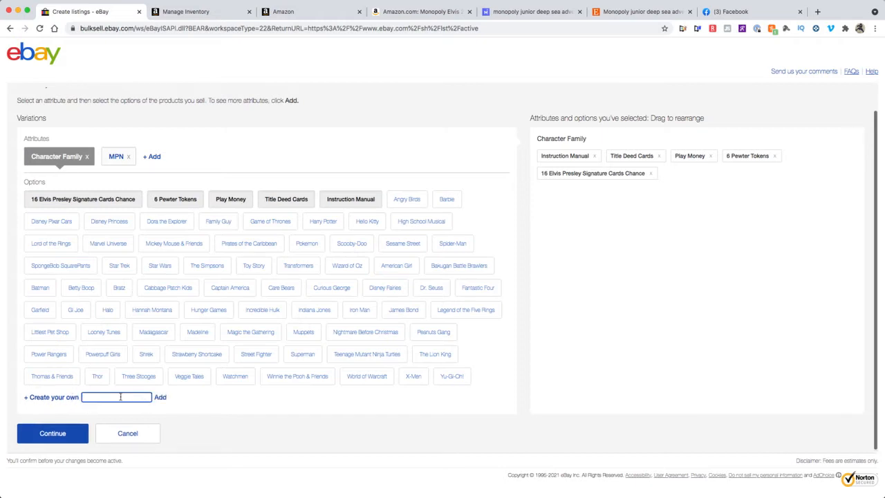
{"action": "type", "text": "16 Elvis"}
{"action": "type", "text": " Takin"}
{"action": "type", "text": "g Care"}
{"action": "type", "text": " of"}
{"action": "type", "text": " Business"}
{"action": "type", "text": " Cards"}
{"action": "type", "text": " Comm"}
{"action": "type", "text": "unity C"}
{"action": "key", "text": "BackSpace"}
{"action": "left_click", "coordinate": [160, 398]}
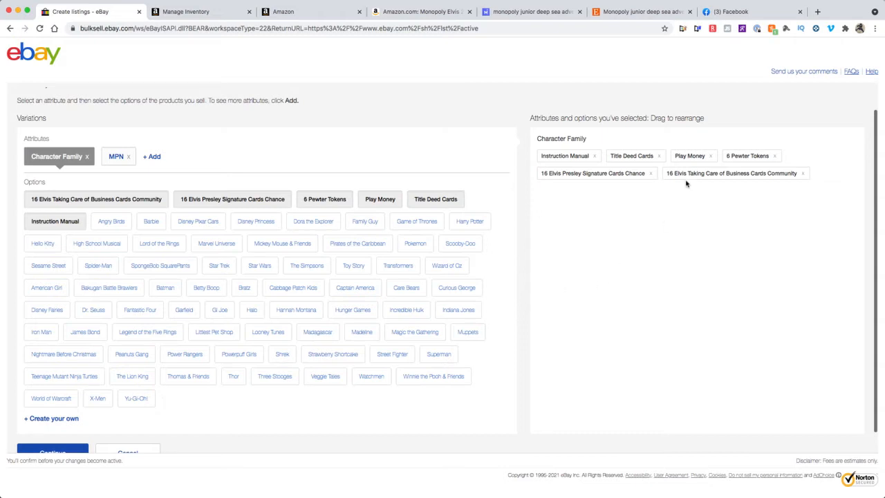
Remove both 16-card Elvis options from the selected Character Family options.
{"action": "left_click", "coordinate": [803, 175]}
{"action": "left_click", "coordinate": [652, 173]}
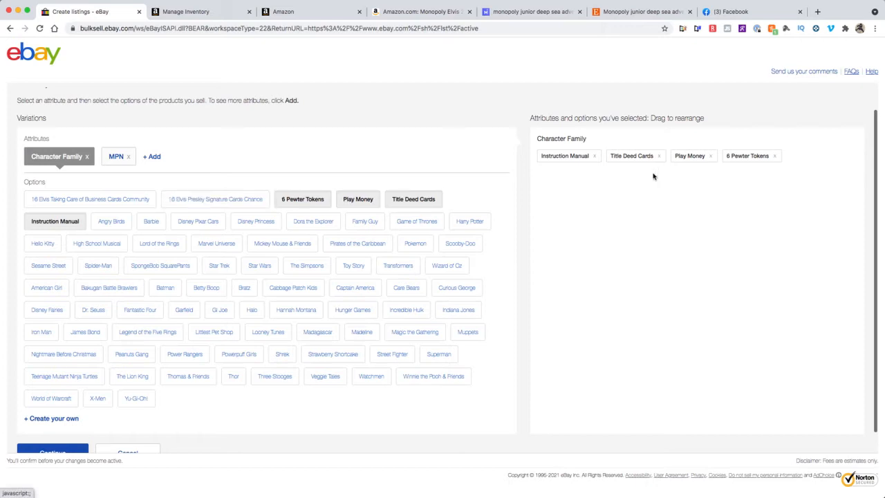
Add the custom option "32 Elvis Chance and Community Chest Cards" to the Character Family attribute.
{"action": "left_click", "coordinate": [65, 418]}
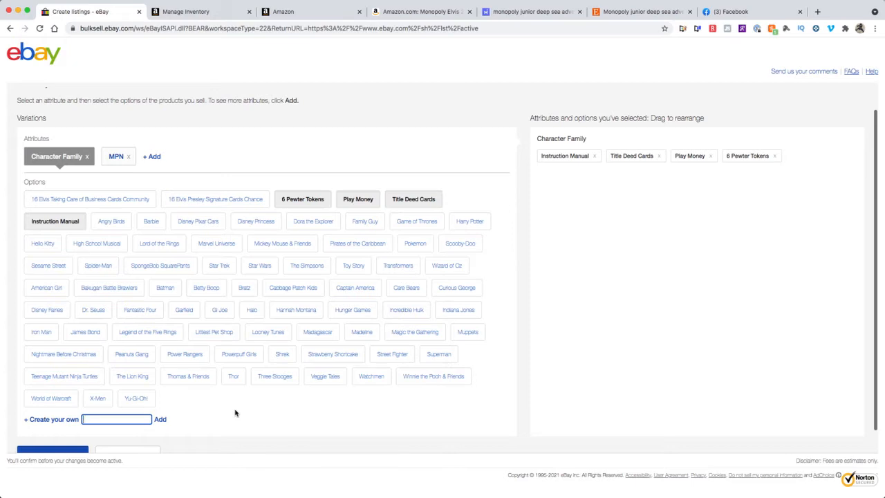
{"action": "type", "text": "332"}
{"action": "key", "text": "BackSpace"}
{"action": "type", "text": "Elvis Chance and co"}
{"action": "key", "text": "BackSpace"}
{"action": "key", "text": "BackSpace"}
{"action": "type", "text": "Coumm"}
{"action": "key", "text": "BackSpace"}
{"action": "key", "text": "BackSpace"}
{"action": "key", "text": "BackSpace"}
{"action": "type", "text": "mmunity Chest Cards"}
{"action": "left_click", "coordinate": [162, 419]}
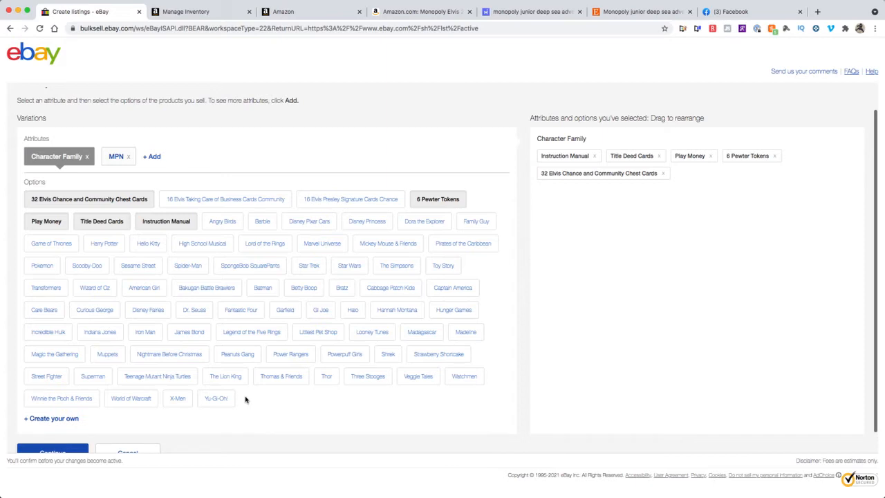
Add the custom option "Elvis 32 Tupelo Homes and 12 Graceland Mansions" to the Character Family attribute.
{"action": "scroll", "coordinate": [187, 422], "scroll_direction": "down", "scroll_amount": 1}
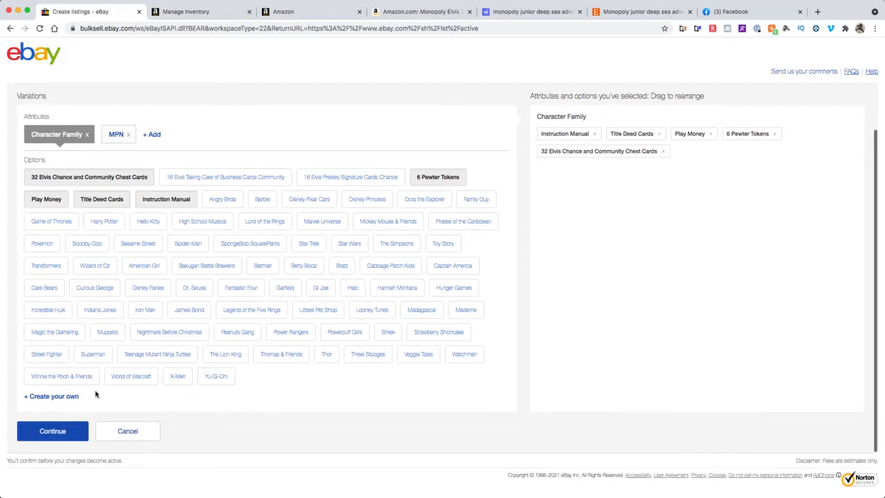
{"action": "left_click", "coordinate": [63, 397]}
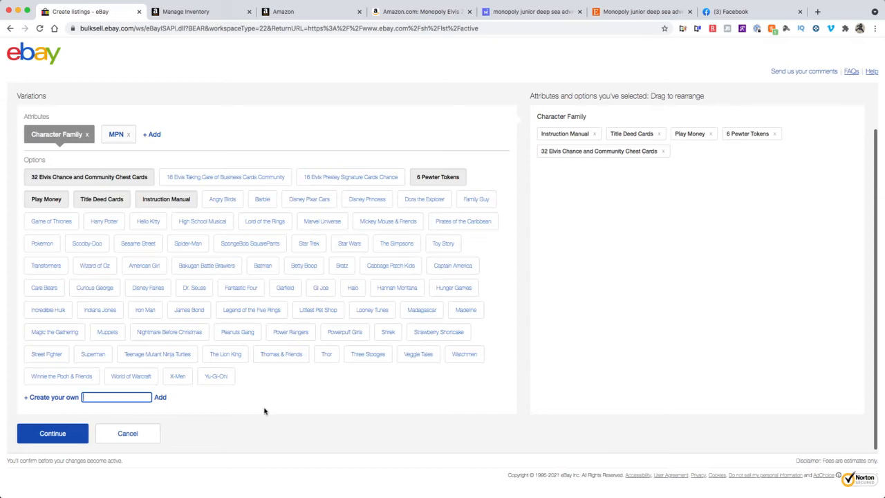
{"action": "type", "text": "Elvies"}
{"action": "key", "text": "BackSpace"}
{"action": "key", "text": "BackSpace"}
{"action": "type", "text": "s "}
{"action": "type", "text": "Tupelo"}
{"action": "type", "text": " Homes Ho"}
{"action": "type", "text": "uses and"}
{"action": "type", "text": " Graceland"}
{"action": "type", "text": " Mansion"}
{"action": "type", "text": "s H"}
{"action": "key", "text": "BackSpace"}
{"action": "key", "text": "BackSpace"}
{"action": "key", "text": "BackSpace"}
{"action": "key", "text": "BackSpace"}
{"action": "key", "text": "BackSpace"}
{"action": "key", "text": "BackSpace"}
{"action": "key", "text": "BackSpace"}
{"action": "key", "text": "BackSpace"}
{"action": "key", "text": "BackSpace"}
{"action": "key", "text": "BackSpace"}
{"action": "key", "text": "BackSpace"}
{"action": "key", "text": "BackSpace"}
{"action": "key", "text": "BackSpace"}
{"action": "key", "text": "BackSpace"}
{"action": "key", "text": "BackSpace"}
{"action": "key", "text": "BackSpace"}
{"action": "key", "text": "BackSpace"}
{"action": "key", "text": "BackSpace"}
{"action": "key", "text": "BackSpace"}
{"action": "key", "text": "BackSpace"}
{"action": "key", "text": "BackSpace"}
{"action": "key", "text": "BackSpace"}
{"action": "key", "text": "BackSpace"}
{"action": "key", "text": "BackSpace"}
{"action": "key", "text": "BackSpace"}
{"action": "key", "text": "BackSpace"}
{"action": "key", "text": "BackSpace"}
{"action": "key", "text": "BackSpace"}
{"action": "key", "text": "BackSpace"}
{"action": "type", "text": "nd Graceland Mansions"}
{"action": "key", "text": "Left"}
{"action": "key", "text": "Left"}
{"action": "key", "text": "Left"}
{"action": "key", "text": "Left"}
{"action": "key", "text": "Left"}
{"action": "key", "text": "Left"}
{"action": "key", "text": "Left"}
{"action": "key", "text": "Right"}
{"action": "key", "text": "Right"}
{"action": "key", "text": "Right"}
{"action": "key", "text": "Right"}
{"action": "key", "text": "Right"}
{"action": "key", "text": "Right"}
{"action": "key", "text": "Right"}
{"action": "type", "text": "12"}
{"action": "key", "text": "Left"}
{"action": "key", "text": "Left"}
{"action": "key", "text": "Left"}
{"action": "key", "text": "Left"}
{"action": "key", "text": "Left"}
{"action": "key", "text": "Left"}
{"action": "type", "text": "32"}
{"action": "left_click_drag", "start_coordinate": [119, 398], "coordinate": [174, 400]}
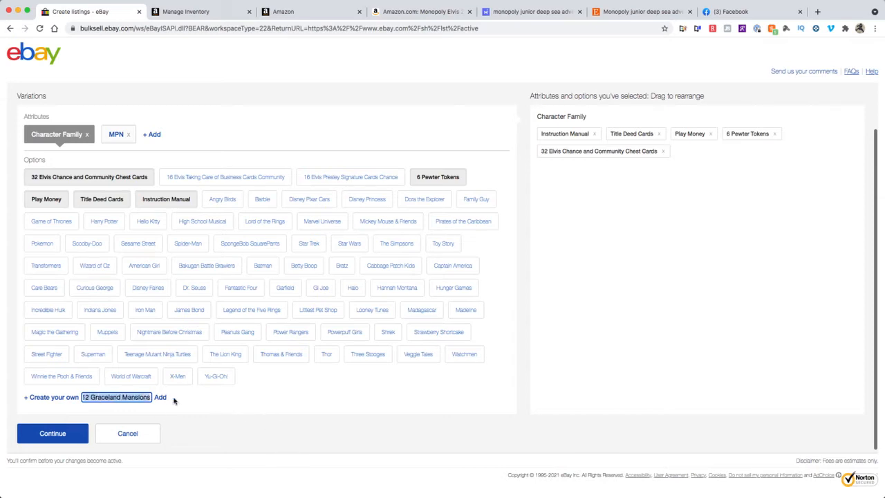
{"action": "left_click", "coordinate": [160, 400]}
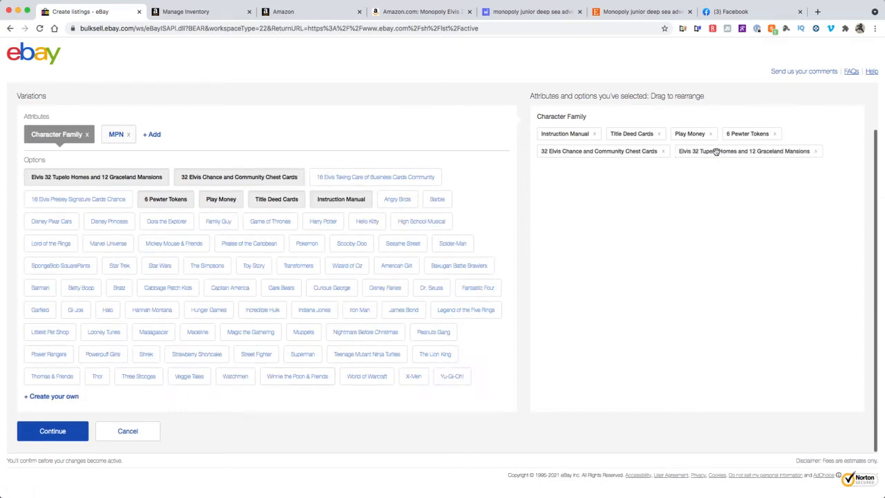
Continue to the variation details and upload the five desktop photos IMG_2446, IMG_2447, IMG_2448, IMG_2449 and IMG_2452 as default photos.
{"action": "left_click", "coordinate": [51, 431]}
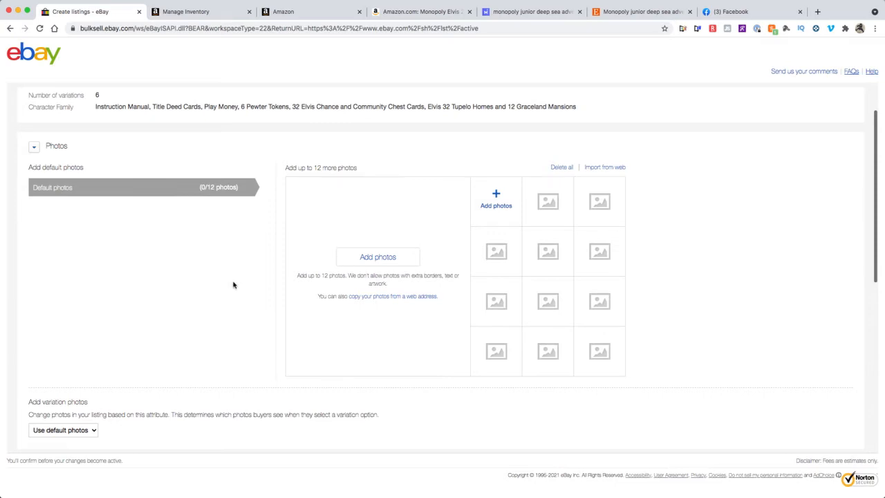
{"action": "left_click", "coordinate": [378, 257]}
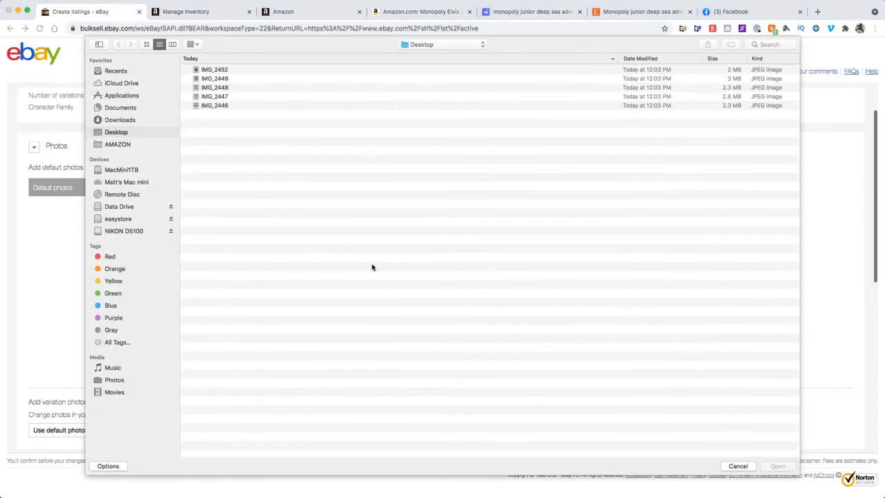
{"action": "left_click", "coordinate": [214, 71]}
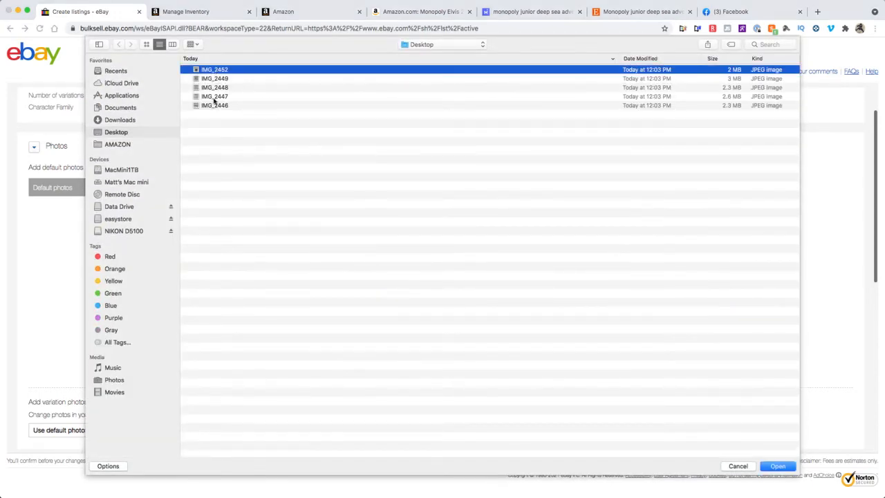
{"action": "left_click", "coordinate": [214, 106], "text": "shift"}
{"action": "left_click", "coordinate": [779, 467]}
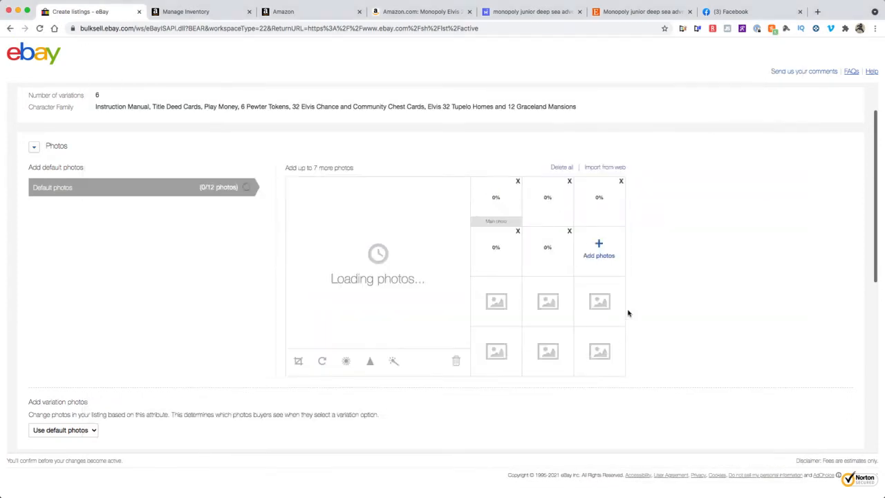
Make the photo showing all the game parts together the main default photo.
{"action": "scroll", "coordinate": [630, 313], "scroll_direction": "up", "scroll_amount": 5}
{"action": "scroll", "coordinate": [630, 313], "scroll_direction": "down", "scroll_amount": 5}
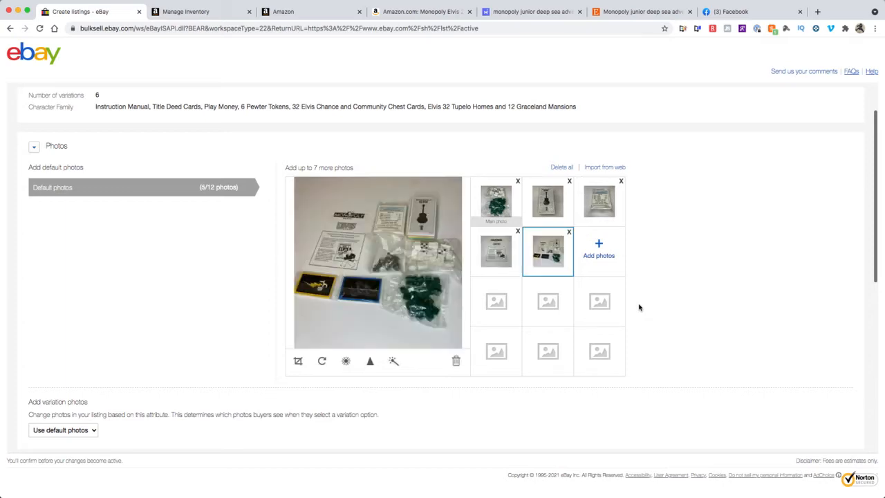
{"action": "left_click_drag", "start_coordinate": [550, 256], "coordinate": [496, 200]}
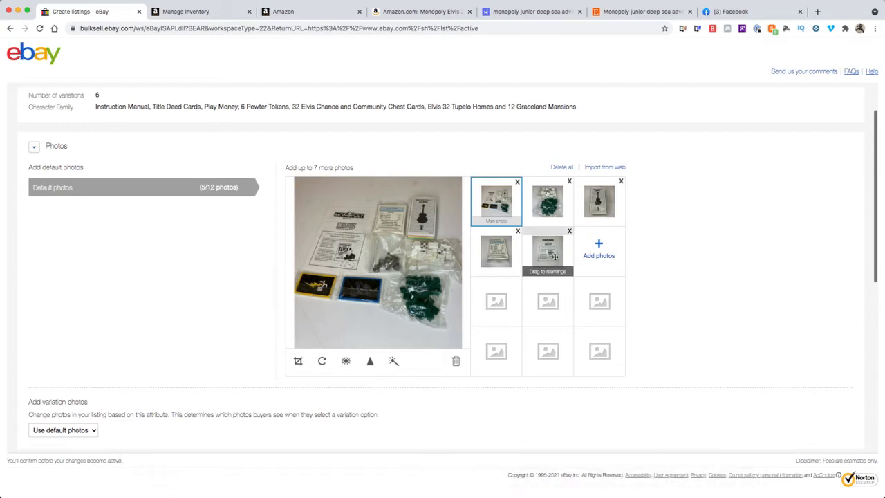
Examine the variation combinations table and the available choices for variation photos.
{"action": "scroll", "coordinate": [674, 295], "scroll_direction": "down", "scroll_amount": 10}
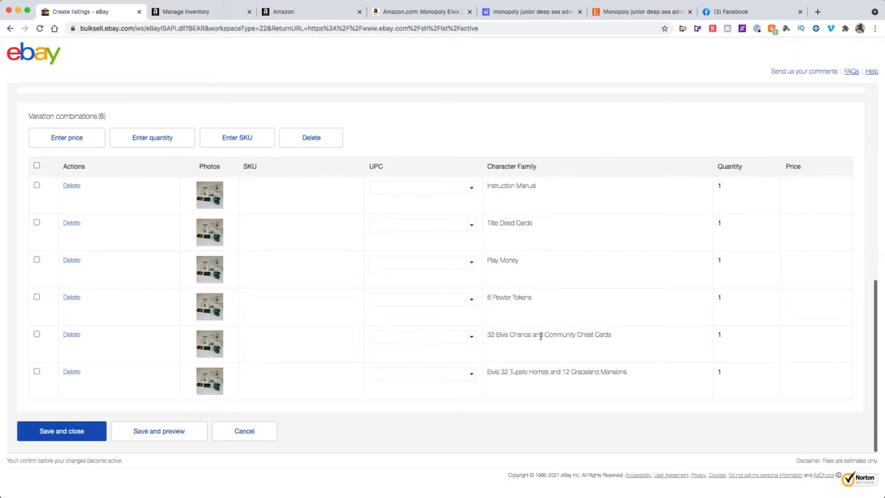
{"action": "scroll", "coordinate": [534, 335], "scroll_direction": "up", "scroll_amount": 1}
{"action": "scroll", "coordinate": [534, 335], "scroll_direction": "up", "scroll_amount": 5}
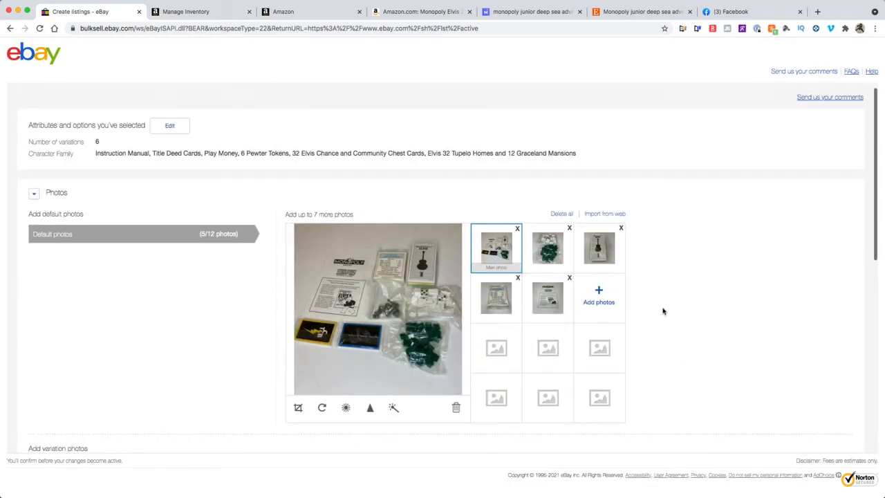
{"action": "scroll", "coordinate": [662, 311], "scroll_direction": "down", "scroll_amount": 1}
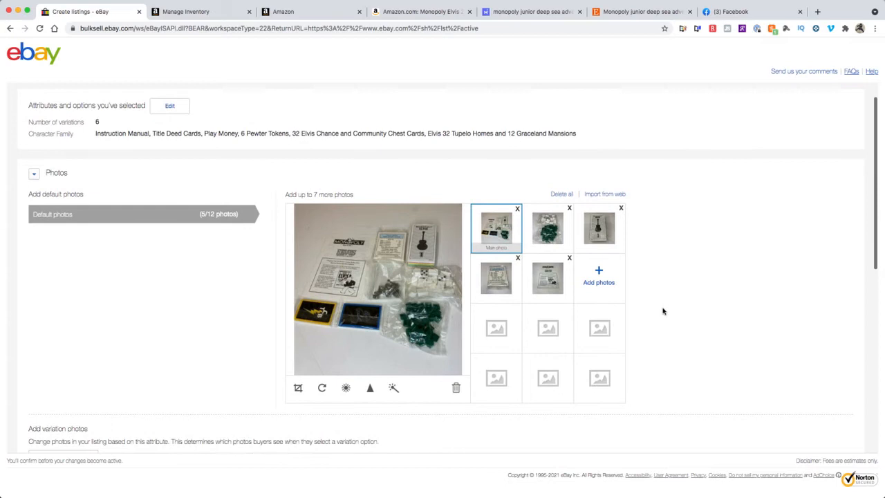
{"action": "scroll", "coordinate": [663, 312], "scroll_direction": "down", "scroll_amount": 5}
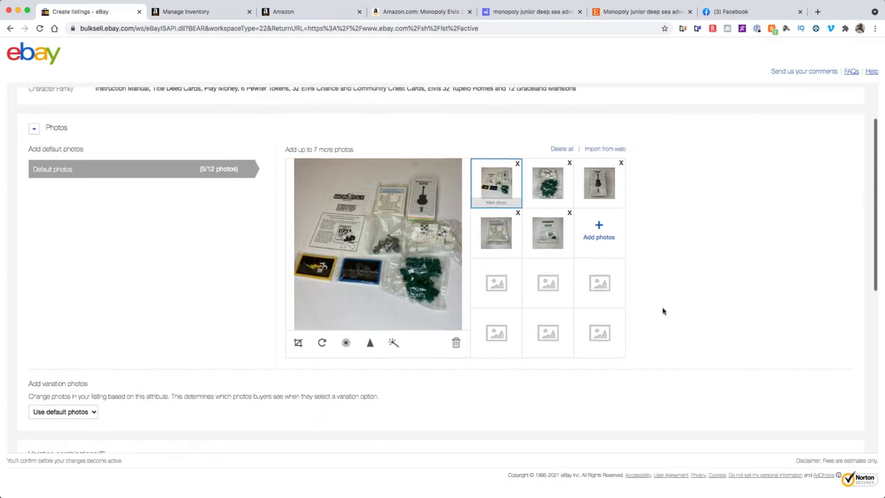
{"action": "scroll", "coordinate": [662, 311], "scroll_direction": "down", "scroll_amount": 4}
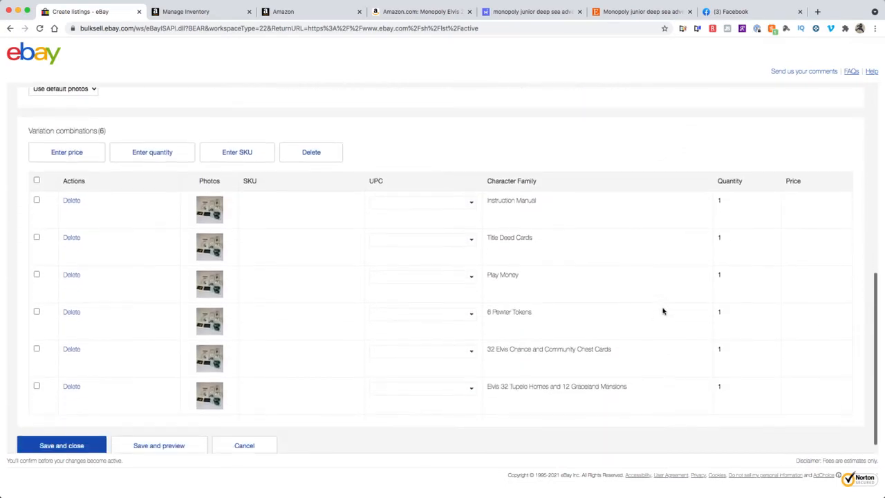
{"action": "scroll", "coordinate": [662, 311], "scroll_direction": "up", "scroll_amount": 2}
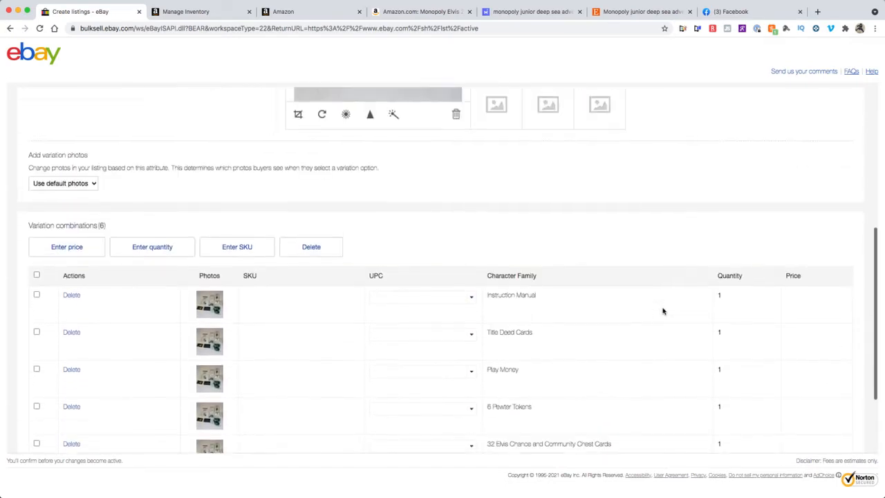
{"action": "left_click", "coordinate": [91, 186]}
{"action": "left_click", "coordinate": [146, 189]}
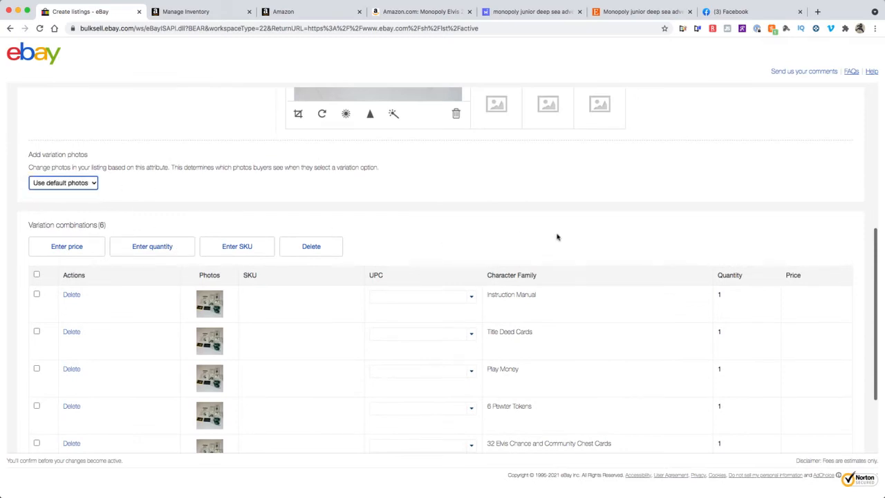
{"action": "scroll", "coordinate": [558, 237], "scroll_direction": "down", "scroll_amount": 3}
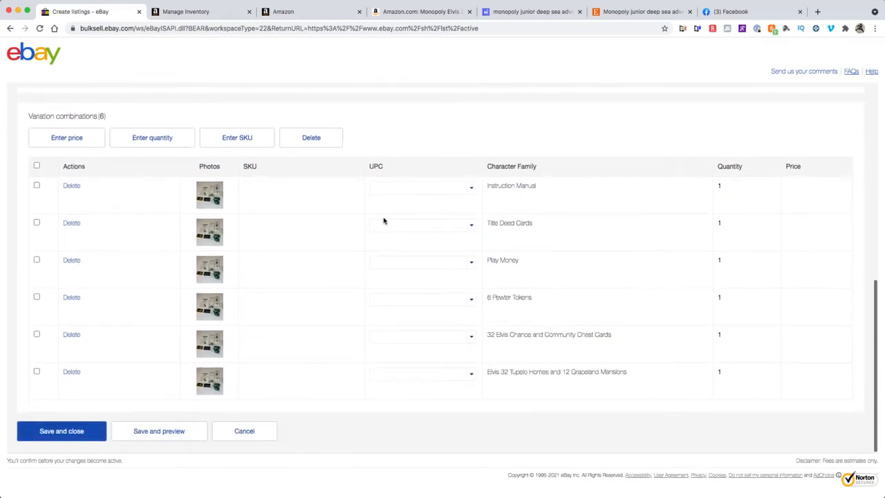
Select all six variations and set their price to 19.99 in bulk.
{"action": "left_click", "coordinate": [821, 295]}
{"action": "double_click", "coordinate": [726, 192]}
{"action": "left_click", "coordinate": [744, 248]}
{"action": "left_click", "coordinate": [37, 166]}
{"action": "left_click", "coordinate": [65, 139]}
{"action": "type", "text": "19.99"}
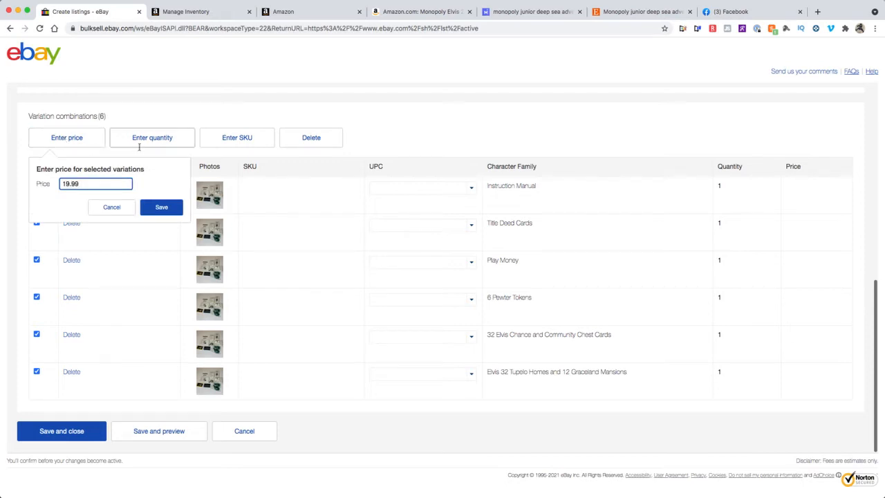
{"action": "left_click", "coordinate": [155, 207]}
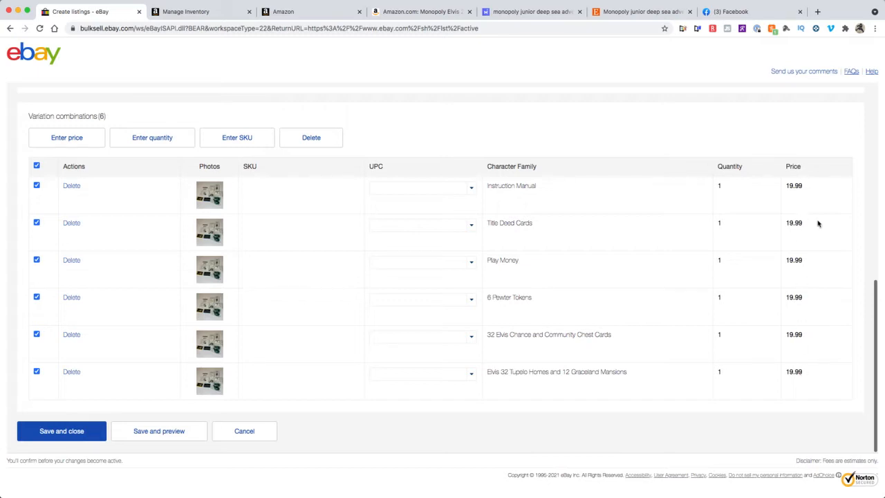
Change the Instruction Manual variation's price to 14.99 and set it back to 19.99.
{"action": "double_click", "coordinate": [808, 186]}
{"action": "type", "text": "14.99"}
{"action": "key", "text": "Tab"}
{"action": "double_click", "coordinate": [818, 186]}
{"action": "type", "text": "19.99"}
{"action": "double_click", "coordinate": [820, 206]}
Set the quantity of all six variations to 1 and open the bulk SKU entry, leaving it empty.
{"action": "left_click", "coordinate": [142, 139]}
{"action": "type", "text": "1"}
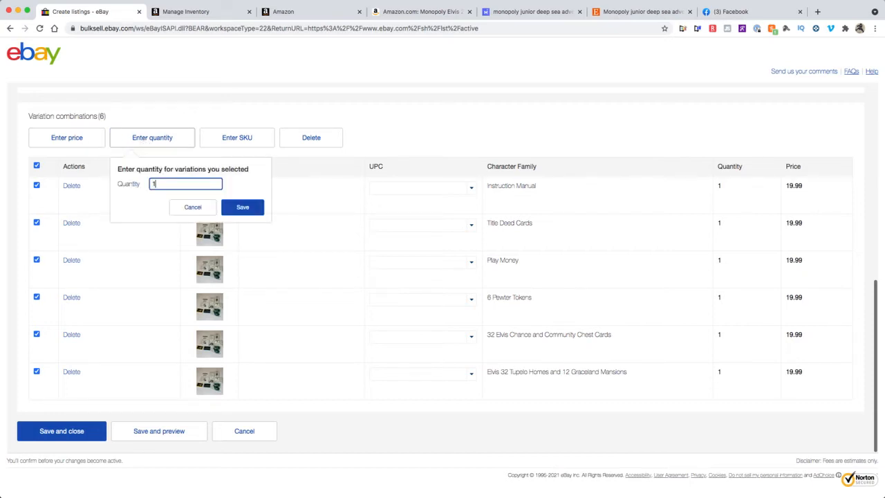
{"action": "key", "text": "Return"}
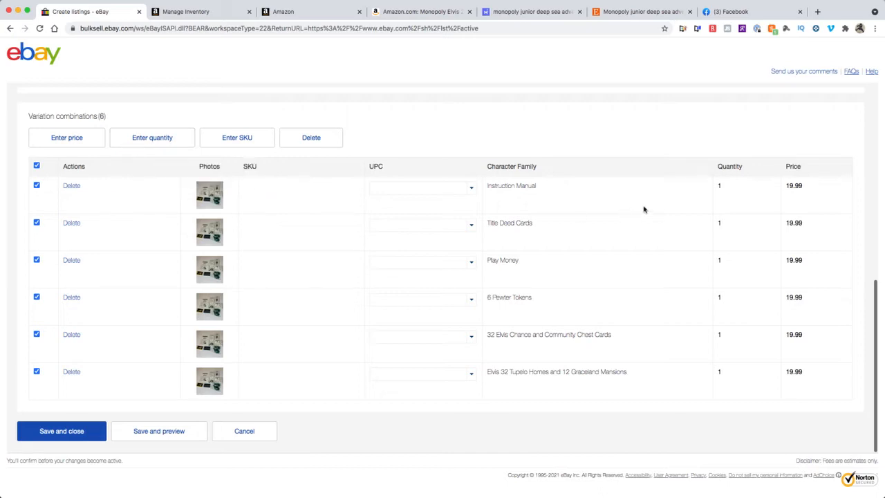
{"action": "key", "text": "Tab"}
{"action": "double_click", "coordinate": [737, 186]}
{"action": "type", "text": "1"}
{"action": "key", "text": "Tab"}
{"action": "left_click", "coordinate": [250, 139]}
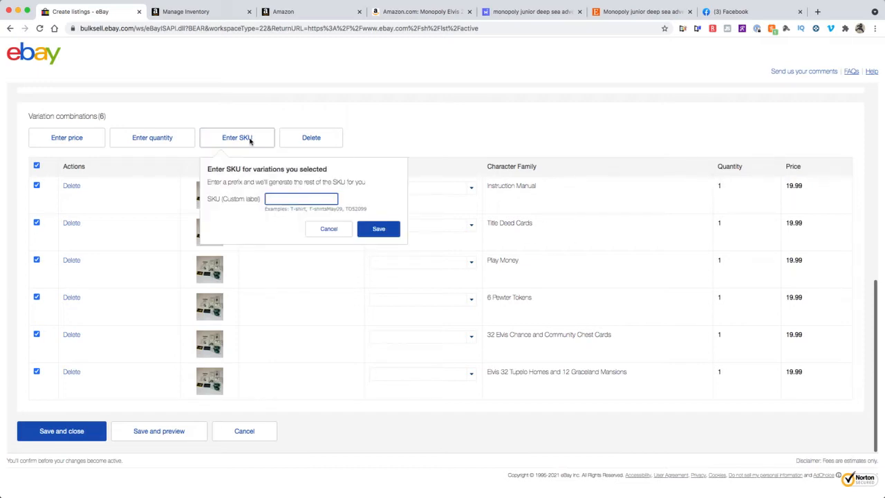
{"action": "left_click", "coordinate": [274, 112]}
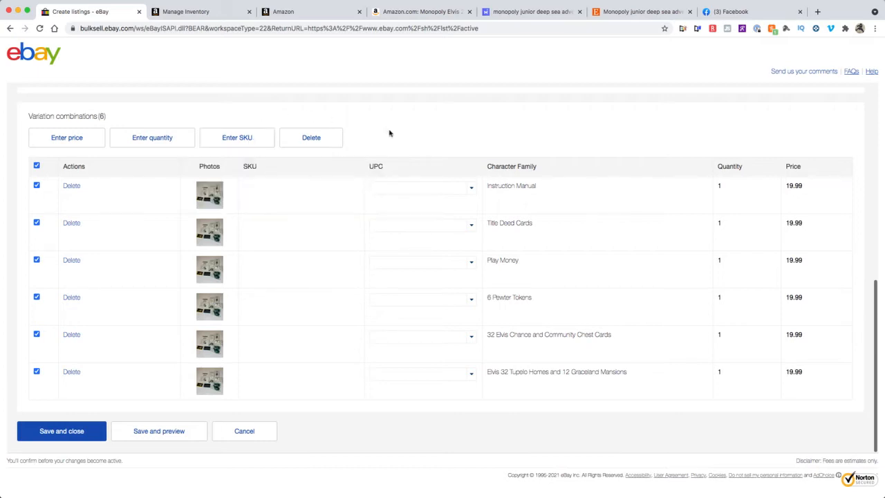
Set the UPC of all six variations to "Does not apply".
{"action": "left_click", "coordinate": [471, 188]}
{"action": "left_click", "coordinate": [392, 212]}
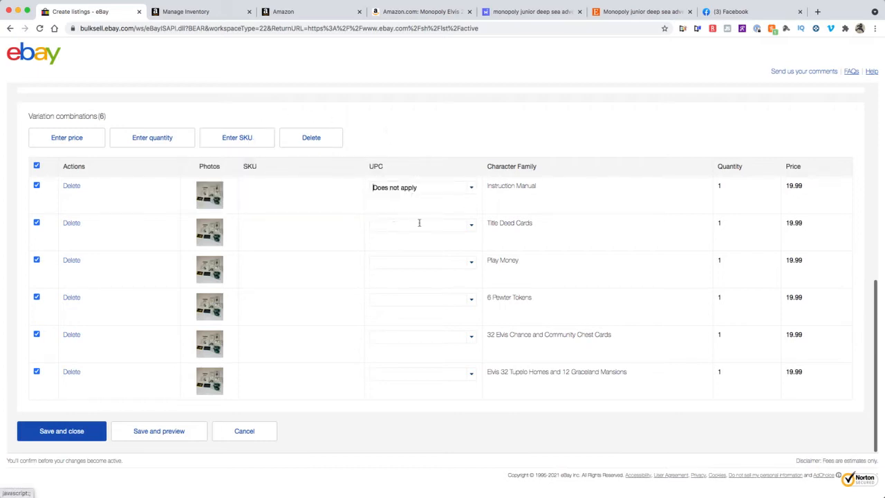
{"action": "left_click", "coordinate": [471, 226]}
{"action": "left_click", "coordinate": [395, 250]}
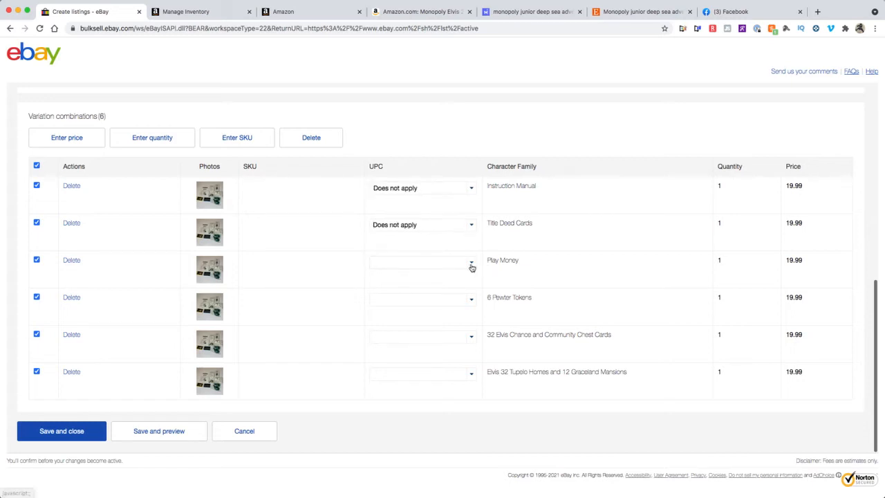
{"action": "left_click", "coordinate": [471, 263]}
{"action": "left_click", "coordinate": [386, 288]}
{"action": "left_click", "coordinate": [471, 300]}
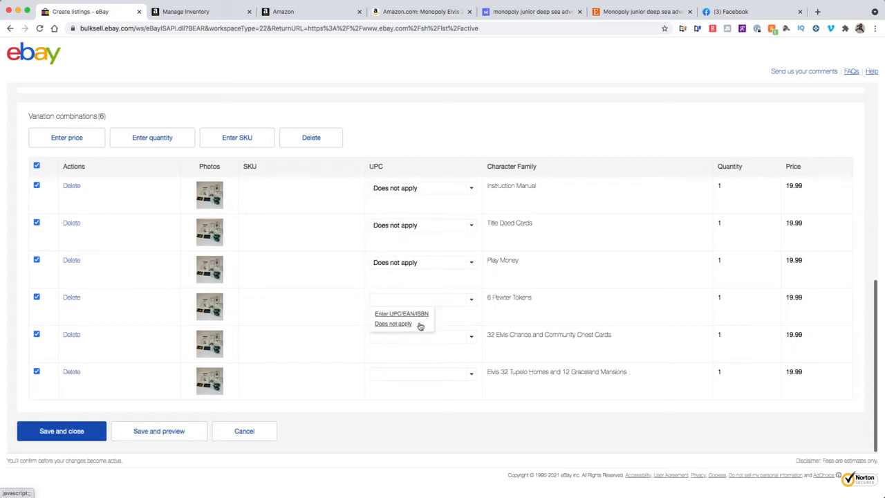
{"action": "left_click", "coordinate": [405, 324]}
{"action": "left_click", "coordinate": [471, 337]}
{"action": "left_click", "coordinate": [398, 362]}
{"action": "left_click", "coordinate": [471, 374]}
{"action": "left_click", "coordinate": [394, 398]}
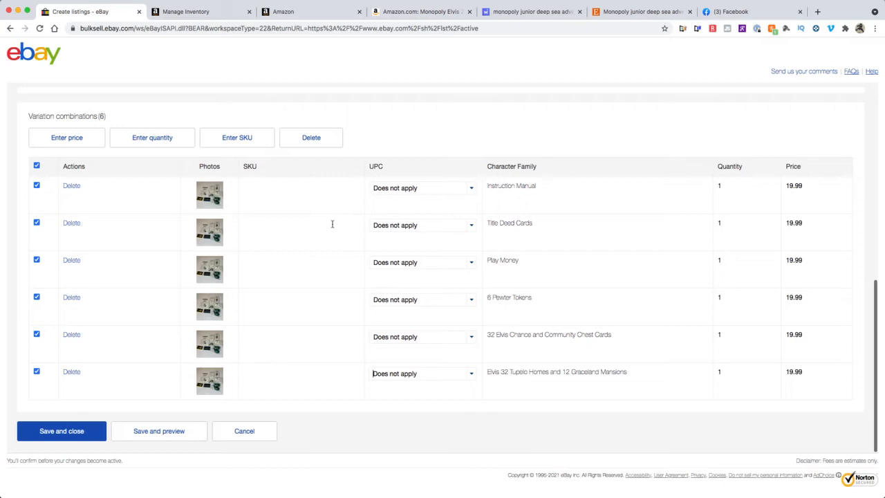
Compare the rows of the variation combinations table with enlarged views of the uploaded default photos.
{"action": "scroll", "coordinate": [332, 224], "scroll_direction": "up", "scroll_amount": 2}
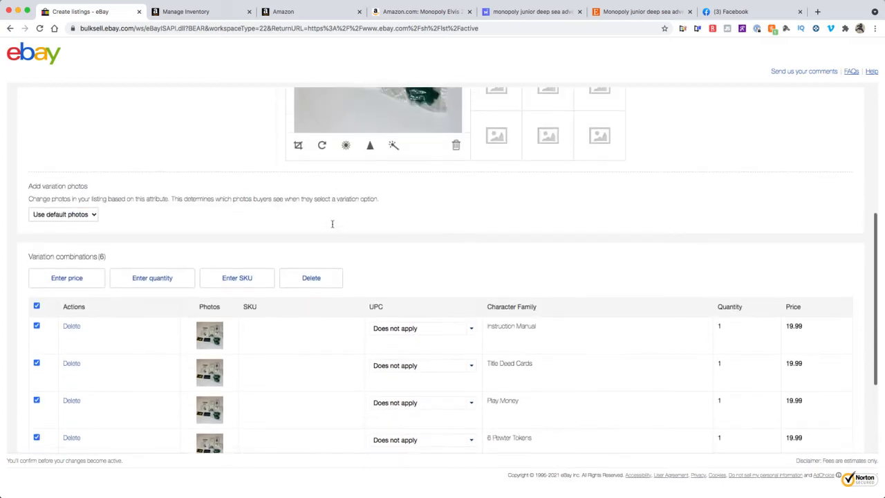
{"action": "scroll", "coordinate": [332, 224], "scroll_direction": "down", "scroll_amount": 2}
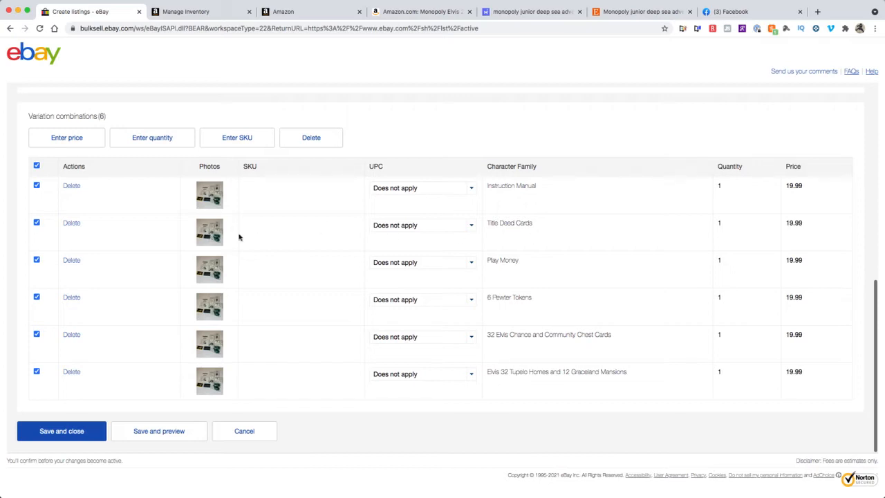
{"action": "left_click_drag", "start_coordinate": [87, 232], "coordinate": [583, 221]}
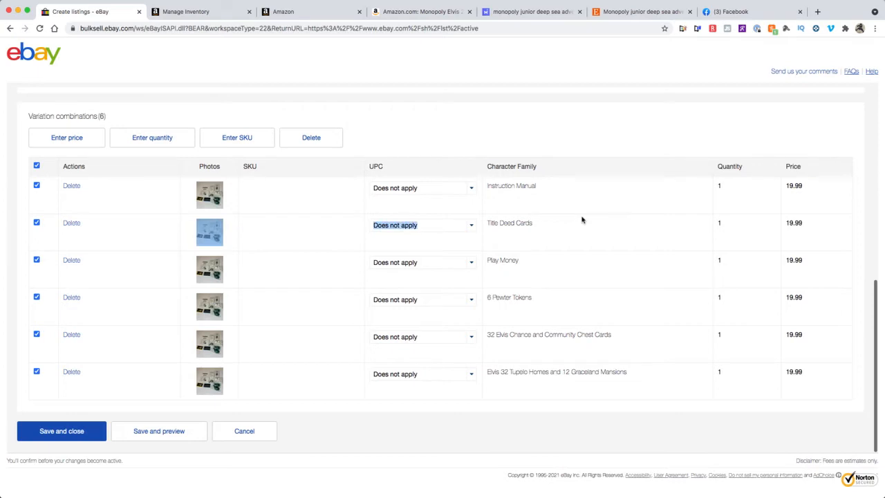
{"action": "left_click", "coordinate": [547, 264]}
{"action": "left_click_drag", "start_coordinate": [235, 269], "coordinate": [563, 271]}
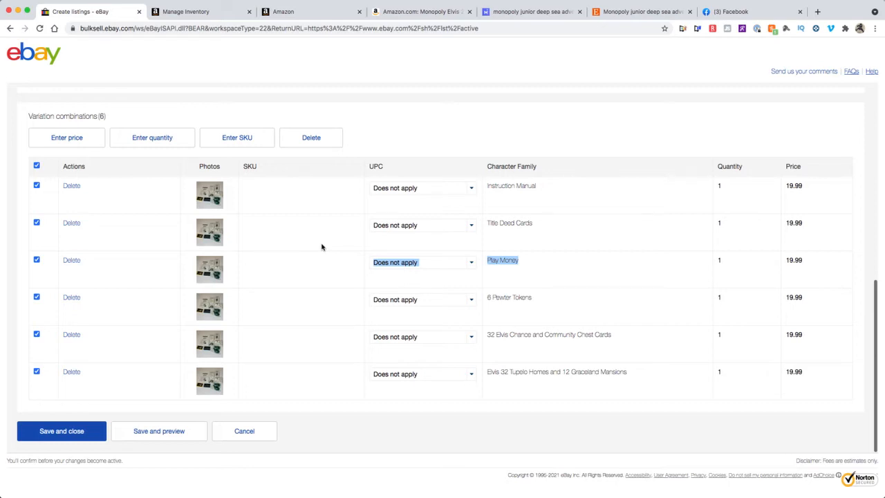
{"action": "scroll", "coordinate": [323, 247], "scroll_direction": "up", "scroll_amount": 5}
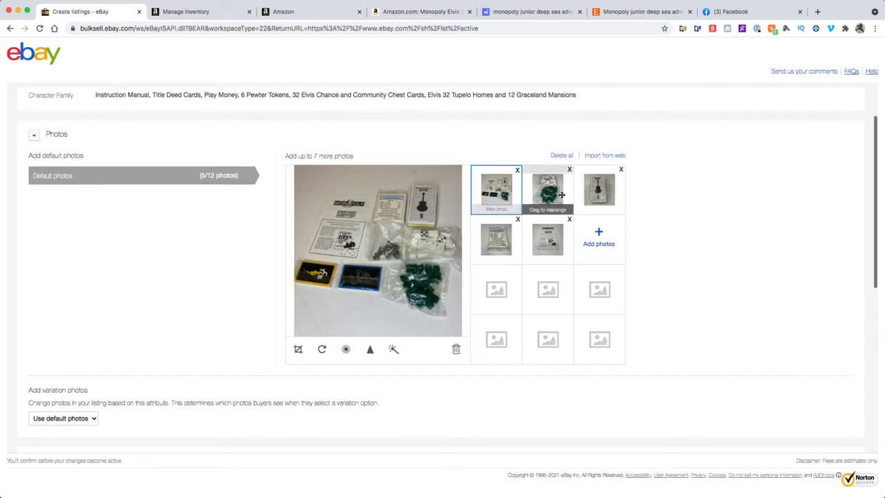
{"action": "left_click", "coordinate": [555, 240]}
{"action": "left_click", "coordinate": [498, 238]}
{"action": "left_click", "coordinate": [546, 197]}
{"action": "left_click", "coordinate": [592, 199]}
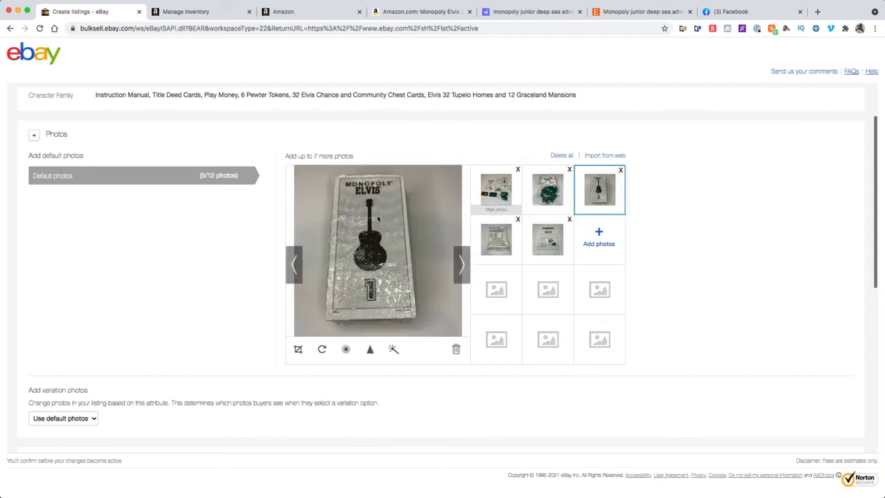
{"action": "scroll", "coordinate": [377, 215], "scroll_direction": "down", "scroll_amount": 5}
{"action": "scroll", "coordinate": [377, 220], "scroll_direction": "down", "scroll_amount": 2}
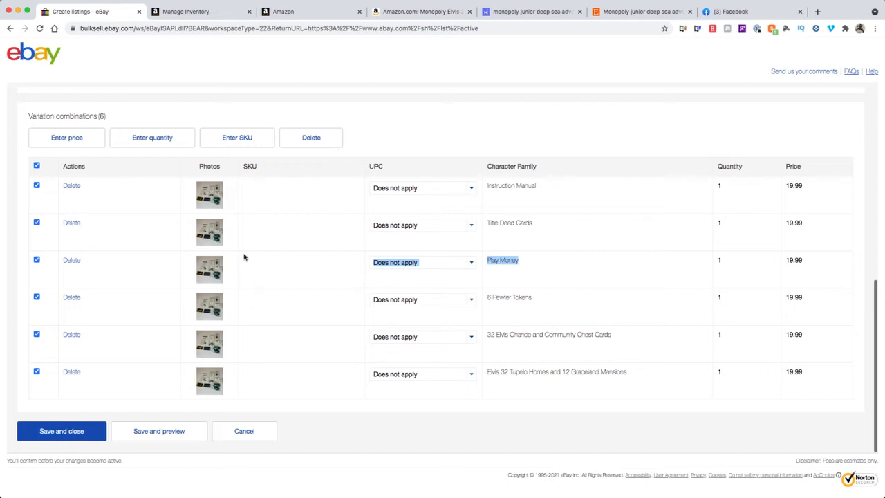
Compare the variation combinations with the five uploaded default photos, enlarging each photo to check which game part it shows.
{"action": "scroll", "coordinate": [244, 257], "scroll_direction": "up", "scroll_amount": 10}
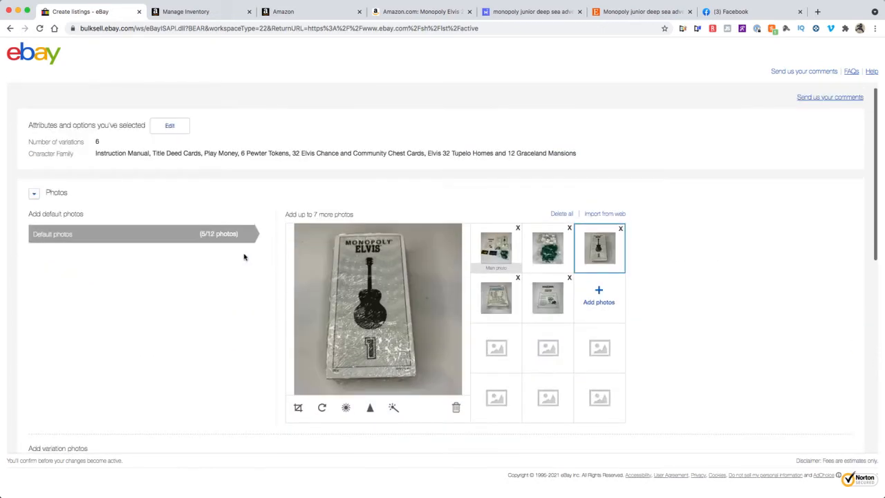
{"action": "scroll", "coordinate": [244, 257], "scroll_direction": "down", "scroll_amount": 10}
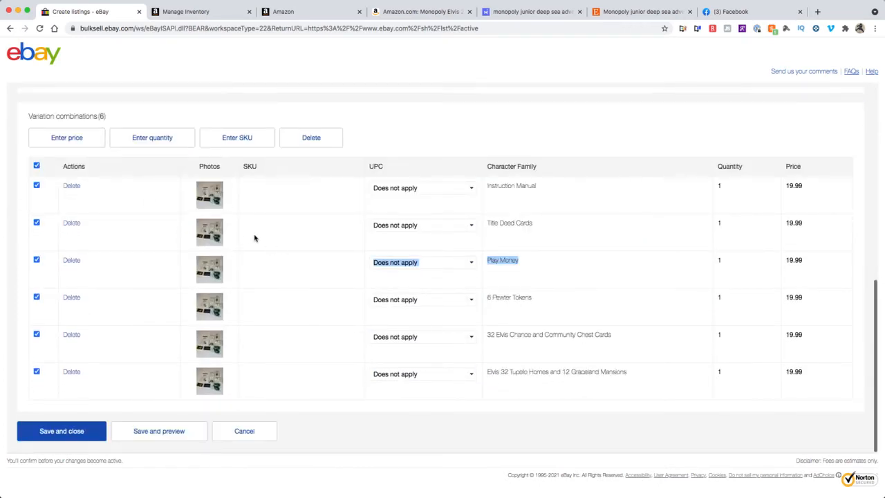
{"action": "scroll", "coordinate": [256, 242], "scroll_direction": "up", "scroll_amount": 4}
{"action": "scroll", "coordinate": [262, 250], "scroll_direction": "up", "scroll_amount": 3}
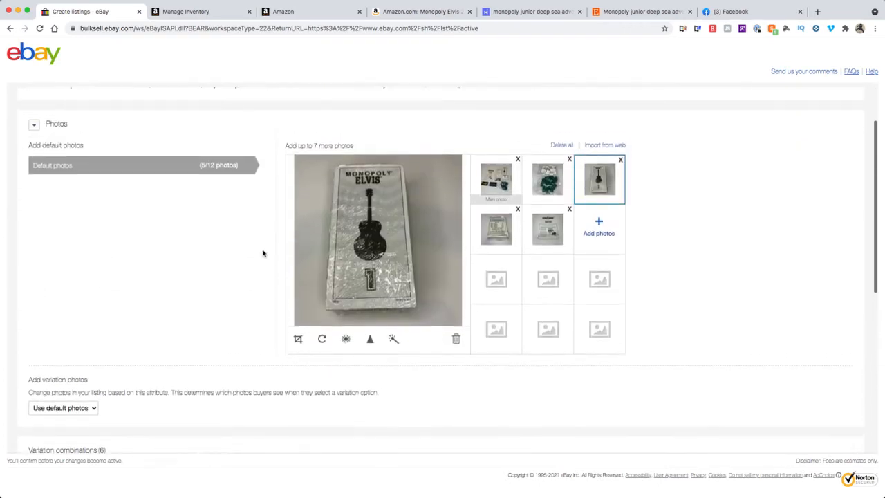
{"action": "left_click", "coordinate": [502, 186]}
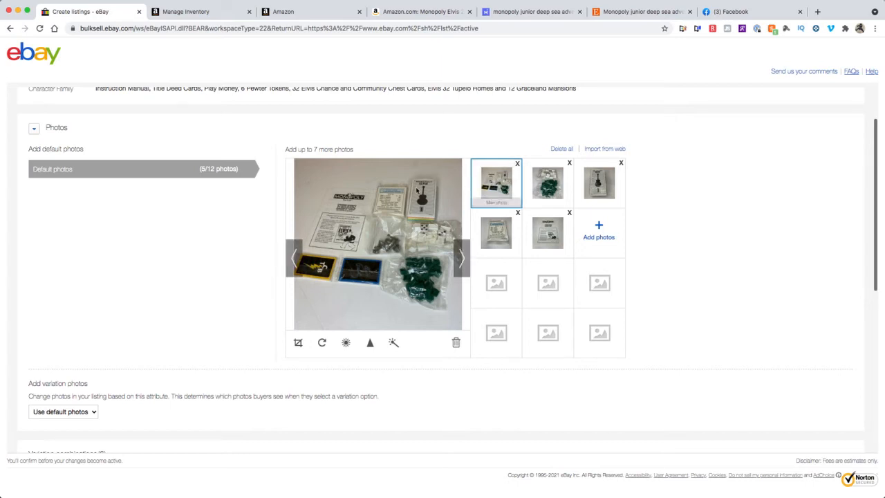
{"action": "scroll", "coordinate": [437, 236], "scroll_direction": "down", "scroll_amount": 1}
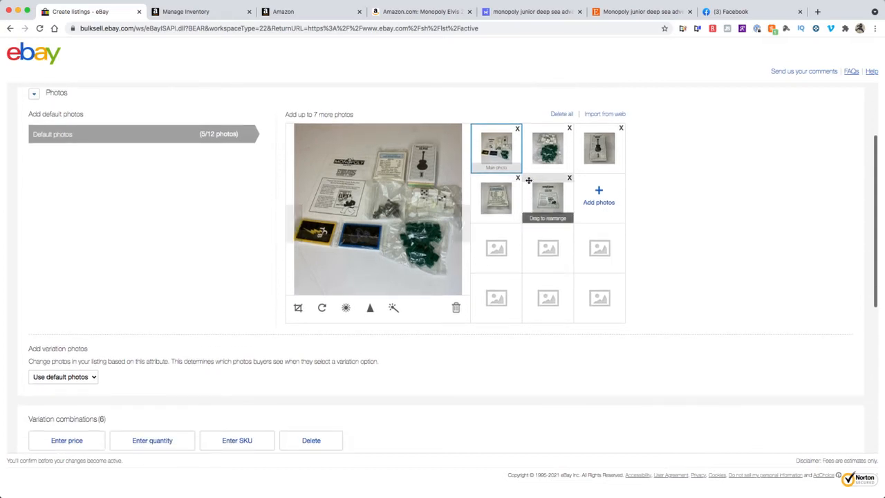
{"action": "left_click", "coordinate": [547, 149]}
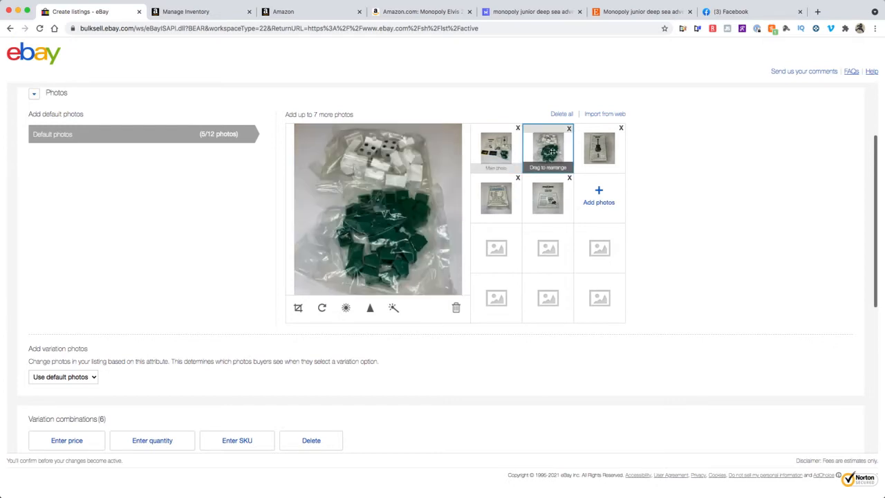
{"action": "left_click", "coordinate": [603, 149]}
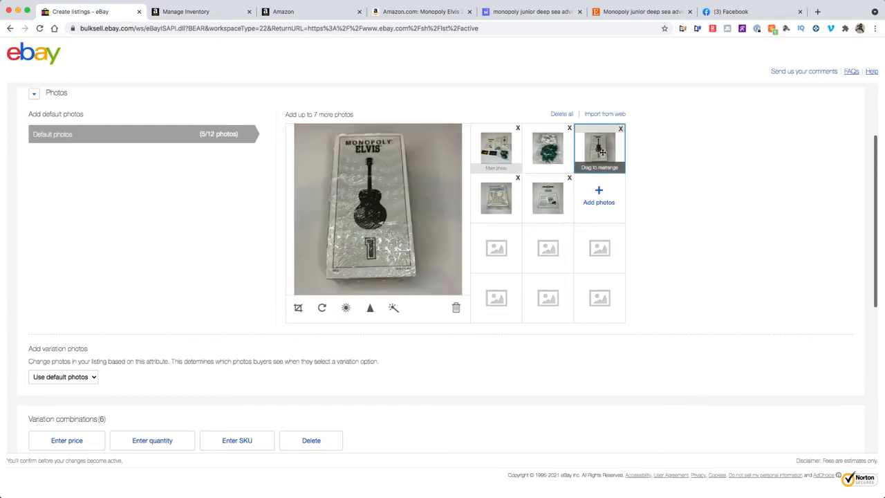
{"action": "left_click", "coordinate": [549, 197]}
{"action": "left_click", "coordinate": [505, 198]}
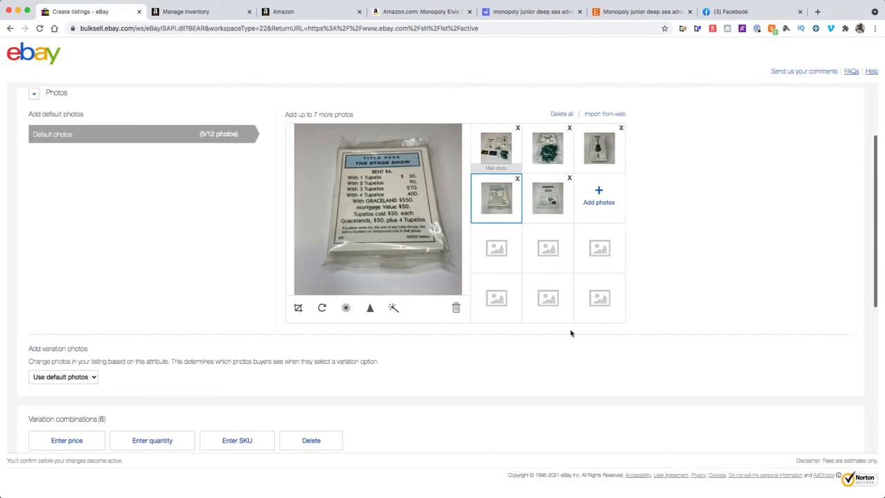
{"action": "mouse_move", "coordinate": [594, 492]}
{"action": "left_click", "coordinate": [590, 204]}
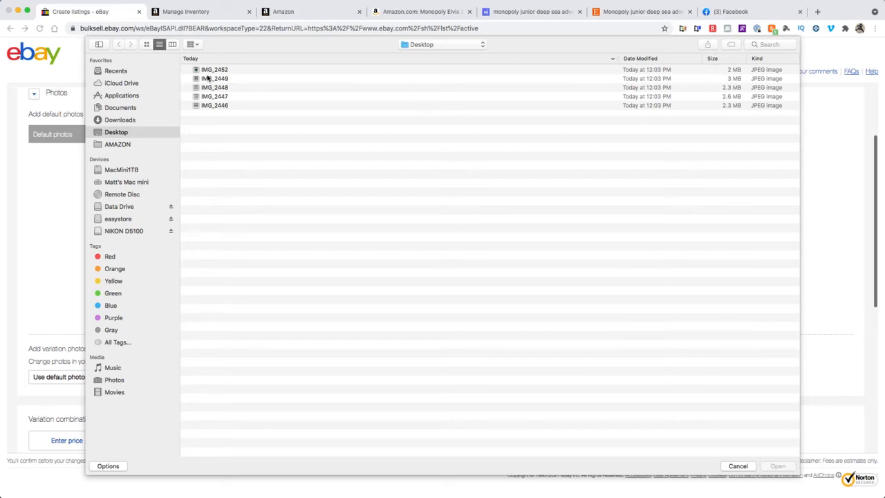
{"action": "key", "text": "Escape"}
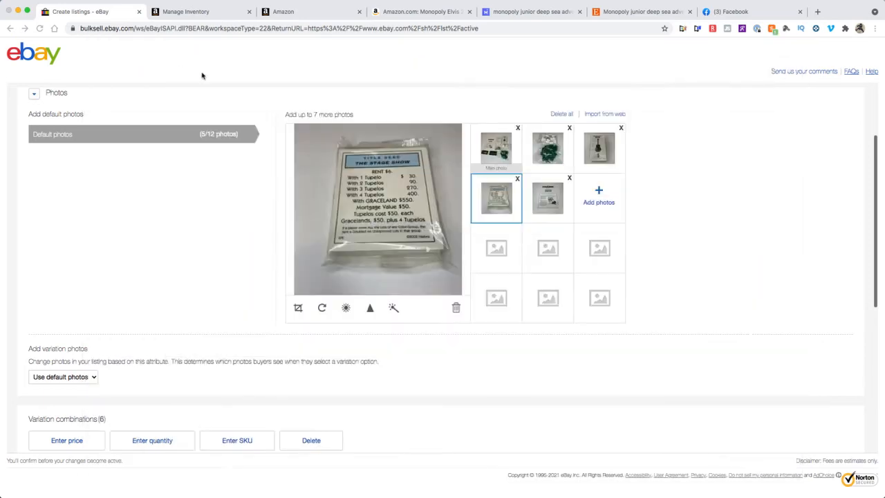
Switch to Messages and open the photo of the Elvis Chance and Community Chest cards from the most recent conversation in Preview.
{"action": "mouse_move", "coordinate": [531, 480]}
{"action": "left_click", "coordinate": [575, 468]}
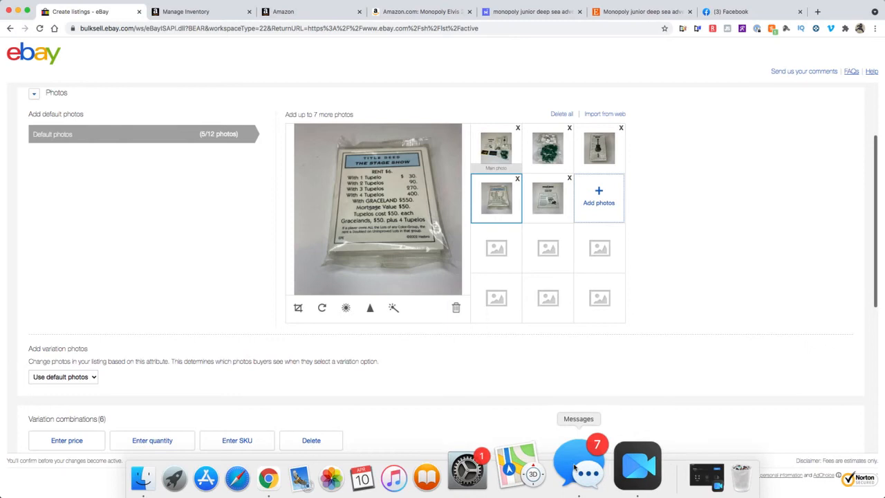
{"action": "scroll", "coordinate": [484, 250], "scroll_direction": "down", "scroll_amount": 2}
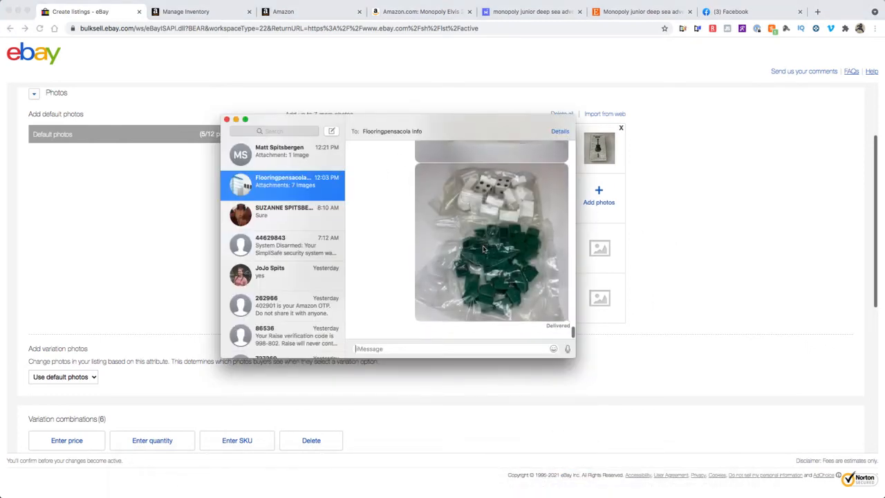
{"action": "scroll", "coordinate": [484, 249], "scroll_direction": "down", "scroll_amount": 3}
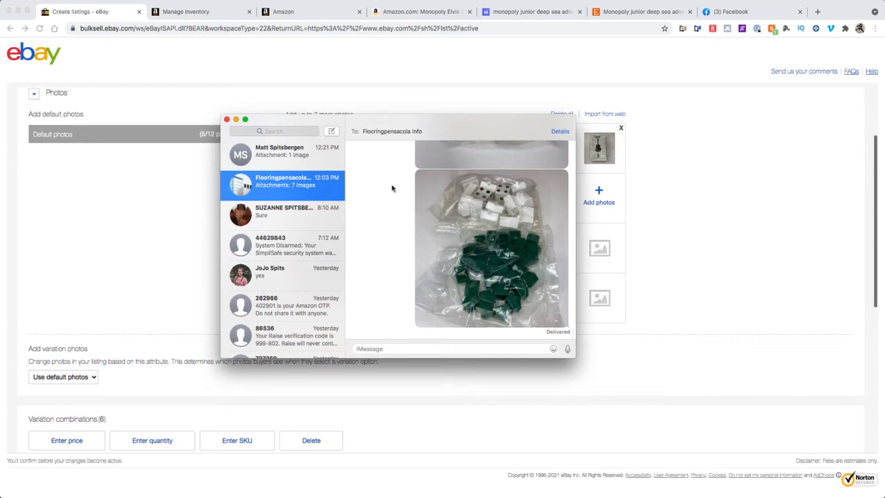
{"action": "left_click", "coordinate": [292, 159]}
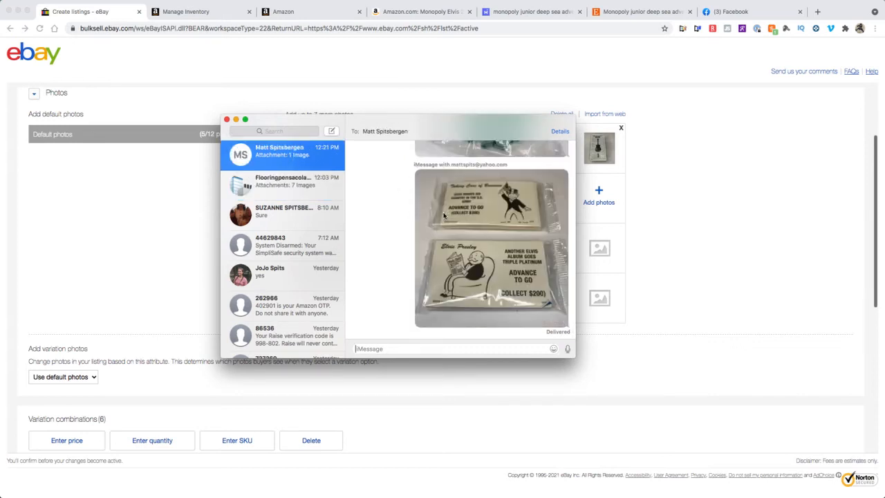
{"action": "right_click", "coordinate": [462, 222]}
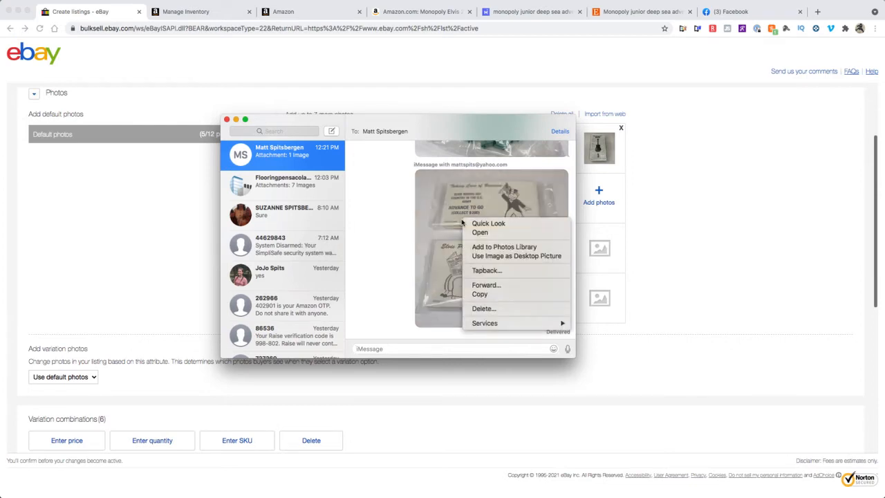
{"action": "left_click", "coordinate": [482, 233]}
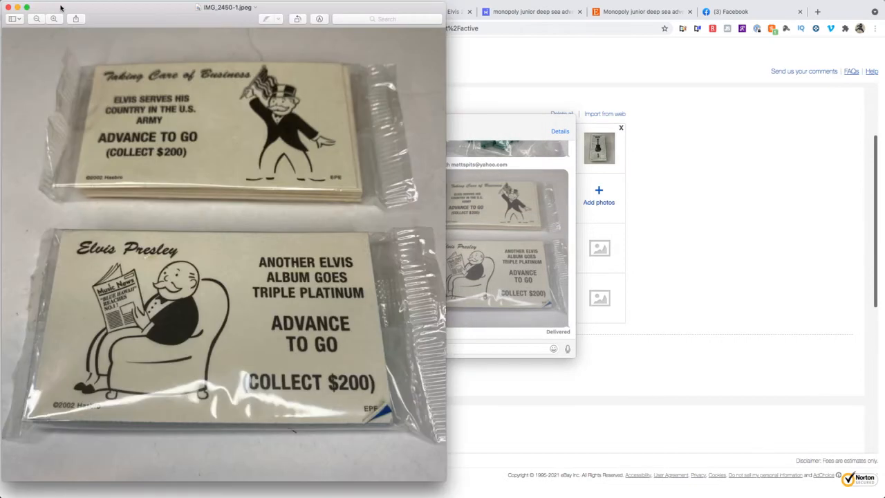
Save the card photo to the Desktop as a JPEG named IMG_2450-1, and close the photo and Messages windows.
{"action": "left_click", "coordinate": [63, 1]}
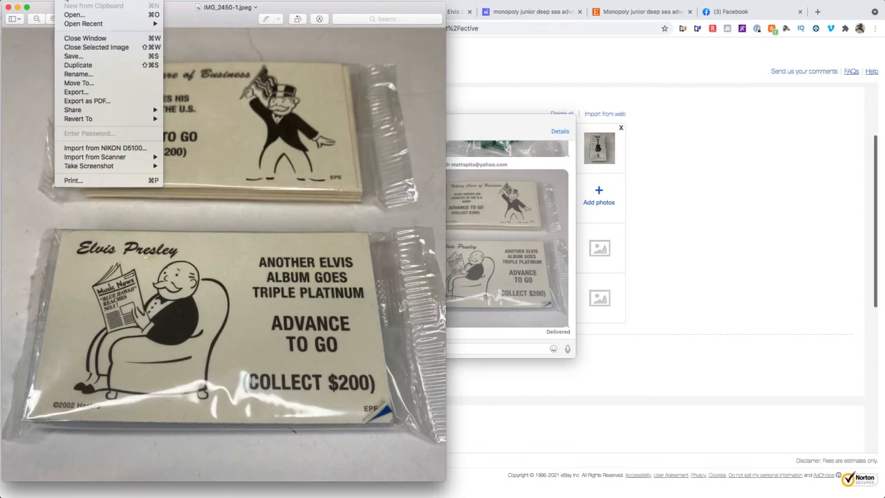
{"action": "left_click", "coordinate": [80, 57]}
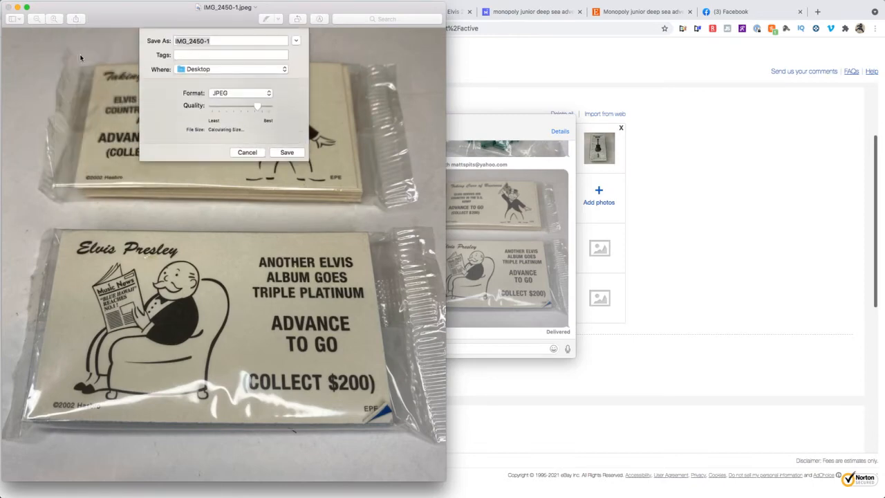
{"action": "left_click", "coordinate": [287, 153]}
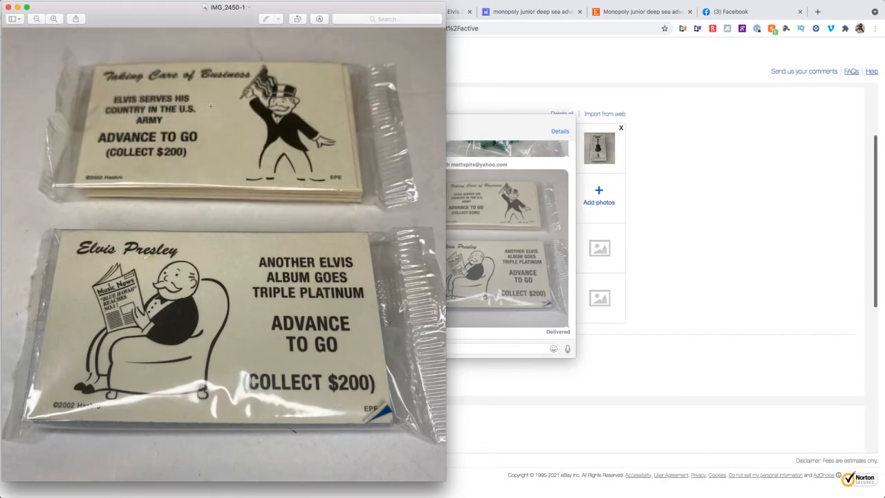
{"action": "left_click", "coordinate": [7, 7]}
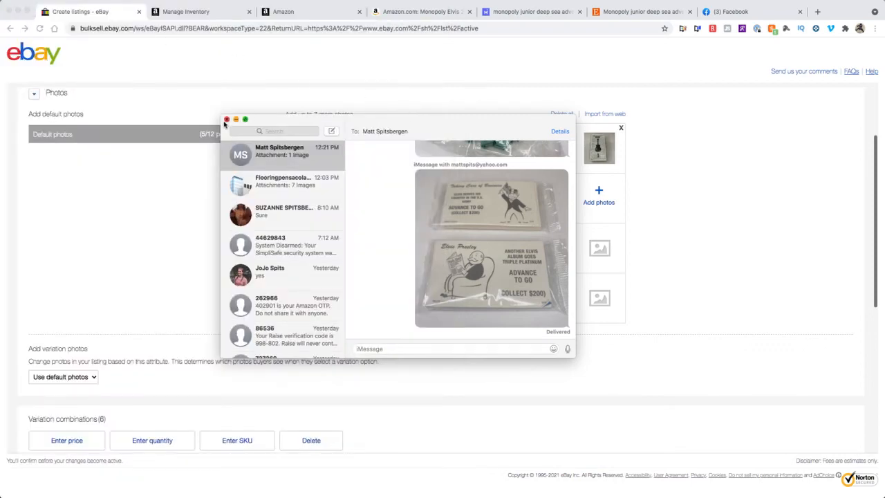
{"action": "left_click", "coordinate": [226, 120]}
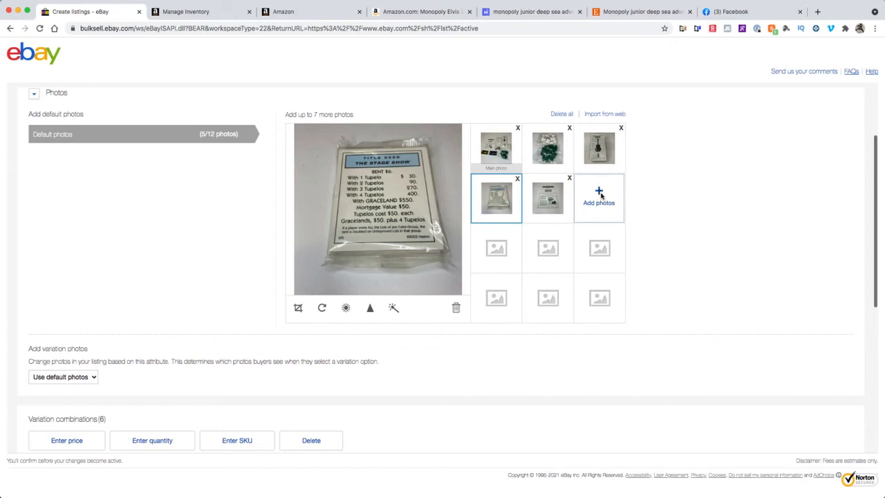
Add IMG_2450-1 from the Desktop to the listing's default photos.
{"action": "left_click", "coordinate": [598, 195]}
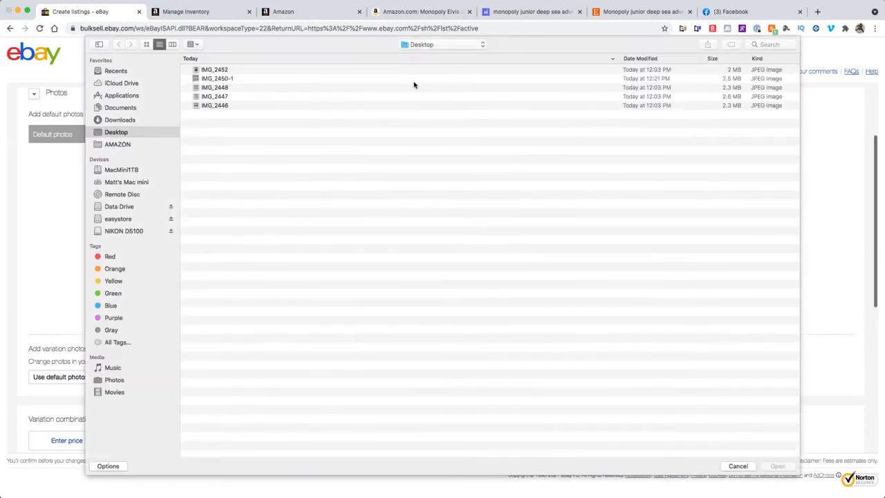
{"action": "left_click", "coordinate": [233, 79]}
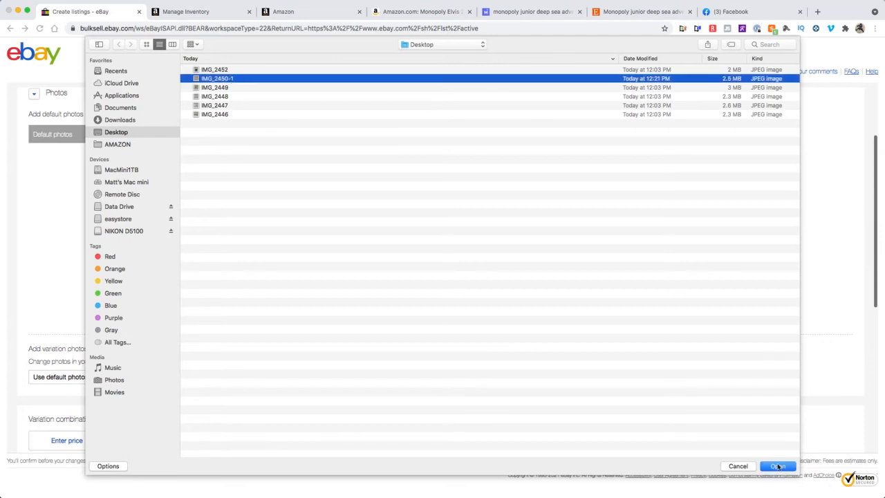
{"action": "key", "text": "Return"}
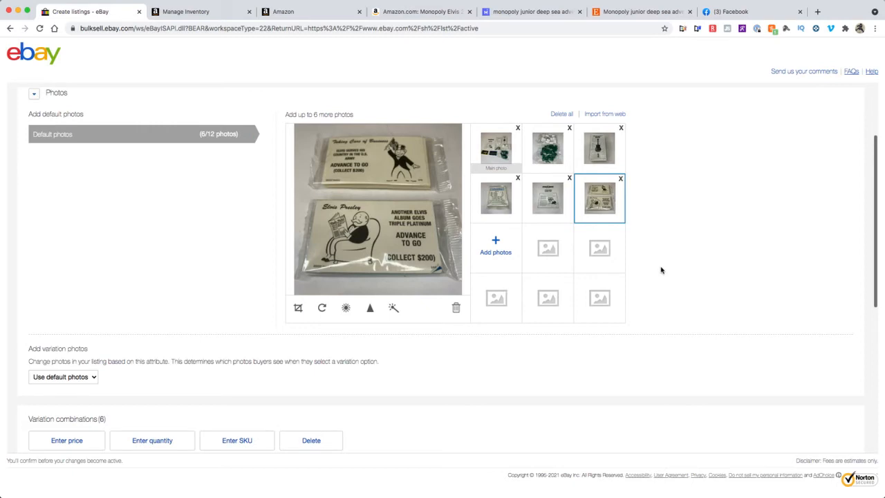
Check the variation order and move the instruction manual photo to second place in the default photos, directly after the main photo.
{"action": "scroll", "coordinate": [660, 268], "scroll_direction": "down", "scroll_amount": 3}
{"action": "scroll", "coordinate": [660, 269], "scroll_direction": "down", "scroll_amount": 3}
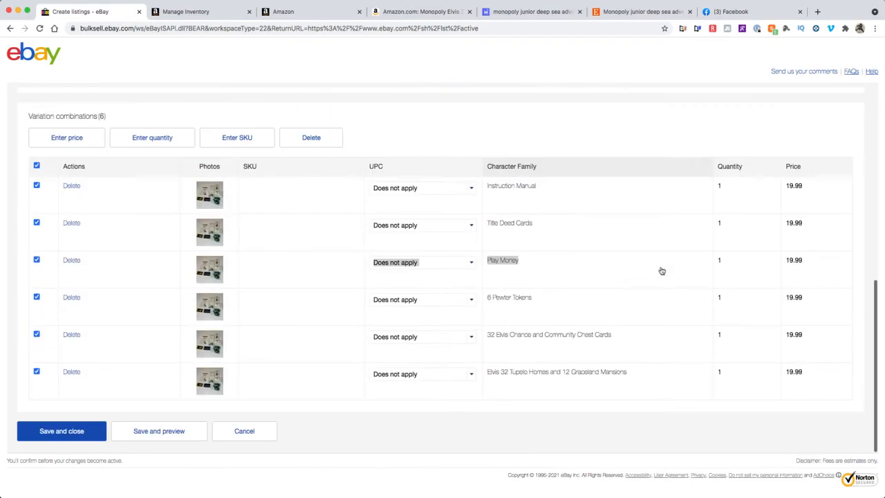
{"action": "left_click", "coordinate": [519, 203]}
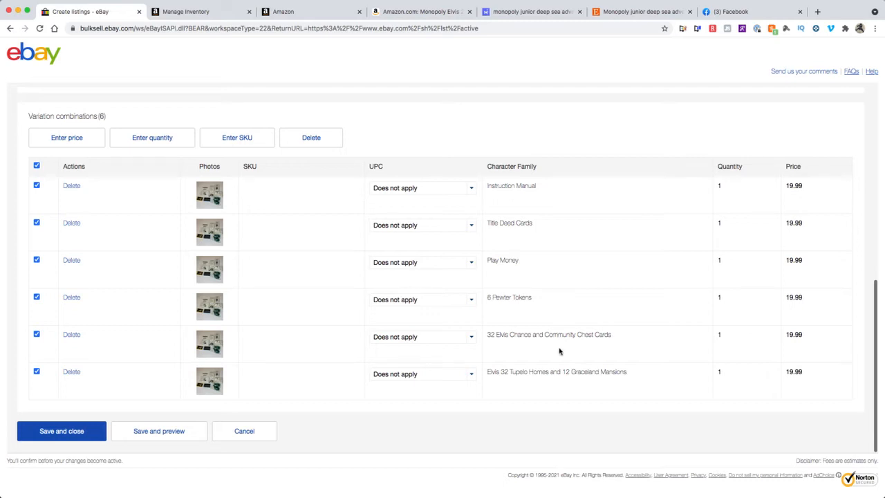
{"action": "scroll", "coordinate": [560, 351], "scroll_direction": "up", "scroll_amount": 15}
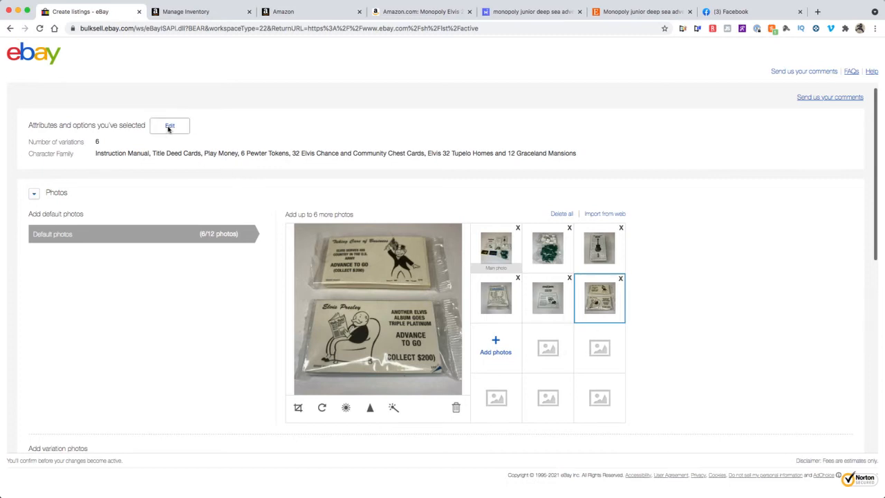
{"action": "scroll", "coordinate": [257, 127], "scroll_direction": "down", "scroll_amount": 6}
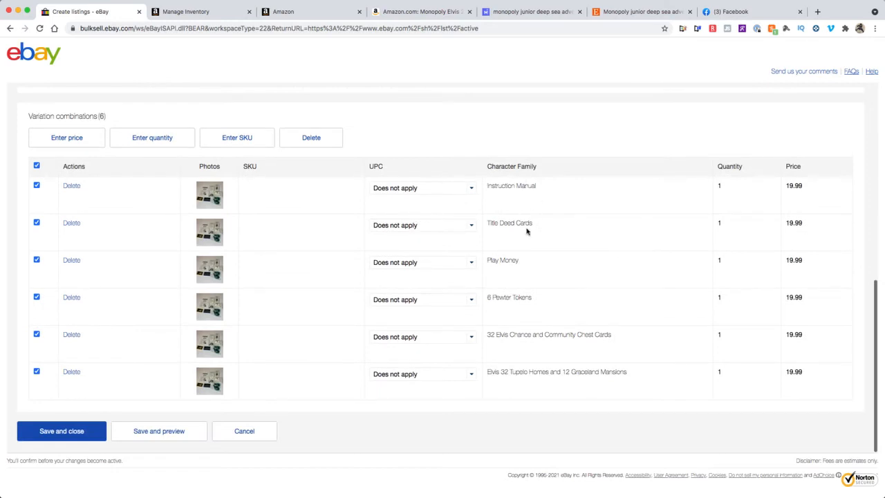
{"action": "scroll", "coordinate": [527, 232], "scroll_direction": "up", "scroll_amount": 5}
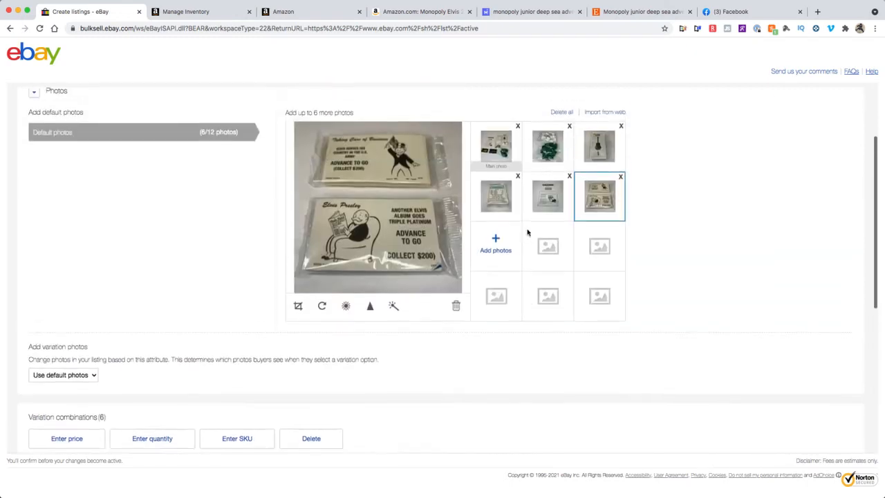
{"action": "scroll", "coordinate": [527, 233], "scroll_direction": "down", "scroll_amount": 1}
{"action": "left_click_drag", "start_coordinate": [546, 181], "coordinate": [548, 125]}
Move the Title Deed Cards photo to third place in the default photos, following the order of the variation combinations.
{"action": "scroll", "coordinate": [703, 311], "scroll_direction": "down", "scroll_amount": 3}
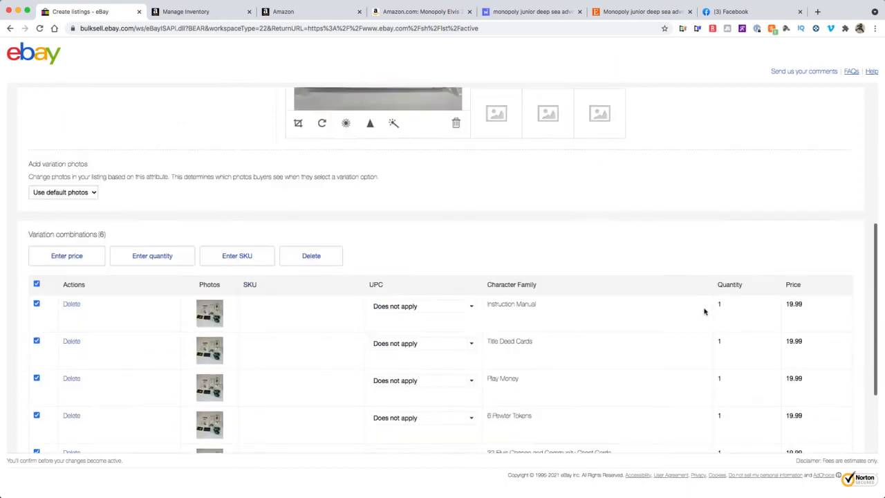
{"action": "scroll", "coordinate": [553, 265], "scroll_direction": "up", "scroll_amount": 3}
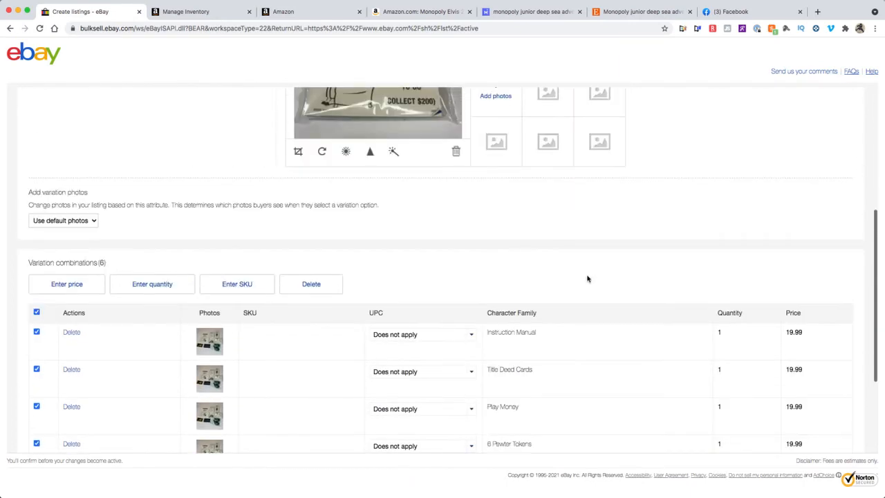
{"action": "scroll", "coordinate": [725, 337], "scroll_direction": "down", "scroll_amount": 2}
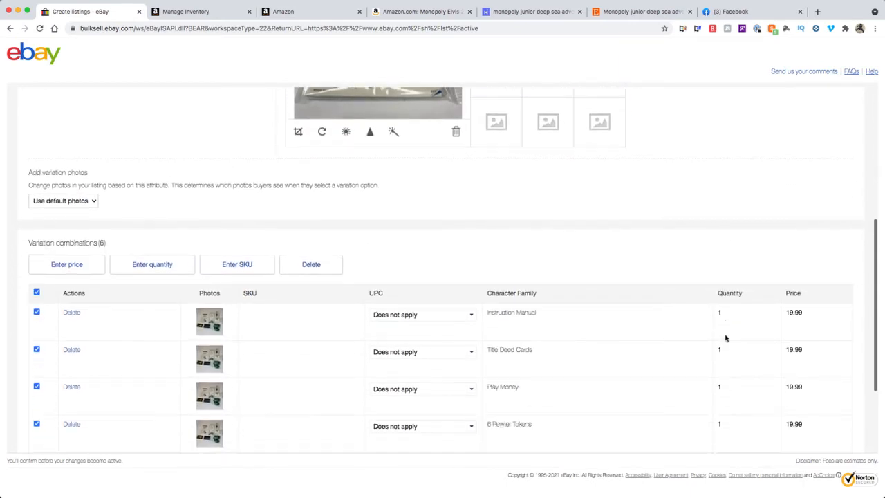
{"action": "scroll", "coordinate": [726, 338], "scroll_direction": "up", "scroll_amount": 3}
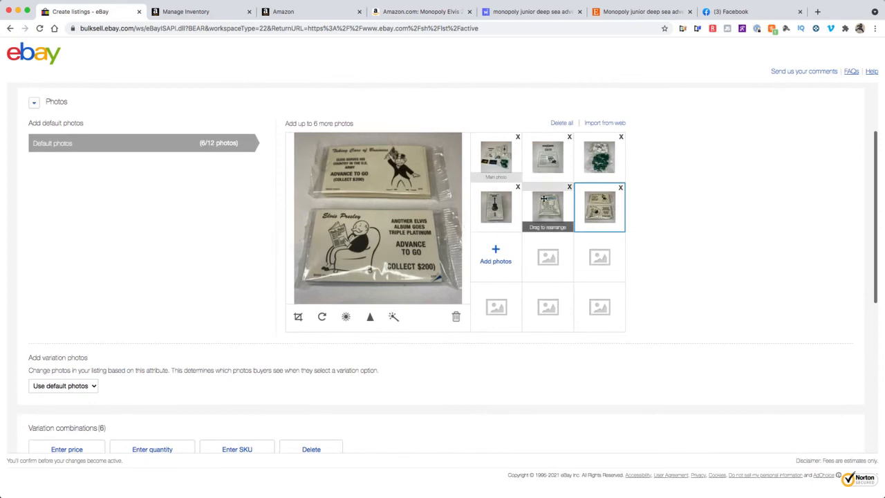
{"action": "left_click_drag", "start_coordinate": [546, 201], "coordinate": [591, 158]}
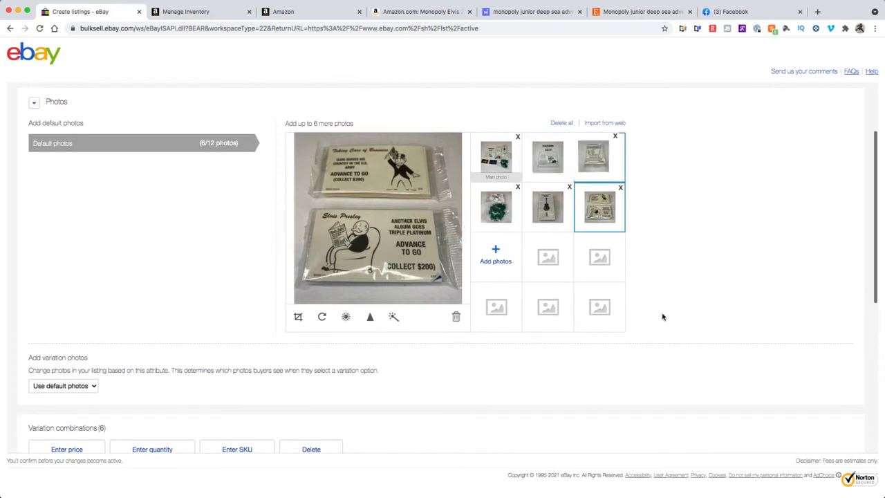
{"action": "scroll", "coordinate": [643, 276], "scroll_direction": "down", "scroll_amount": 5}
{"action": "scroll", "coordinate": [670, 330], "scroll_direction": "up", "scroll_amount": 5}
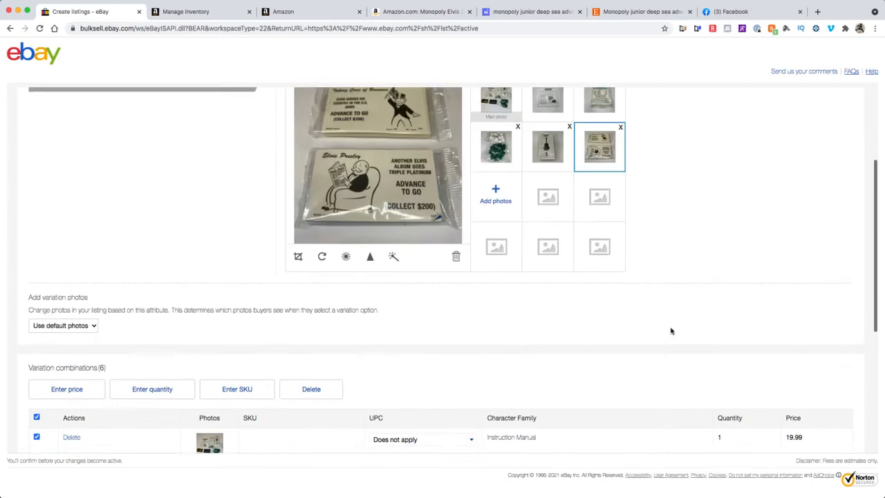
Move the guitar-front pack photo to fourth place in the default photos, ahead of the homes and mansions photo, and check the variation order.
{"action": "left_click_drag", "start_coordinate": [547, 246], "coordinate": [496, 240]}
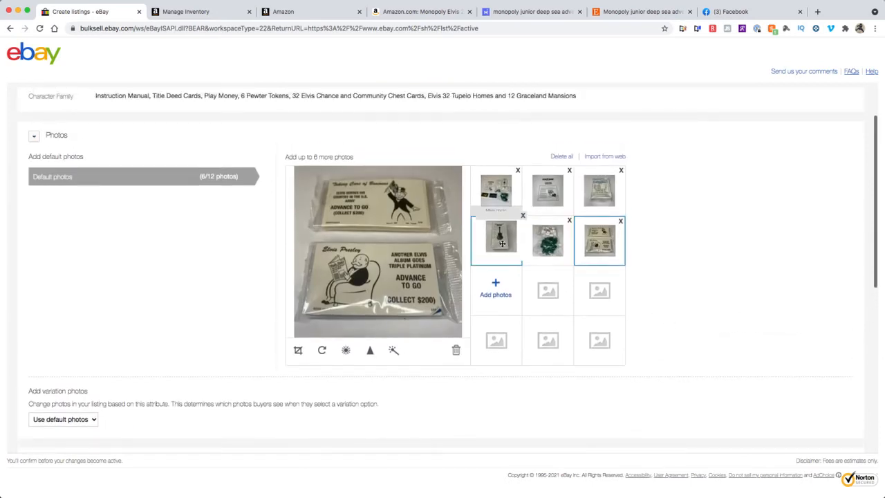
{"action": "scroll", "coordinate": [734, 331], "scroll_direction": "down", "scroll_amount": 5}
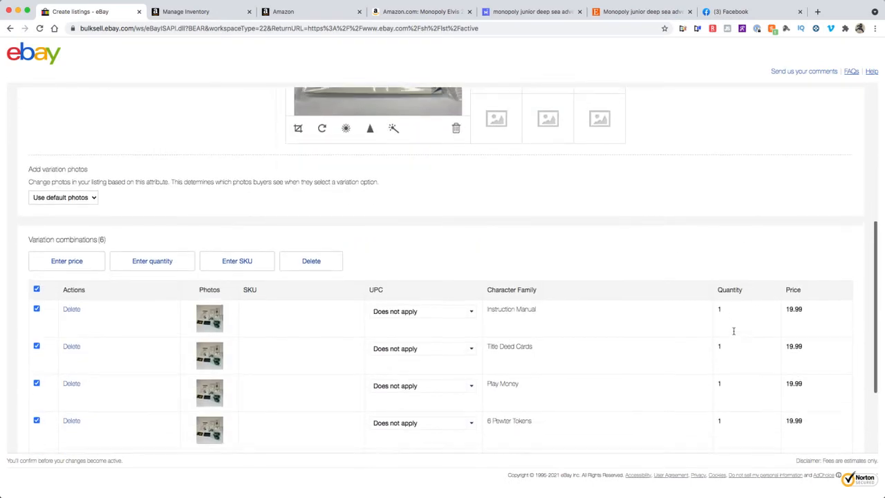
{"action": "scroll", "coordinate": [734, 331], "scroll_direction": "up", "scroll_amount": 5}
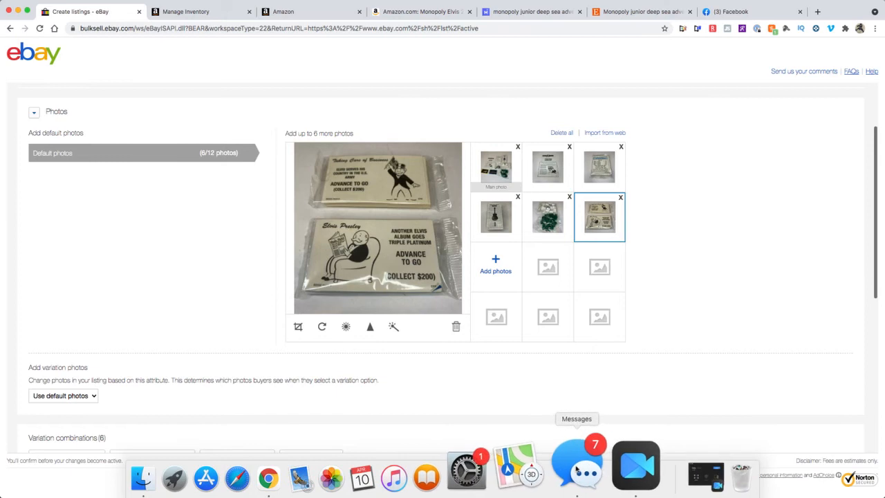
Switch to Messages, open the pewter tokens photo, save it to the Desktop as a JPEG named IMG_2451-1, and close the photo.
{"action": "left_click", "coordinate": [576, 470]}
{"action": "left_click", "coordinate": [276, 164]}
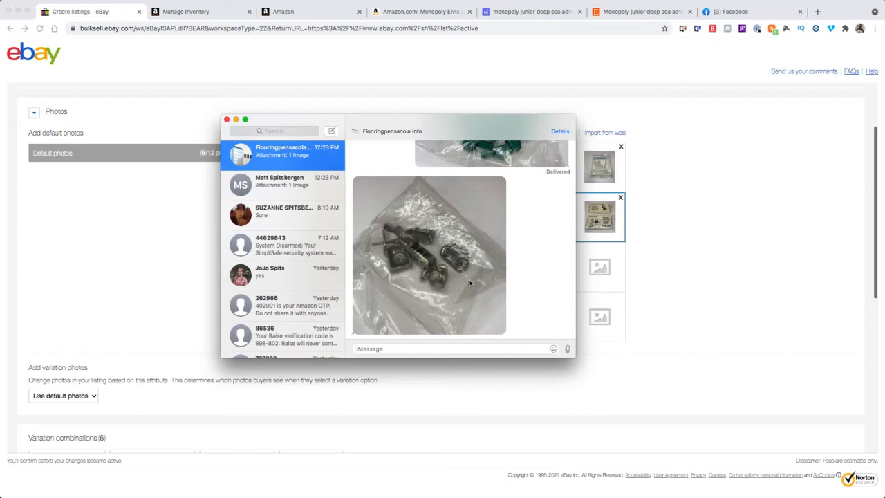
{"action": "right_click", "coordinate": [428, 250]}
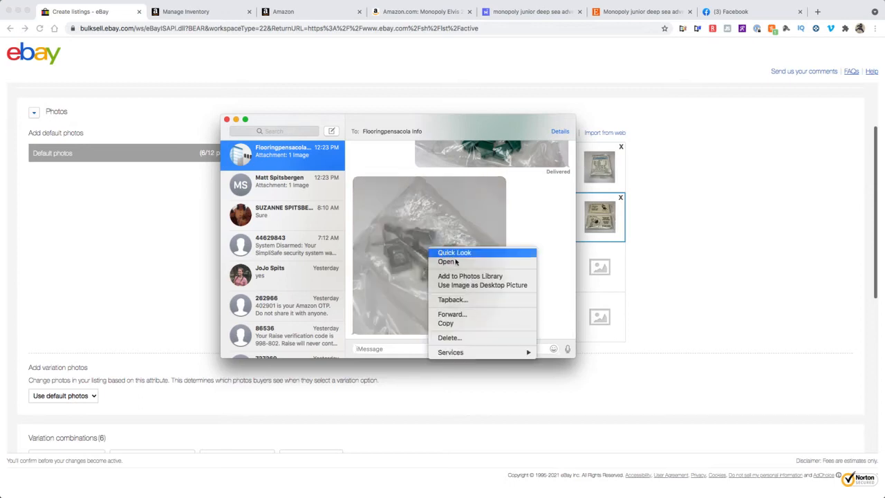
{"action": "left_click", "coordinate": [458, 262]}
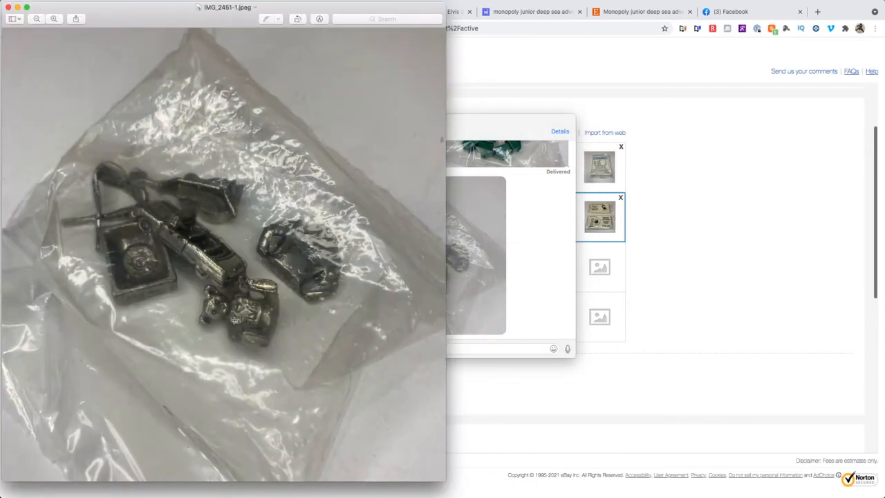
{"action": "left_click", "coordinate": [36, 1]}
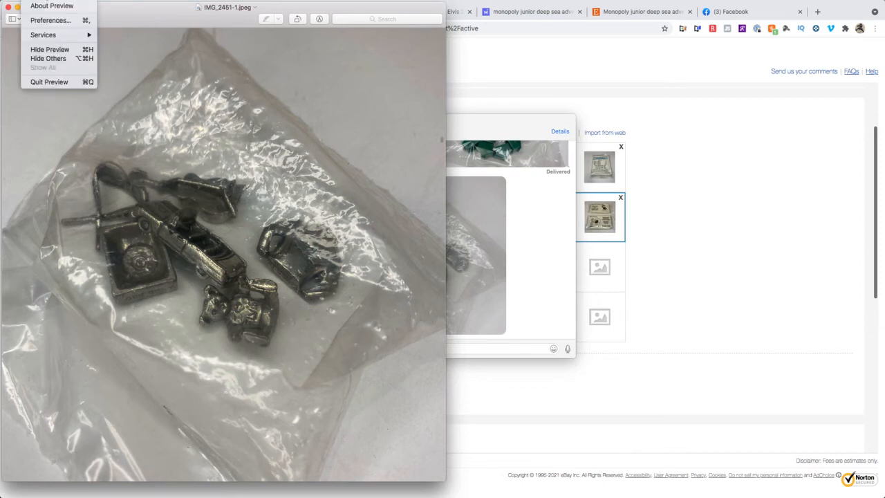
{"action": "mouse_move", "coordinate": [64, 1]}
{"action": "left_click", "coordinate": [88, 60]}
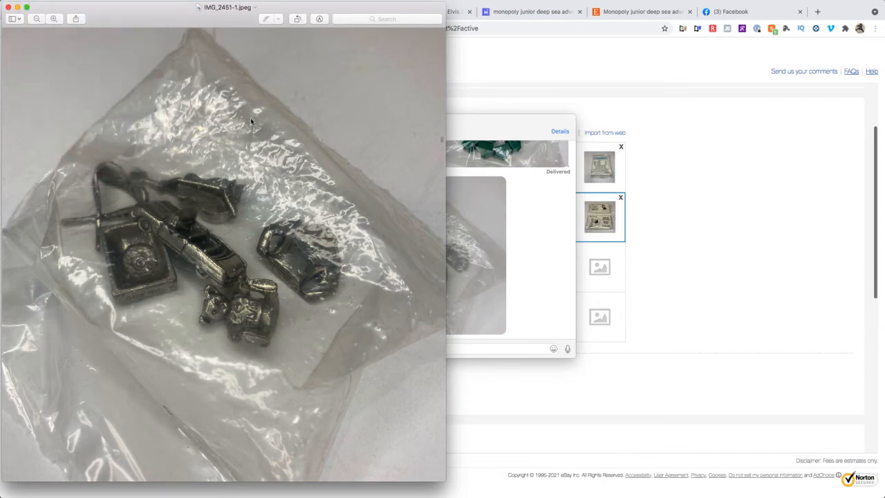
{"action": "left_click", "coordinate": [285, 153]}
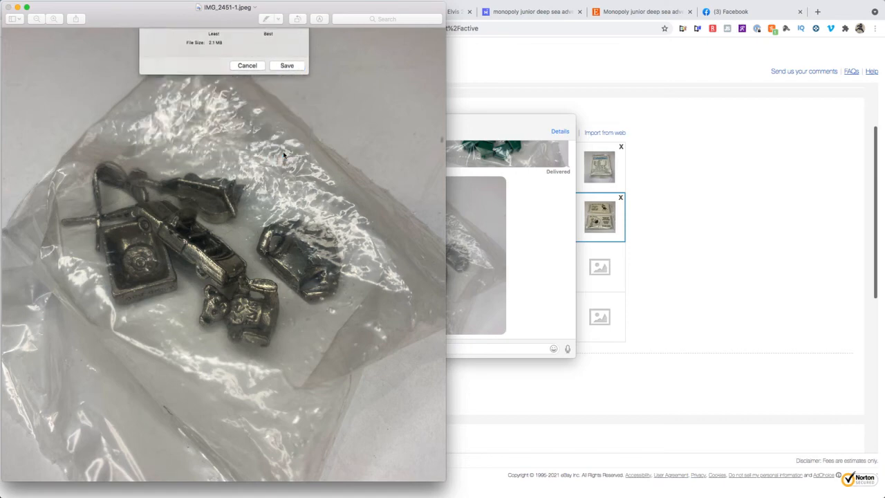
{"action": "left_click", "coordinate": [9, 9]}
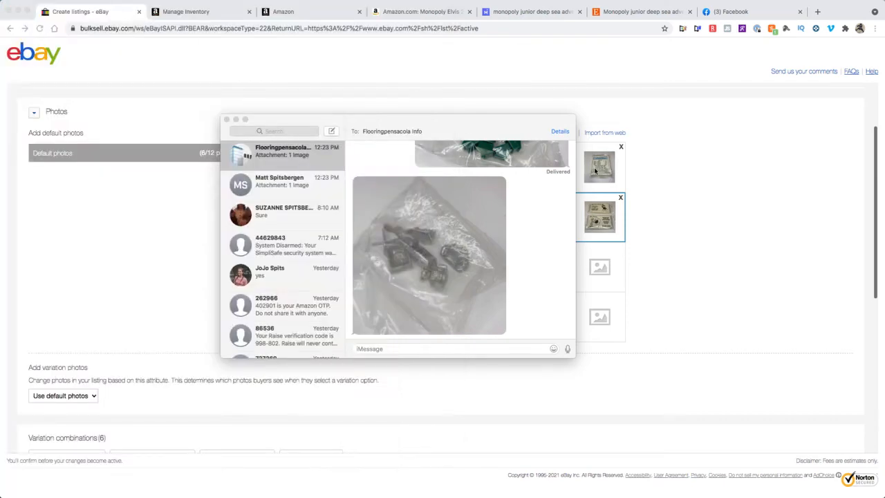
Return to the eBay listing and add IMG_2451-1 from the Desktop to the default photos.
{"action": "left_click", "coordinate": [737, 199]}
{"action": "scroll", "coordinate": [494, 260], "scroll_direction": "up", "scroll_amount": 1}
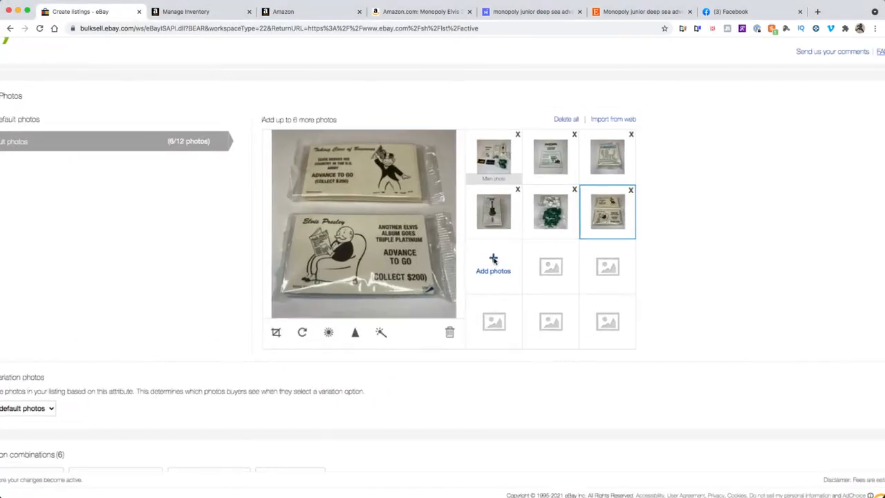
{"action": "left_click", "coordinate": [494, 260]}
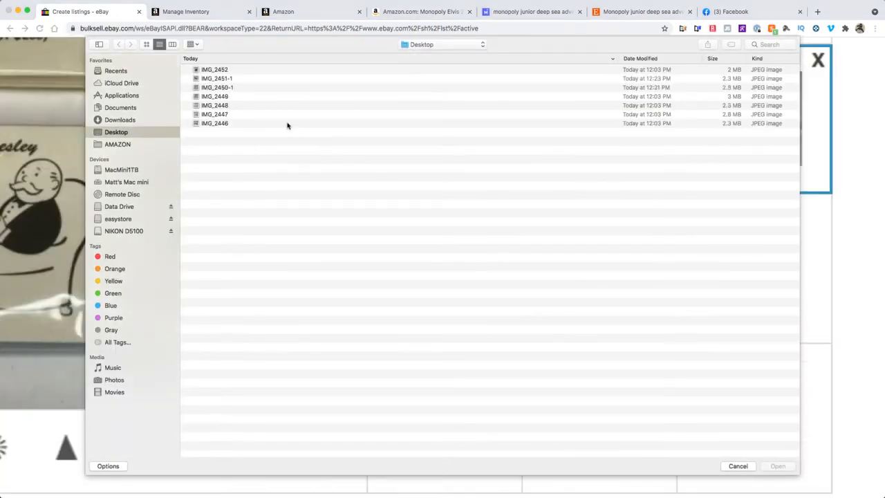
{"action": "left_click", "coordinate": [229, 79]}
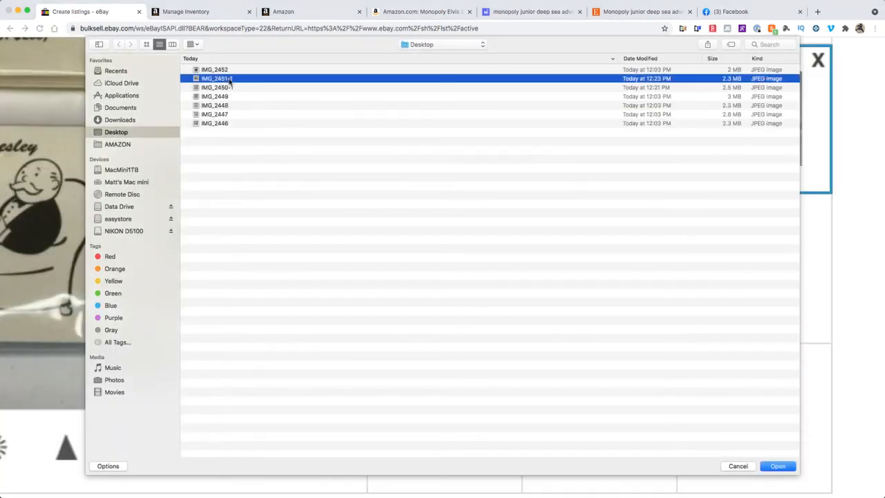
{"action": "left_click", "coordinate": [778, 466]}
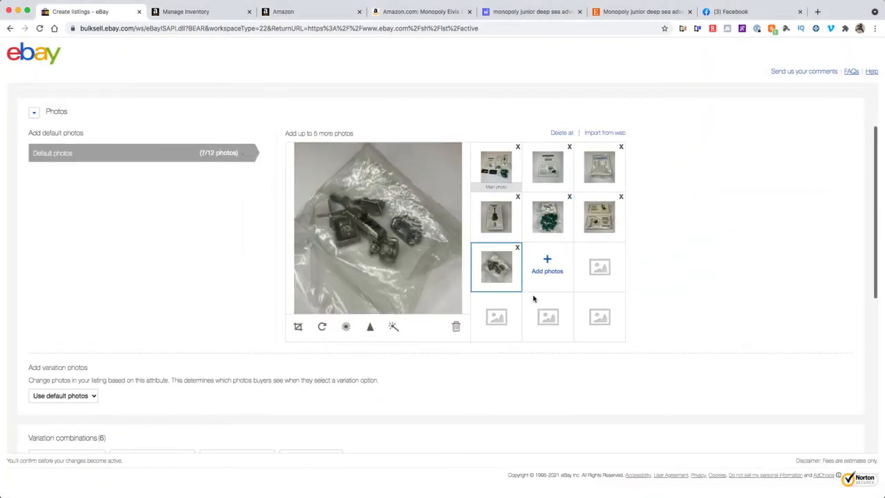
Check the variation order and move the pewter tokens photo to sixth place in the default photos, ahead of the Chance and Community Chest cards photo.
{"action": "scroll", "coordinate": [643, 336], "scroll_direction": "down", "scroll_amount": 5}
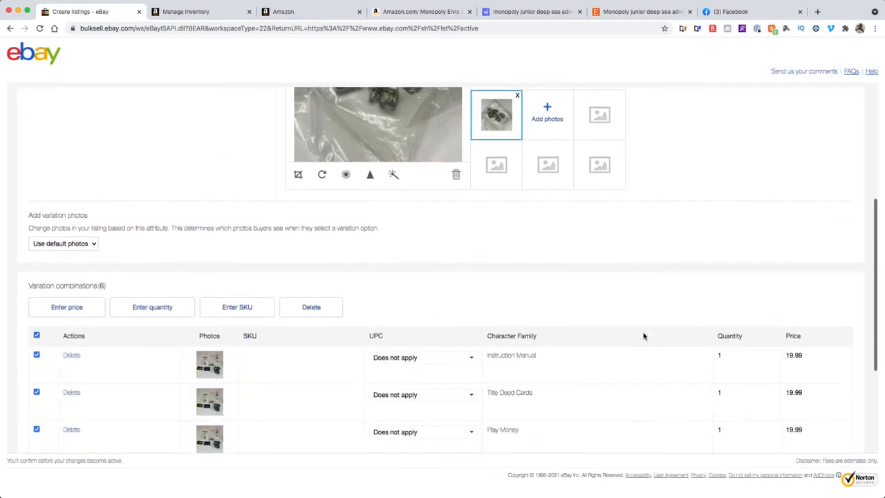
{"action": "scroll", "coordinate": [642, 336], "scroll_direction": "up", "scroll_amount": 5}
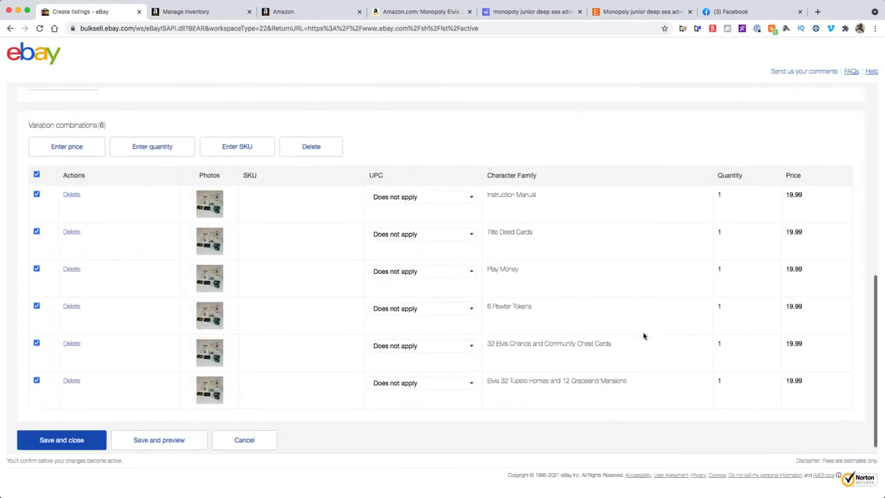
{"action": "left_click_drag", "start_coordinate": [497, 344], "coordinate": [649, 321]}
{"action": "scroll", "coordinate": [657, 332], "scroll_direction": "down", "scroll_amount": 5}
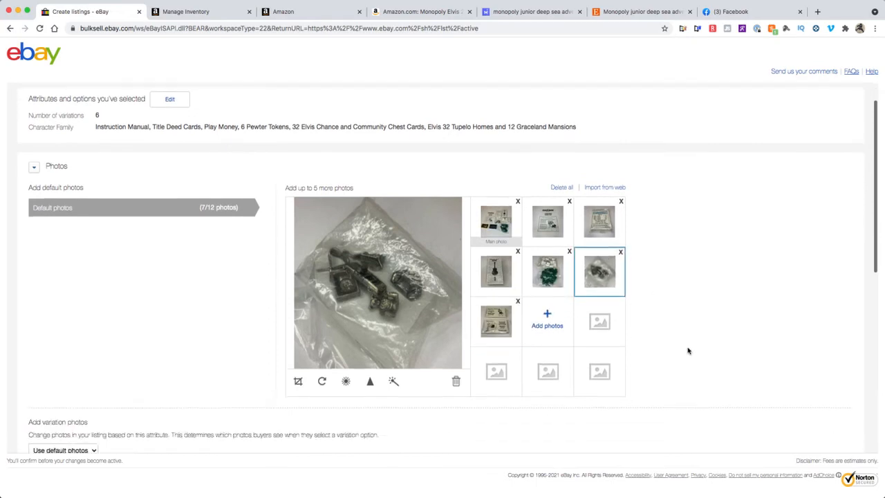
Compare the order of the default photos with the variation combinations, starting with Instruction Manual, Title Deed Cards and Play Money.
{"action": "scroll", "coordinate": [688, 350], "scroll_direction": "down", "scroll_amount": 3}
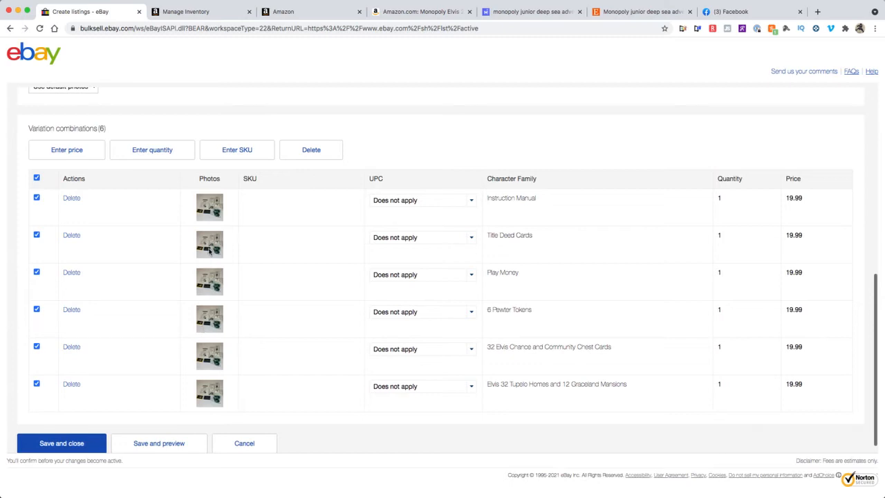
{"action": "scroll", "coordinate": [381, 292], "scroll_direction": "up", "scroll_amount": 4}
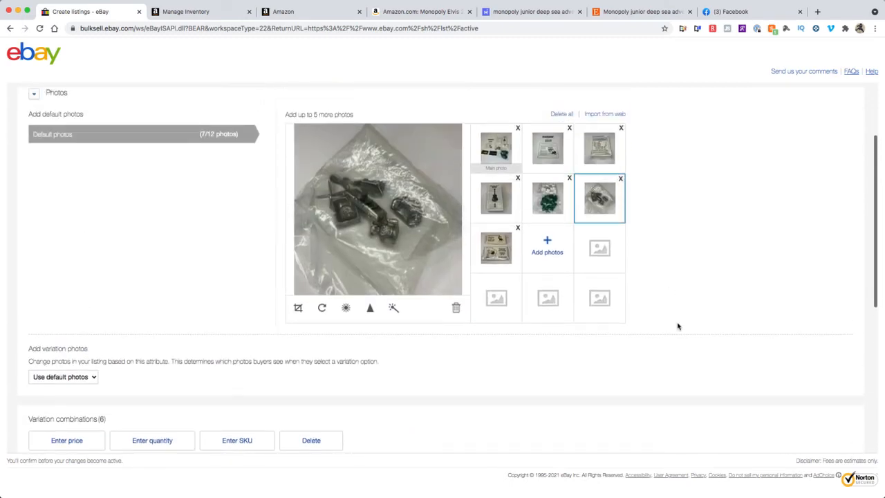
{"action": "scroll", "coordinate": [675, 352], "scroll_direction": "down", "scroll_amount": 4}
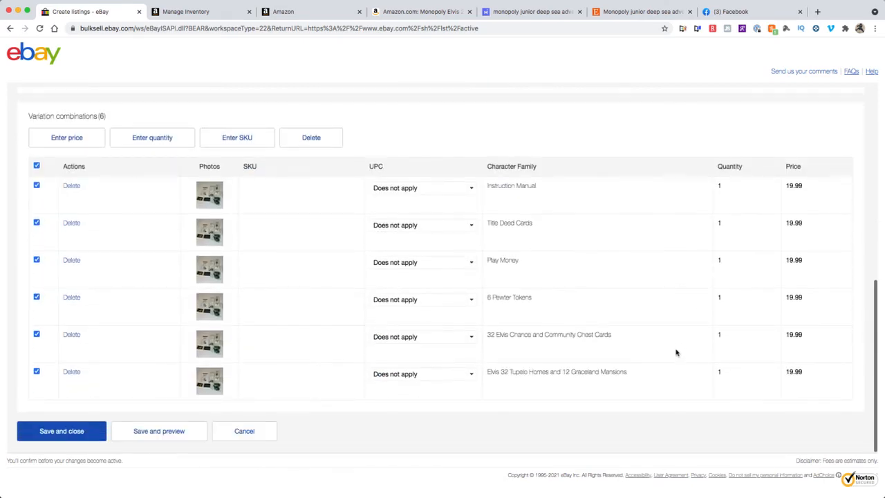
{"action": "scroll", "coordinate": [676, 352], "scroll_direction": "up", "scroll_amount": 1}
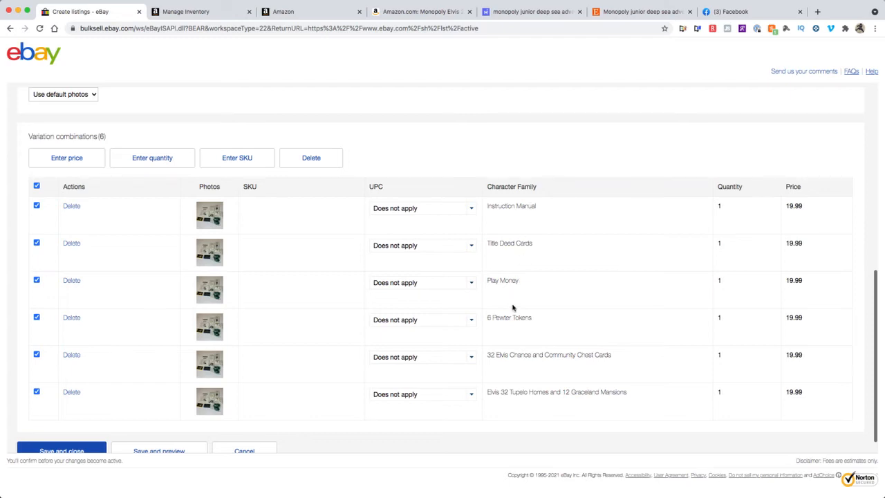
{"action": "scroll", "coordinate": [533, 396], "scroll_direction": "up", "scroll_amount": 5}
{"action": "scroll", "coordinate": [543, 398], "scroll_direction": "up", "scroll_amount": 1}
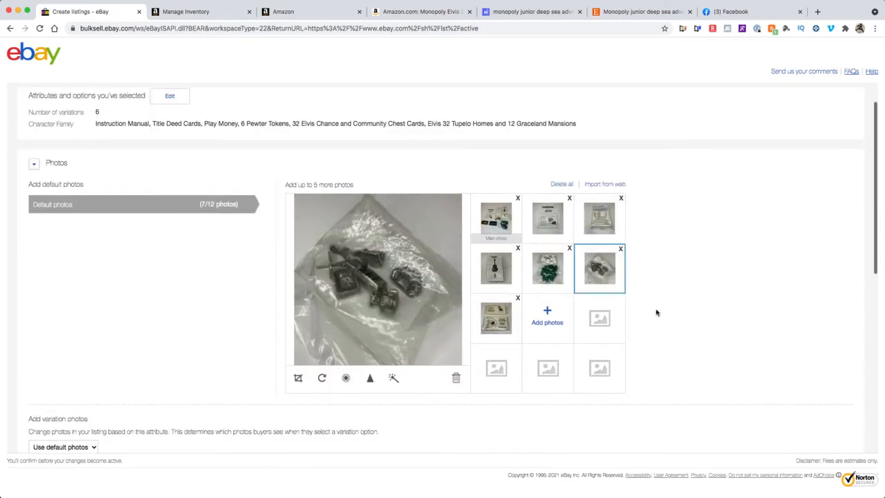
{"action": "scroll", "coordinate": [709, 344], "scroll_direction": "down", "scroll_amount": 4}
{"action": "scroll", "coordinate": [710, 344], "scroll_direction": "down", "scroll_amount": 2}
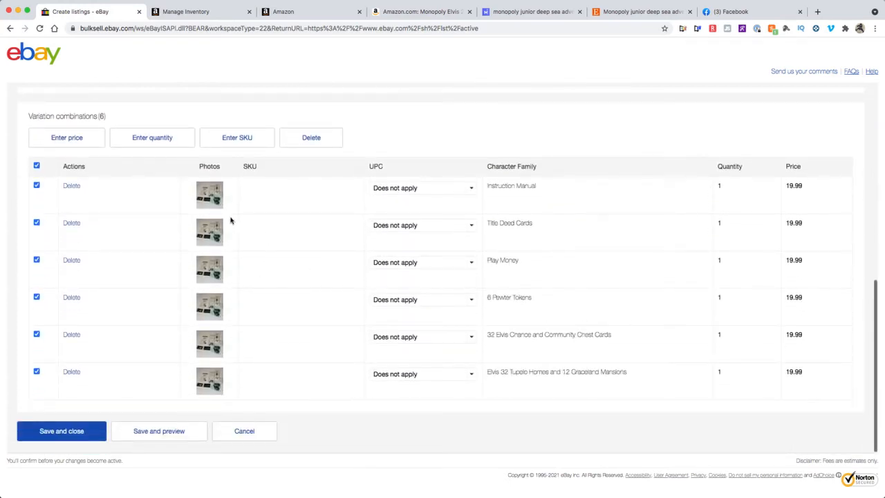
{"action": "left_click_drag", "start_coordinate": [486, 185], "coordinate": [533, 187]}
{"action": "left_click", "coordinate": [590, 202]}
{"action": "left_click_drag", "start_coordinate": [488, 223], "coordinate": [578, 233]}
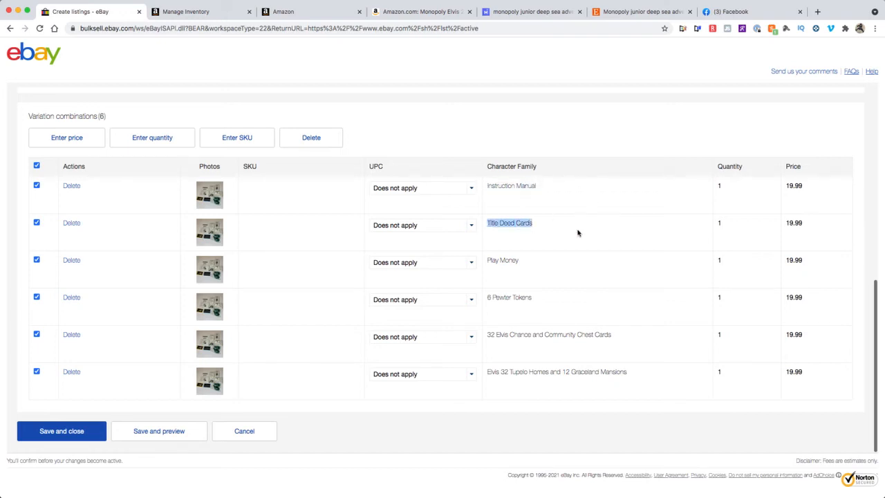
{"action": "left_click_drag", "start_coordinate": [491, 261], "coordinate": [546, 263]}
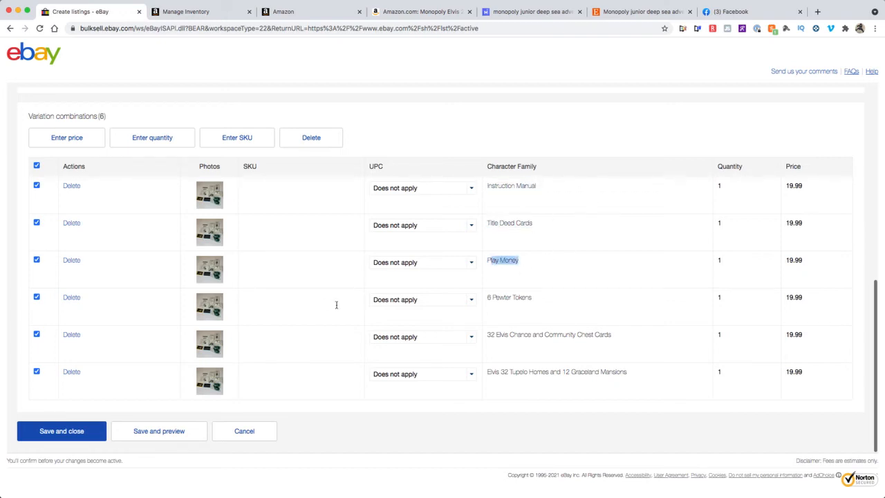
{"action": "scroll", "coordinate": [602, 296], "scroll_direction": "up", "scroll_amount": 8}
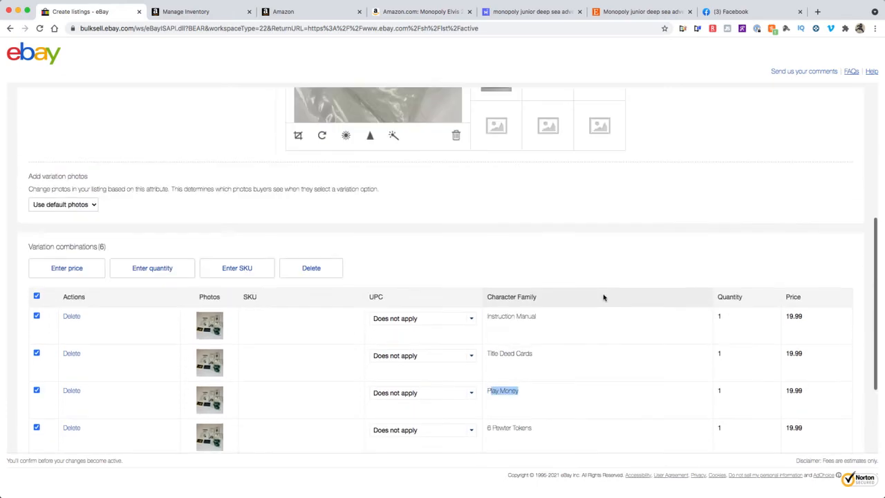
Save and close the variation details, and set the listing's condition to New.
{"action": "scroll", "coordinate": [634, 279], "scroll_direction": "down", "scroll_amount": 8}
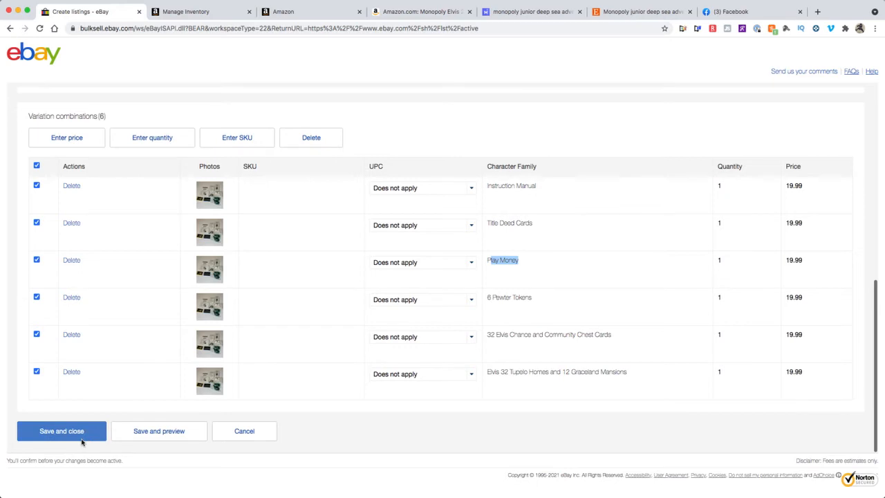
{"action": "left_click", "coordinate": [55, 431]}
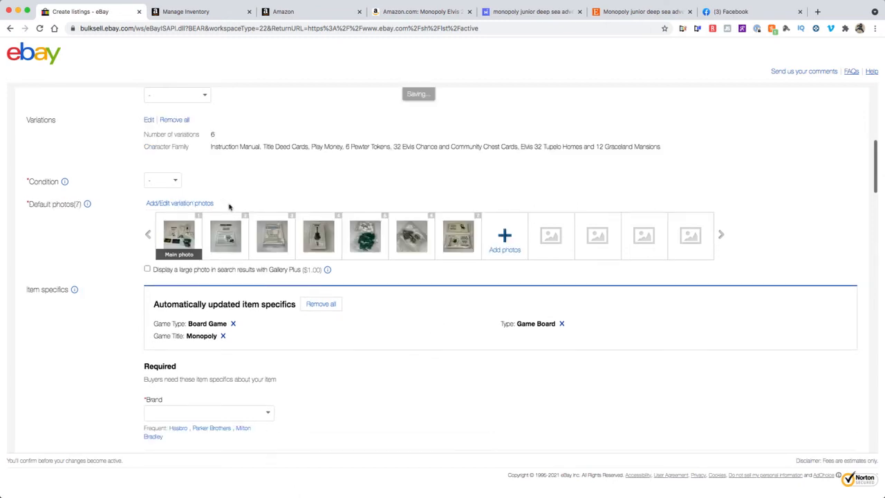
{"action": "left_click", "coordinate": [176, 182]}
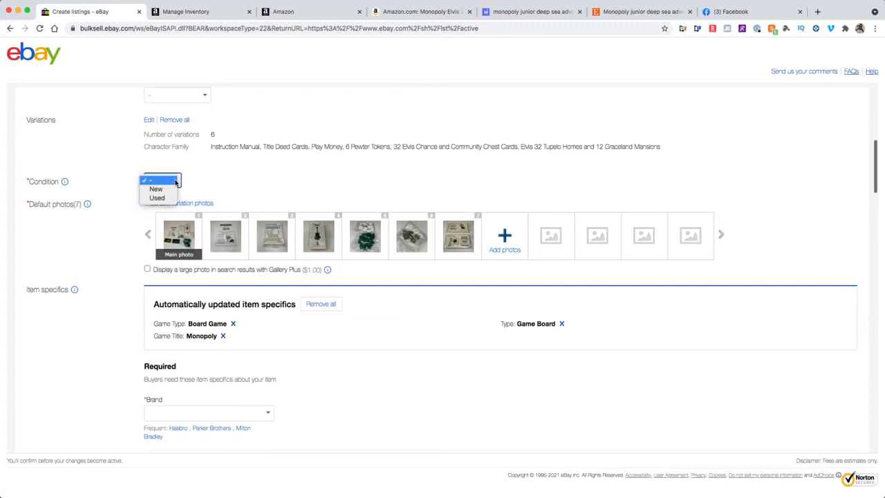
{"action": "left_click", "coordinate": [164, 191]}
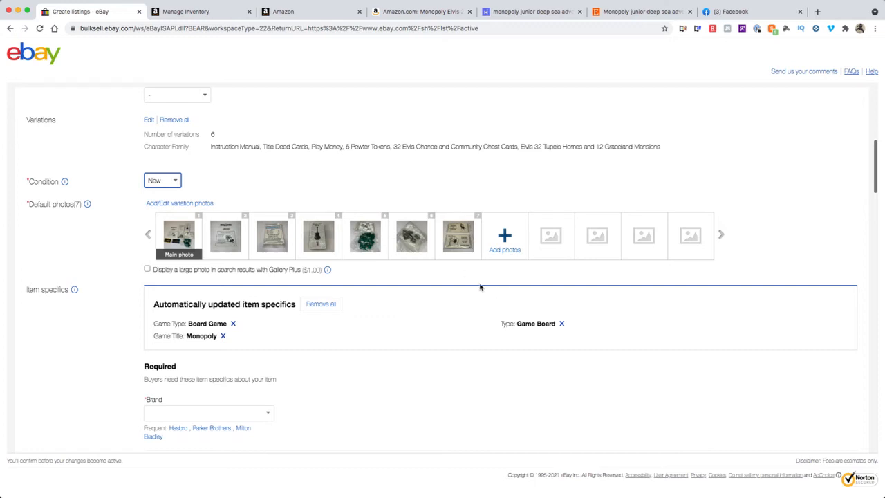
Set the required Brand item specific to Monopoly.
{"action": "scroll", "coordinate": [481, 287], "scroll_direction": "down", "scroll_amount": 5}
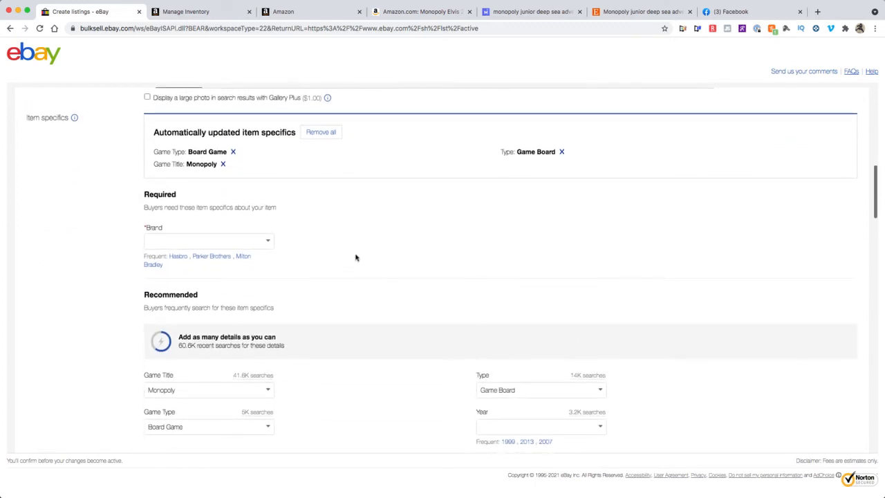
{"action": "left_click", "coordinate": [201, 241]}
{"action": "type", "text": "Monopoly"}
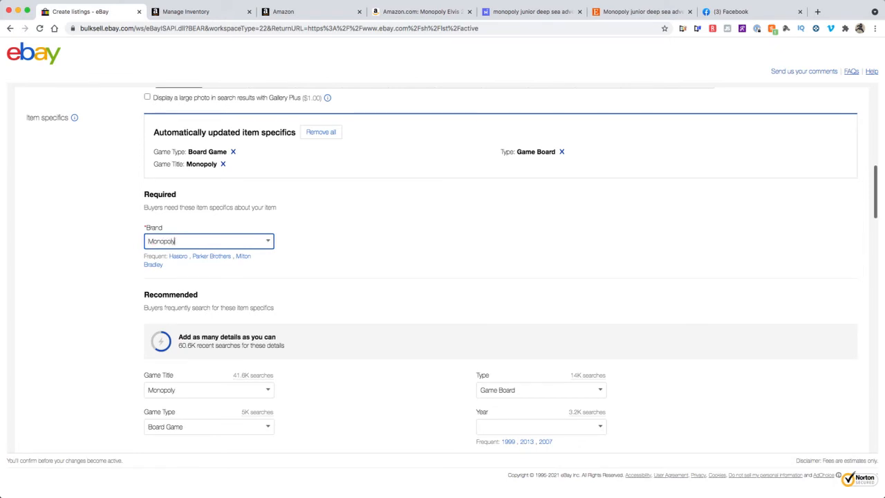
{"action": "key", "text": "Tab"}
Set the recommended Game Title item specific to Monopoly Elvis Collector's Edition.
{"action": "scroll", "coordinate": [471, 291], "scroll_direction": "down", "scroll_amount": 2}
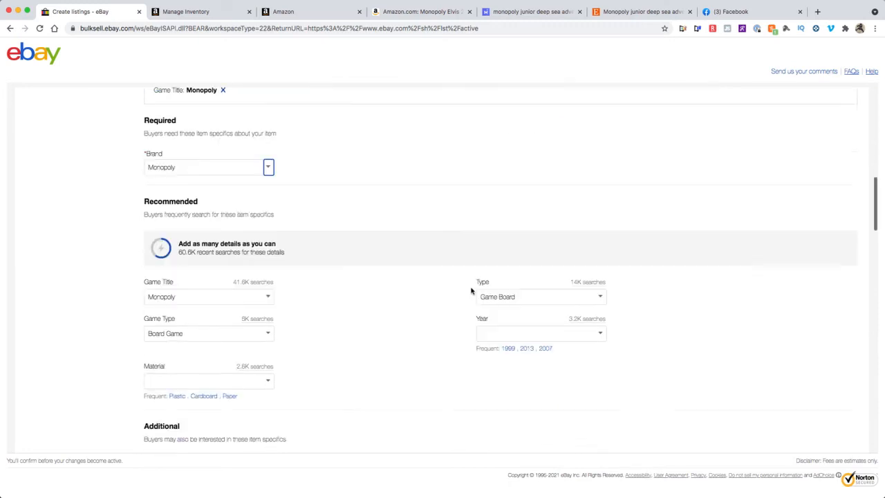
{"action": "scroll", "coordinate": [471, 291], "scroll_direction": "down", "scroll_amount": 1}
{"action": "left_click", "coordinate": [216, 263]}
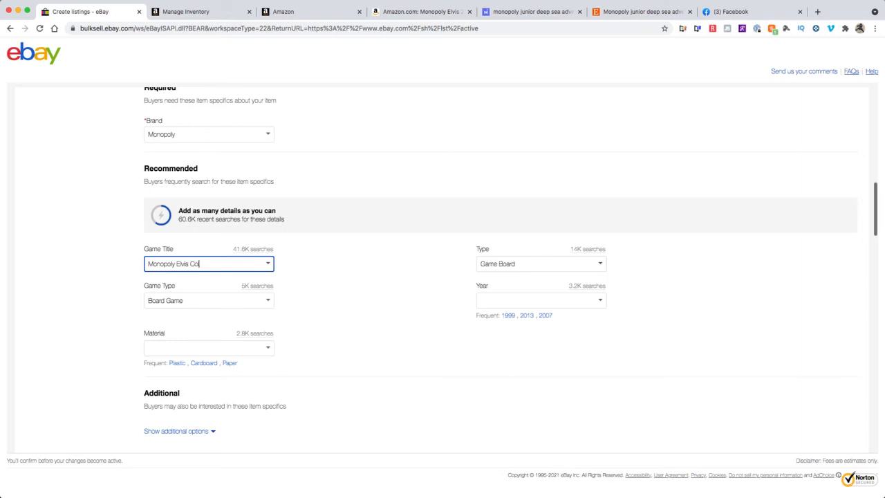
{"action": "type", "text": "Elvis Collector's Edition"}
{"action": "key", "text": "Tab"}
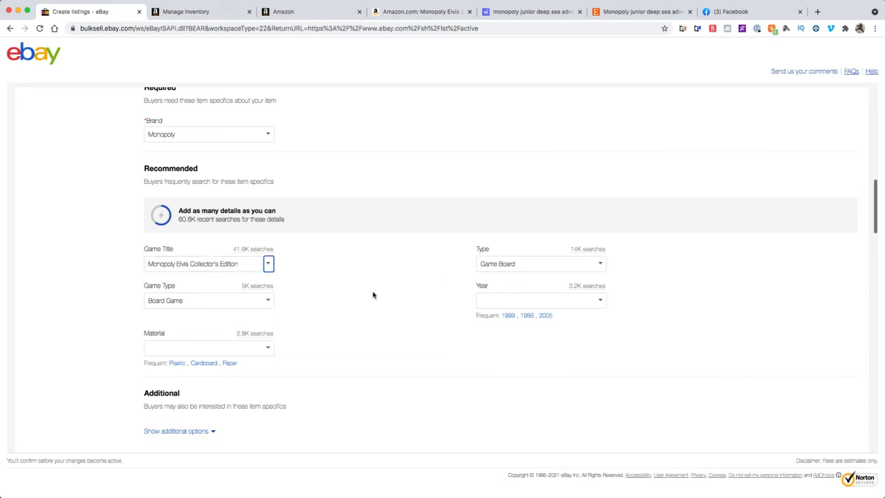
Look through the open Amazon product page and Seller Central listings for the Elvis Monopoly game's release year for the Year item specific.
{"action": "scroll", "coordinate": [378, 299], "scroll_direction": "down", "scroll_amount": 1}
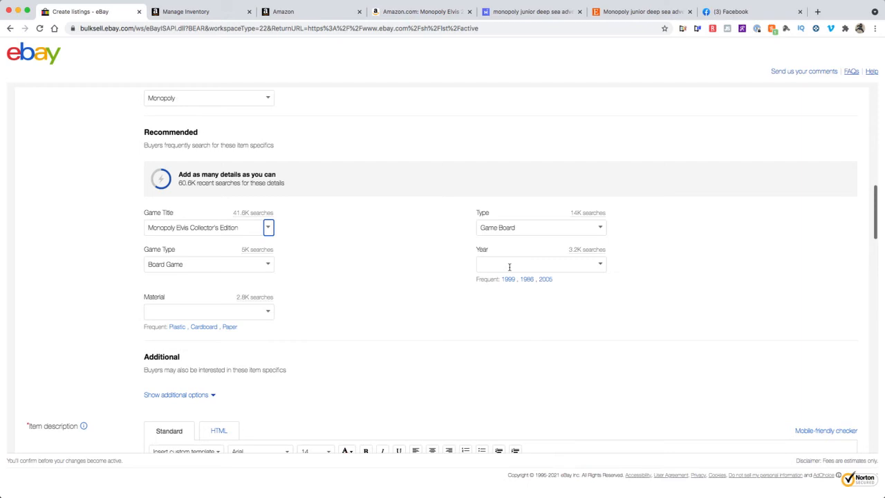
{"action": "left_click", "coordinate": [302, 14]}
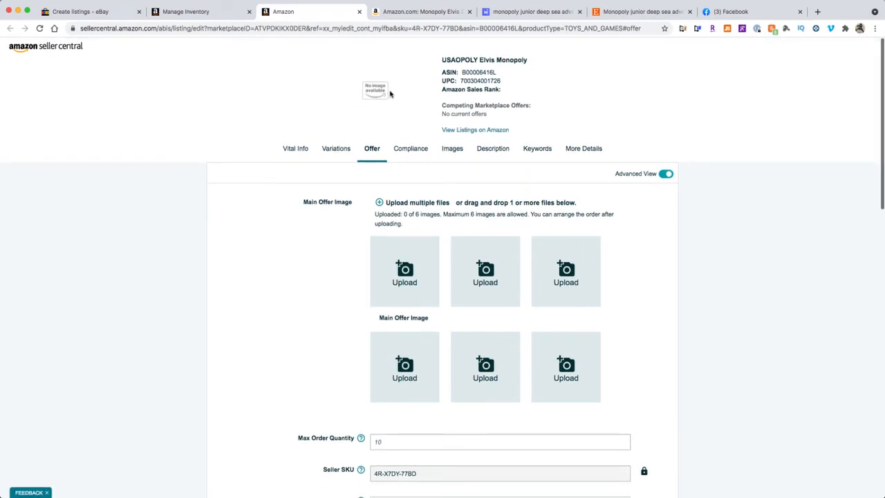
{"action": "left_click", "coordinate": [415, 14]}
{"action": "scroll", "coordinate": [433, 125], "scroll_direction": "up", "scroll_amount": 6}
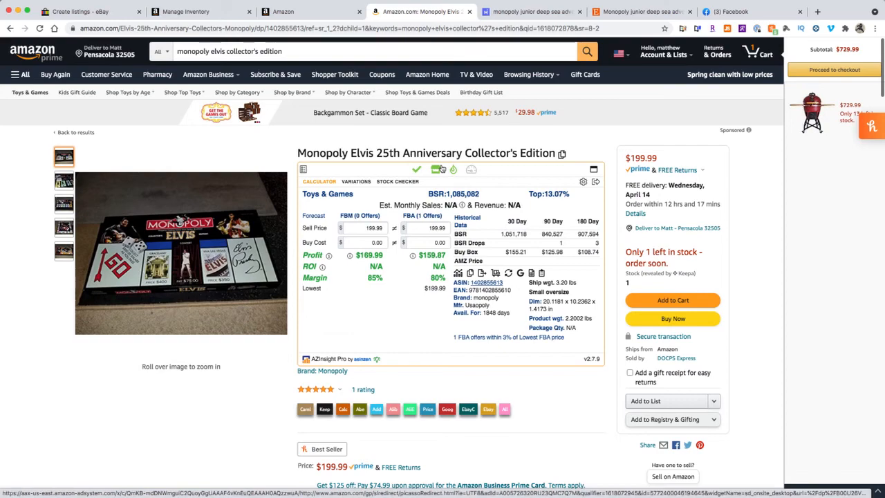
{"action": "scroll", "coordinate": [441, 170], "scroll_direction": "down", "scroll_amount": 3}
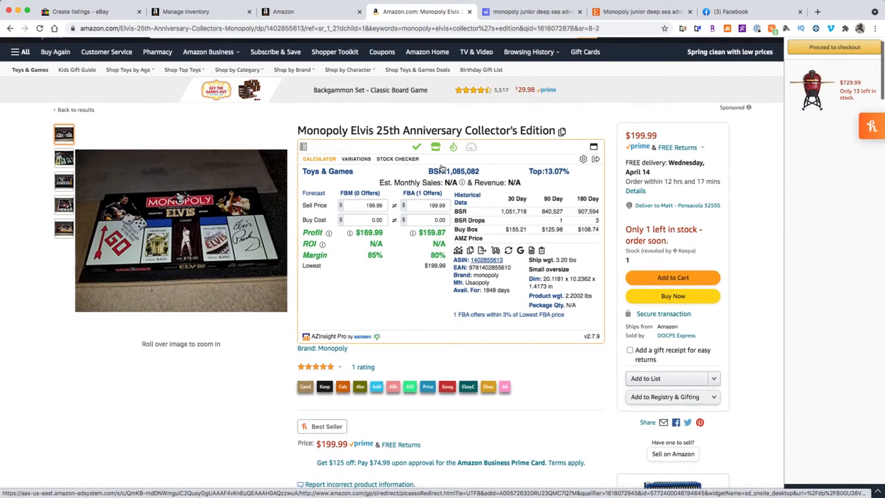
{"action": "scroll", "coordinate": [441, 169], "scroll_direction": "down", "scroll_amount": 10}
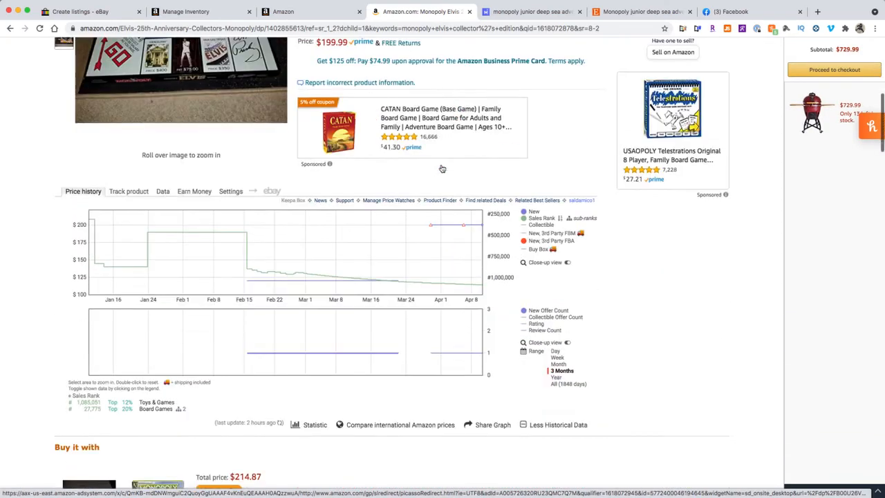
{"action": "scroll", "coordinate": [441, 169], "scroll_direction": "up", "scroll_amount": 13}
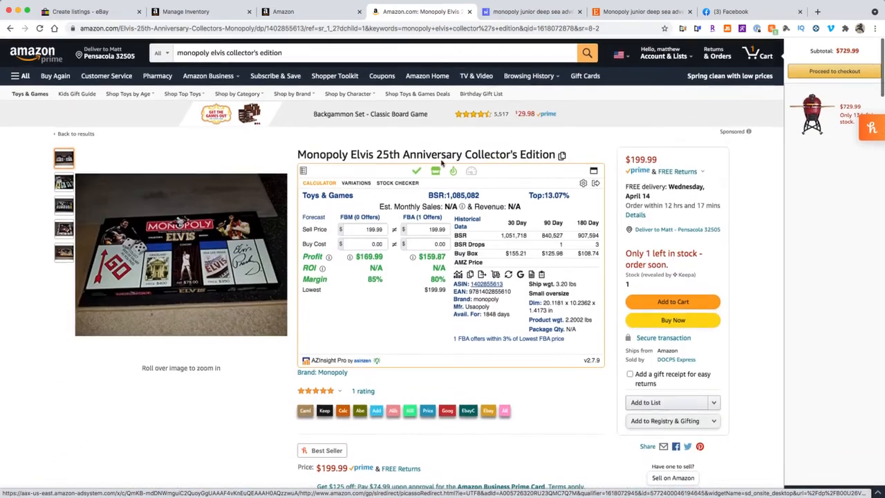
{"action": "left_click", "coordinate": [298, 12]}
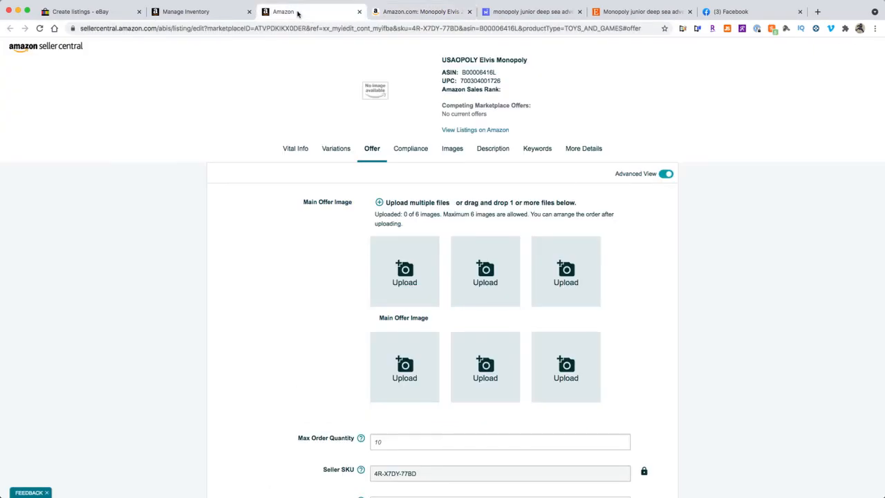
{"action": "left_click", "coordinate": [228, 13]}
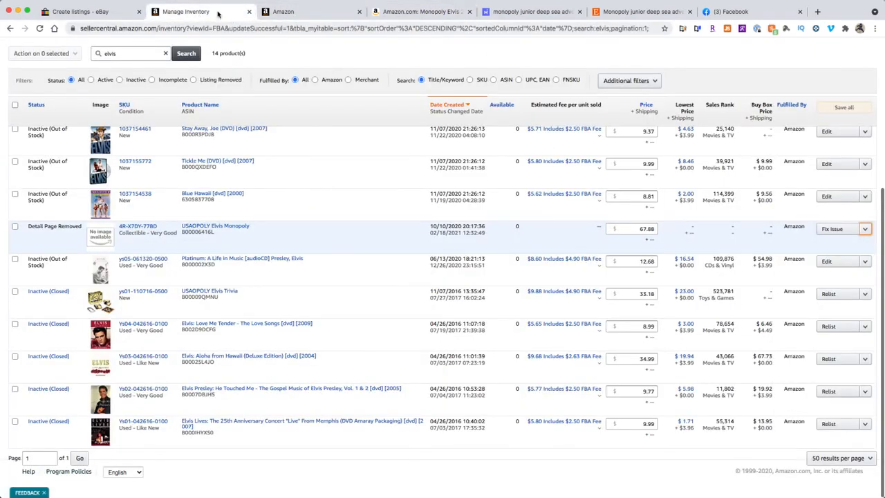
{"action": "left_click", "coordinate": [315, 12]}
{"action": "left_click", "coordinate": [57, 9]}
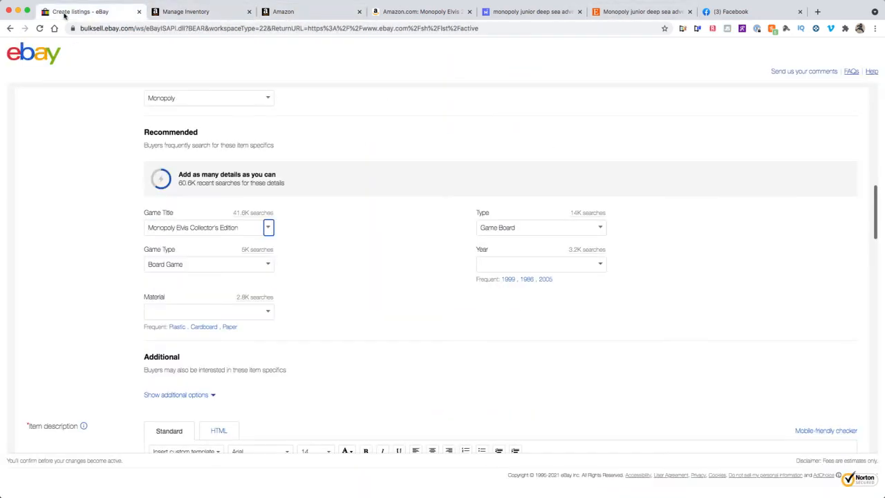
{"action": "left_click", "coordinate": [526, 267]}
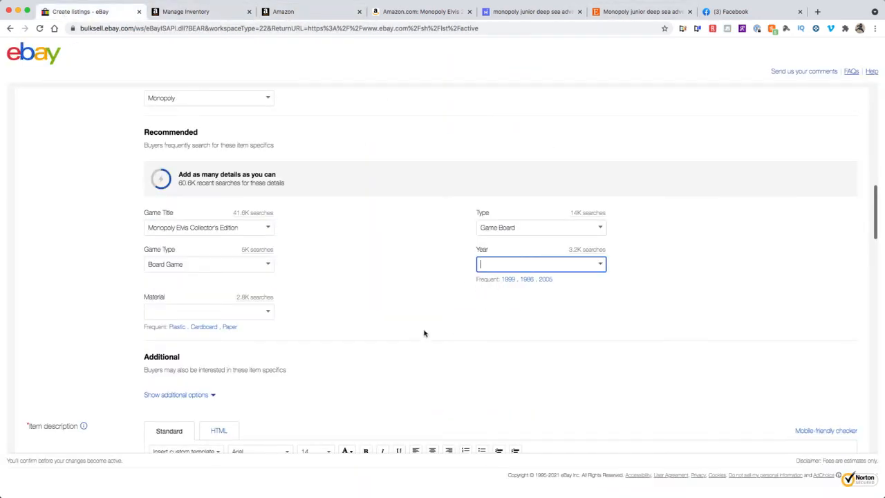
Start the item description with the line "This is for individual parts of the Elvis Monopoly Board Game".
{"action": "scroll", "coordinate": [340, 308], "scroll_direction": "down", "scroll_amount": 3}
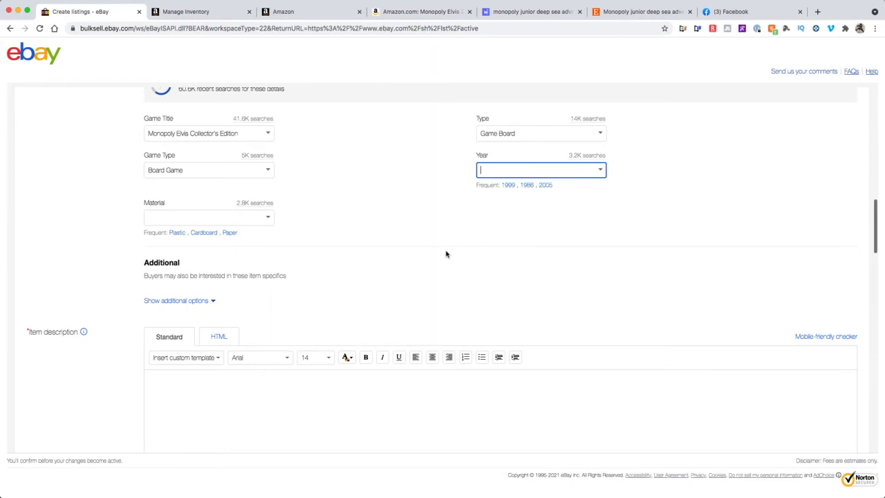
{"action": "scroll", "coordinate": [446, 254], "scroll_direction": "down", "scroll_amount": 6}
{"action": "left_click", "coordinate": [346, 230]}
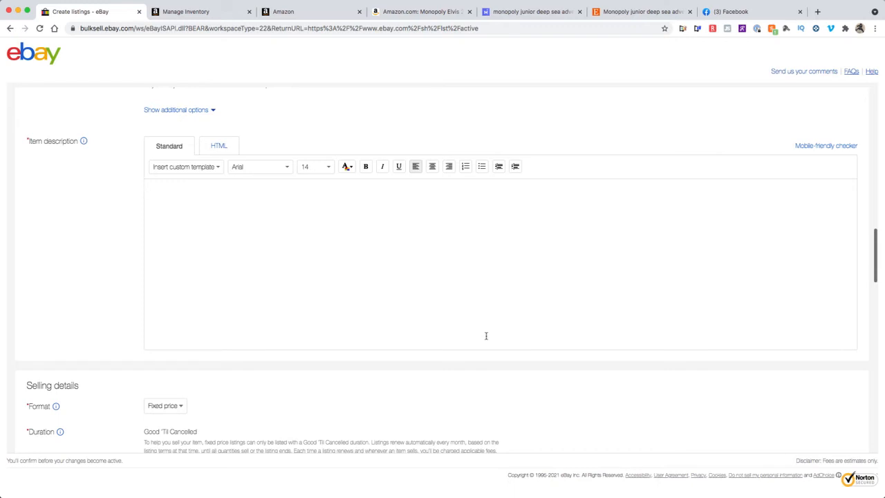
{"action": "type", "text": "This is a "}
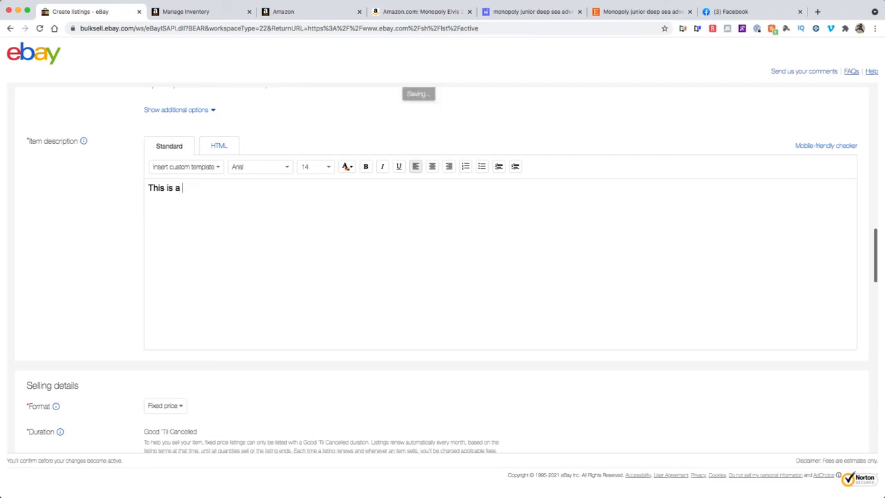
{"action": "key", "text": "BackSpace"}
{"action": "key", "text": "BackSpace"}
{"action": "type", "text": "for "}
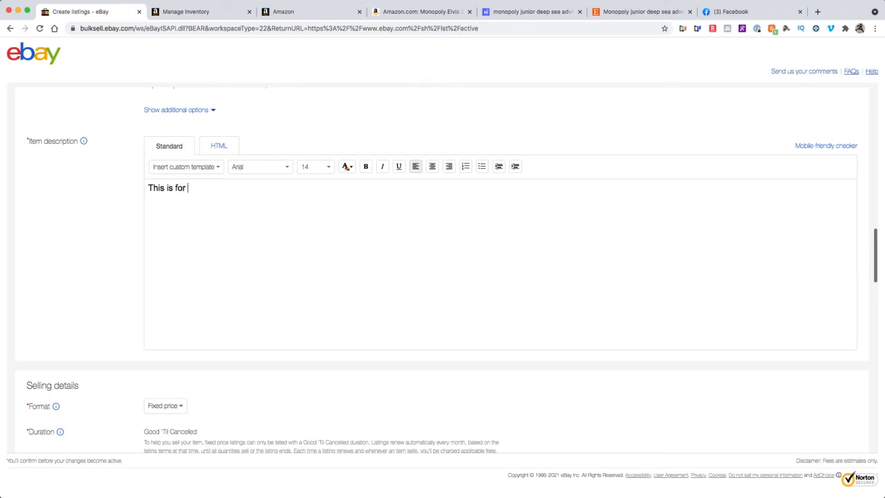
{"action": "type", "text": "individual parts of th"}
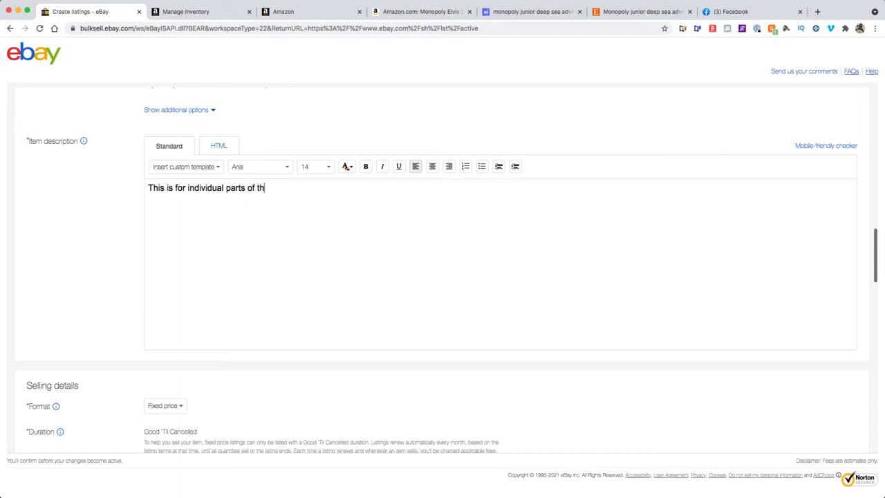
{"action": "type", "text": "e Elvis Monopoly Bo"}
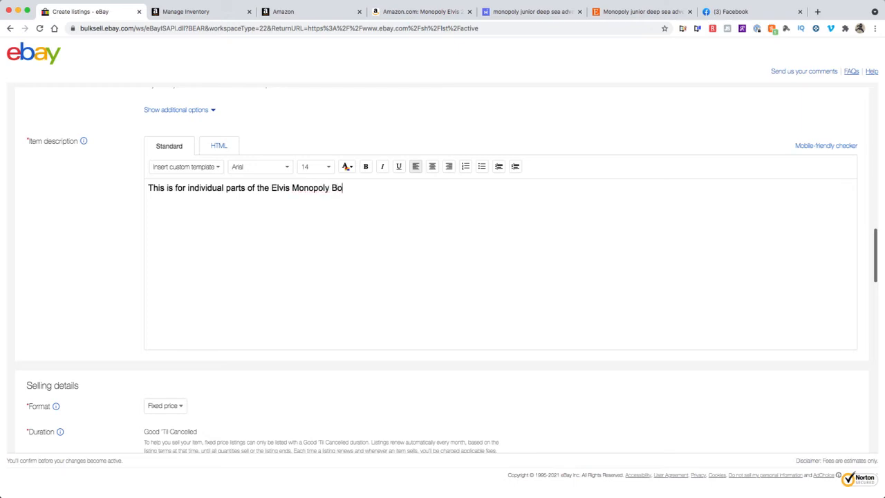
{"action": "type", "text": "ard Game"}
Review the listing's title, variations, photos and item specifics against the first line of the description.
{"action": "left_click_drag", "start_coordinate": [148, 188], "coordinate": [400, 186]}
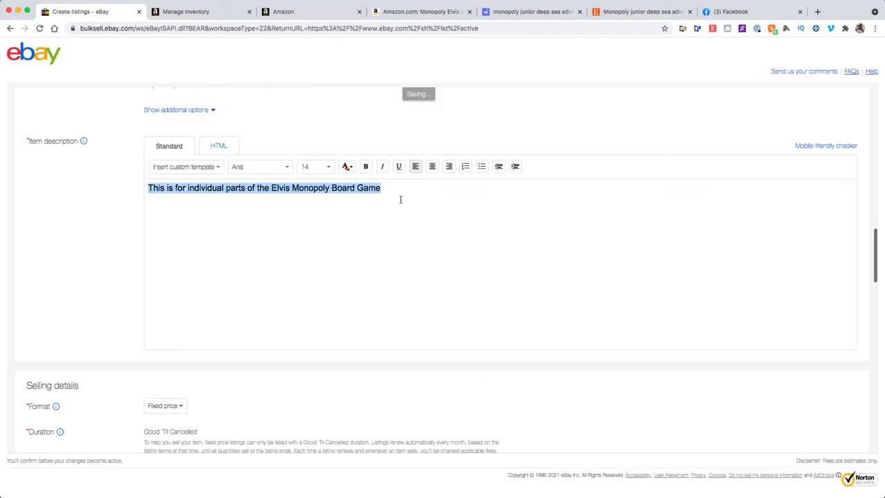
{"action": "scroll", "coordinate": [400, 200], "scroll_direction": "up", "scroll_amount": 20}
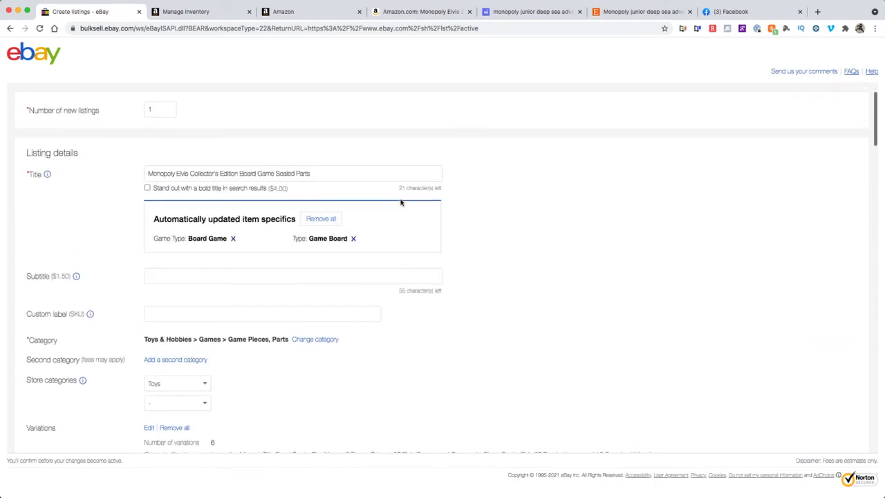
{"action": "scroll", "coordinate": [178, 201], "scroll_direction": "down", "scroll_amount": 5}
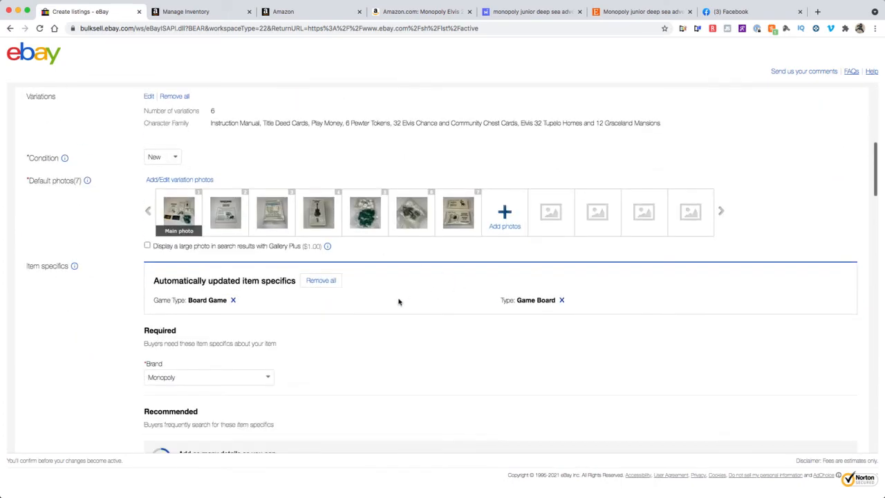
{"action": "scroll", "coordinate": [399, 302], "scroll_direction": "down", "scroll_amount": 4}
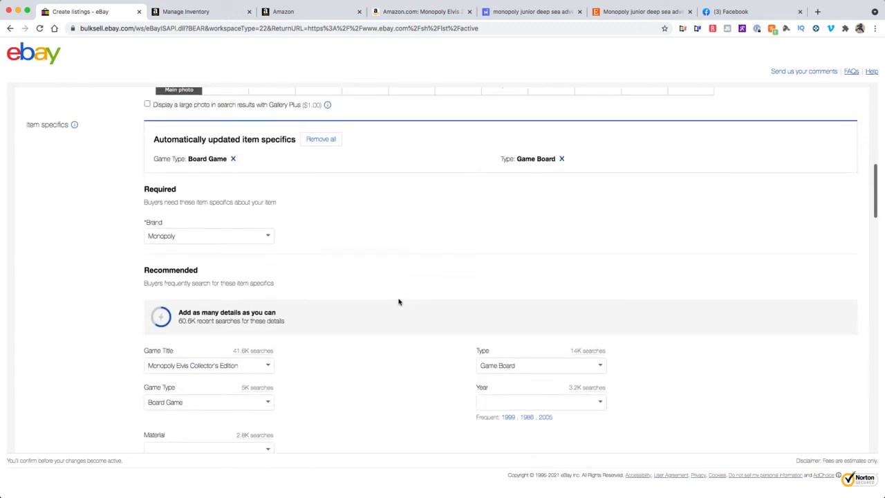
{"action": "scroll", "coordinate": [398, 302], "scroll_direction": "up", "scroll_amount": 2}
{"action": "scroll", "coordinate": [399, 301], "scroll_direction": "down", "scroll_amount": 4}
{"action": "scroll", "coordinate": [398, 302], "scroll_direction": "down", "scroll_amount": 2}
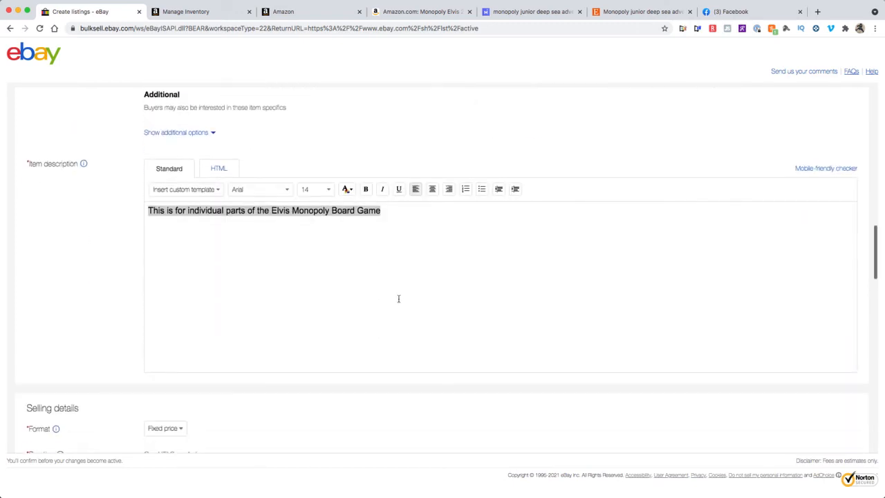
Add a second description line reading "You will be receiving one of the following items chosen from the menu above".
{"action": "left_click", "coordinate": [156, 227]}
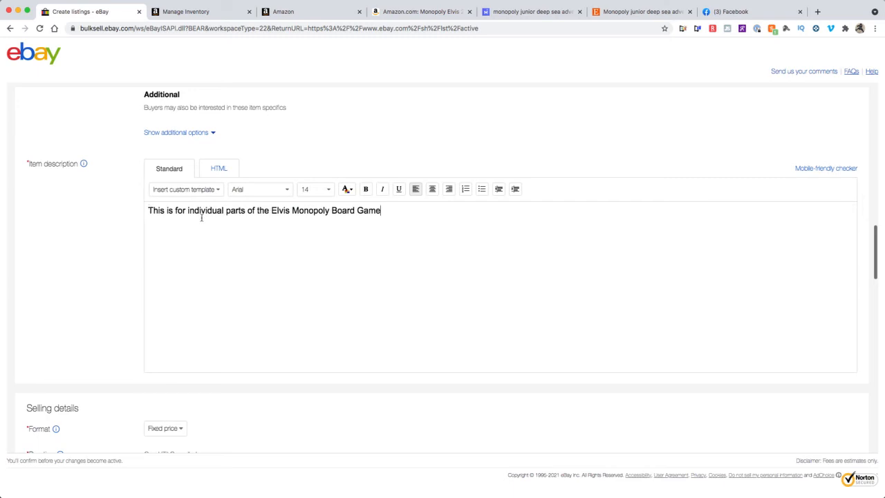
{"action": "key", "text": "Return"}
{"action": "type", "text": "You will be r"}
{"action": "type", "text": "eceiving"}
{"action": "type", "text": " one of the"}
{"action": "type", "text": " fold"}
{"action": "key", "text": "BackSpace"}
{"action": "key", "text": "BackSpace"}
{"action": "type", "text": "llowing items "}
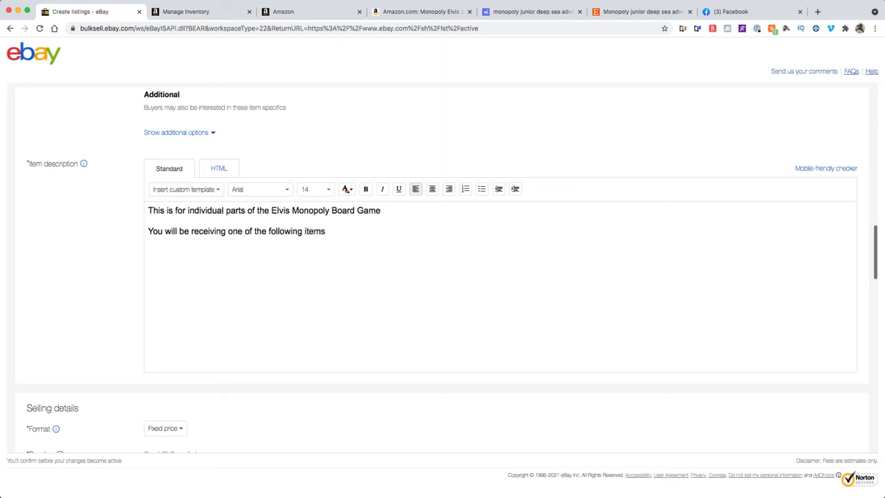
{"action": "type", "text": "chosedn from the menu asbd"}
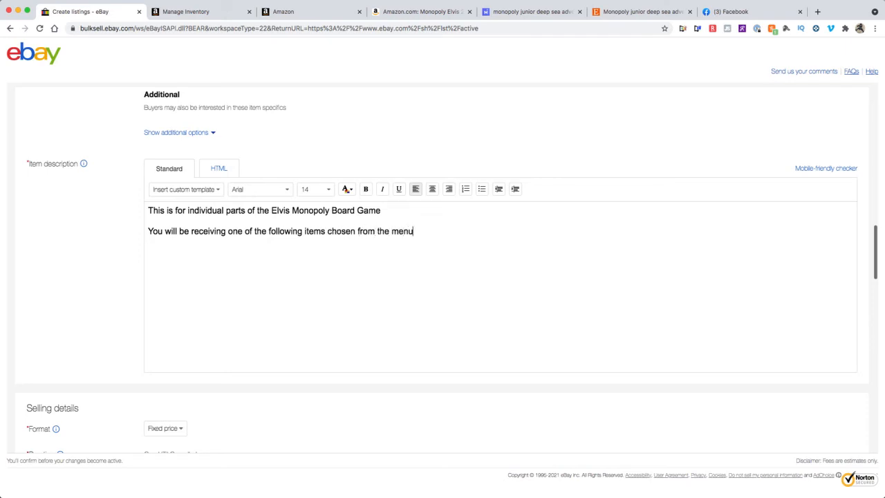
{"action": "key", "text": "BackSpace"}
{"action": "key", "text": "BackSpace"}
{"action": "key", "text": "BackSpace"}
{"action": "type", "text": "bove"}
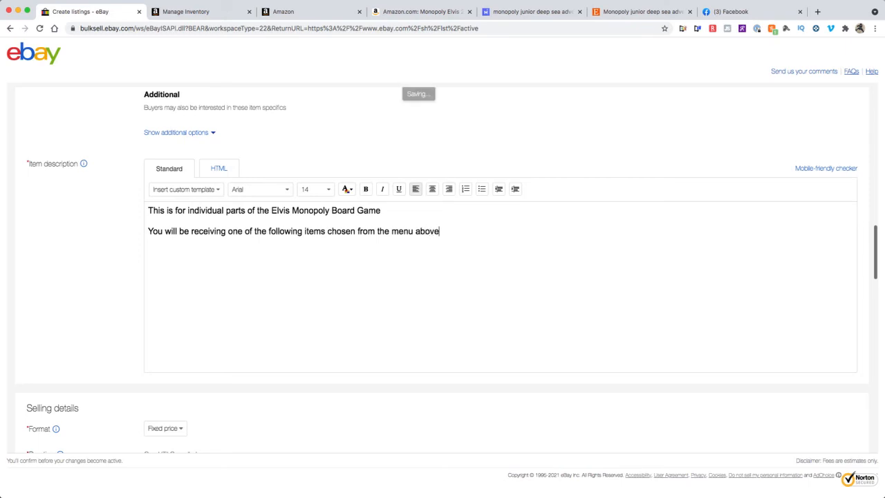
Add a third description line reading "All parts are new and factory sealed".
{"action": "key", "text": "Return"}
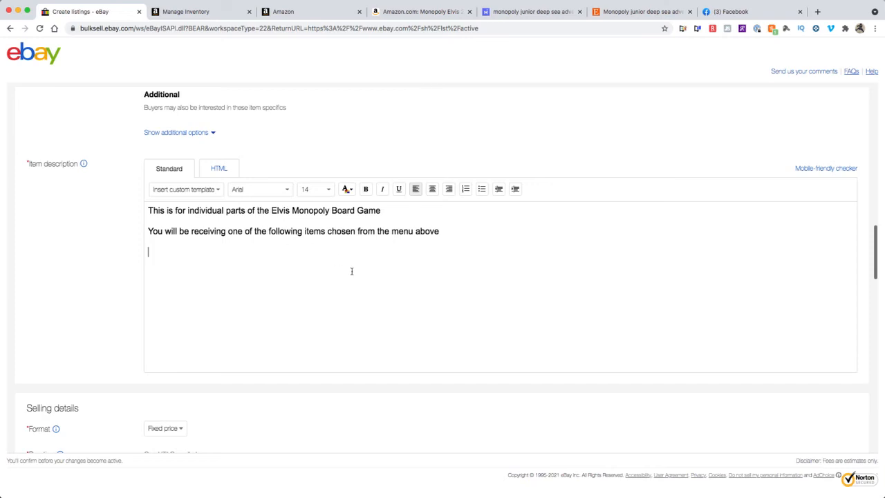
{"action": "type", "text": "Are"}
{"action": "key", "text": "BackSpace"}
{"action": "type", "text": "l parts are new and"}
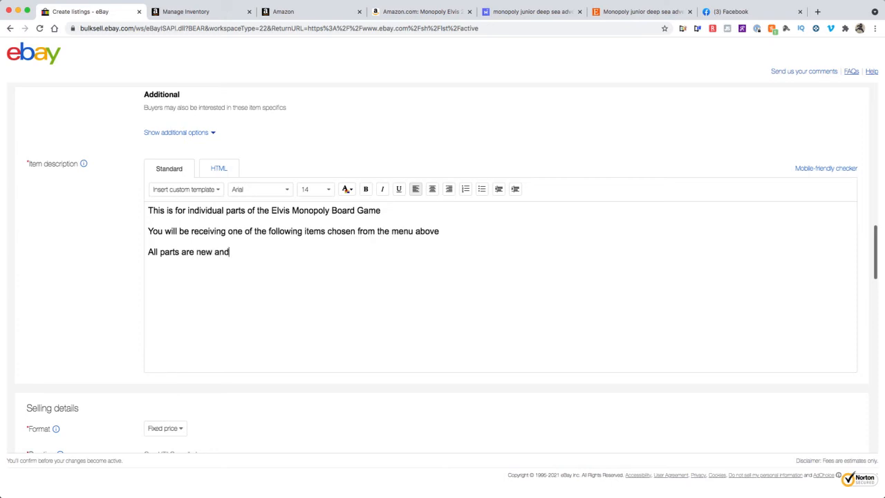
{"action": "type", "text": " factory sealed"}
{"action": "key", "text": "Return"}
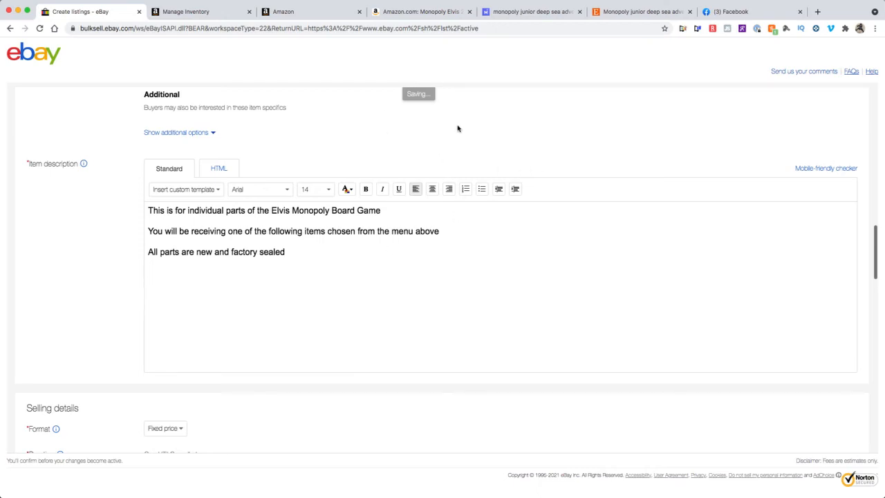
Copy "Monopoly Elvis Collector's Edition" from the listing title and paste it as the fourth description line.
{"action": "scroll", "coordinate": [475, 179], "scroll_direction": "up", "scroll_amount": 3}
{"action": "scroll", "coordinate": [475, 179], "scroll_direction": "up", "scroll_amount": 7}
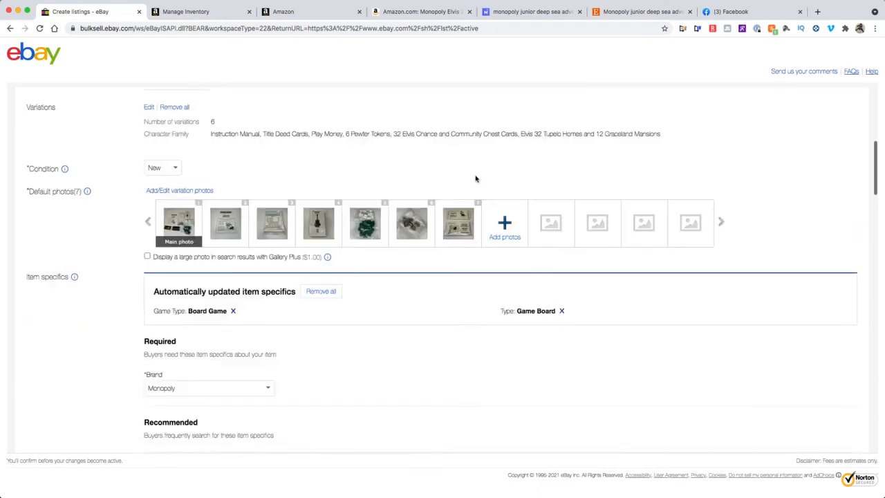
{"action": "scroll", "coordinate": [476, 179], "scroll_direction": "down", "scroll_amount": 10}
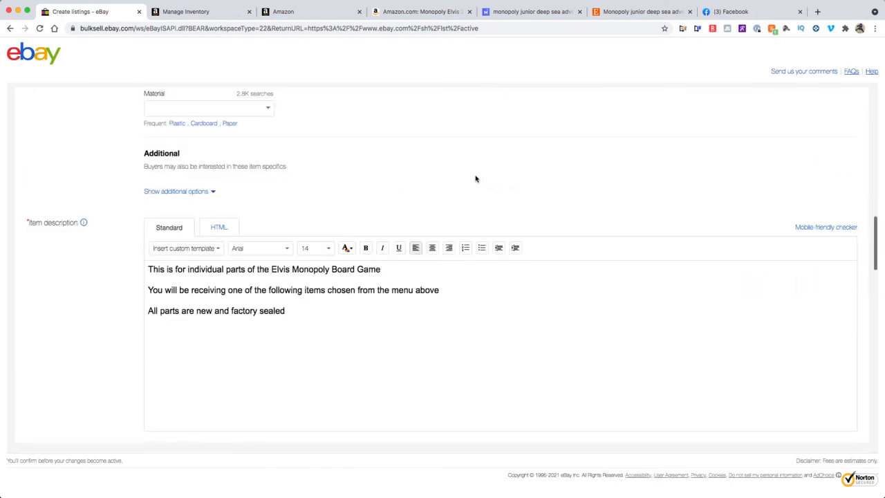
{"action": "left_click", "coordinate": [149, 332]}
{"action": "scroll", "coordinate": [475, 269], "scroll_direction": "up", "scroll_amount": 15}
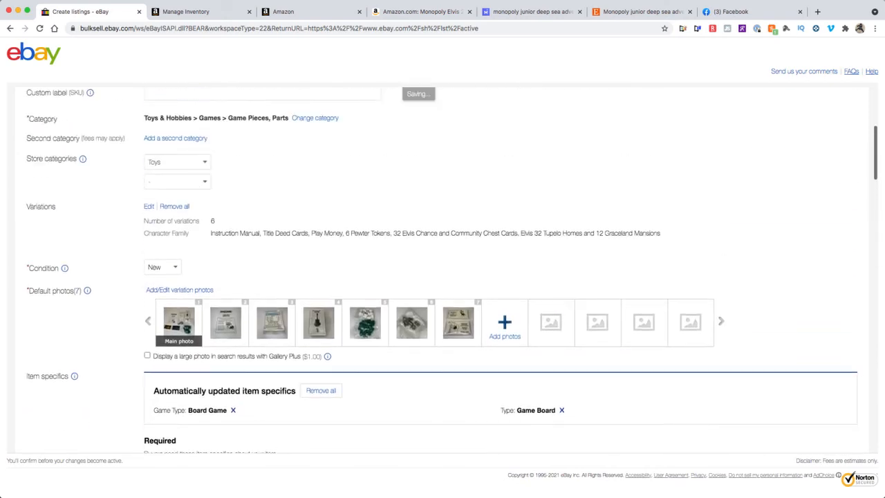
{"action": "scroll", "coordinate": [468, 173], "scroll_direction": "up", "scroll_amount": 4}
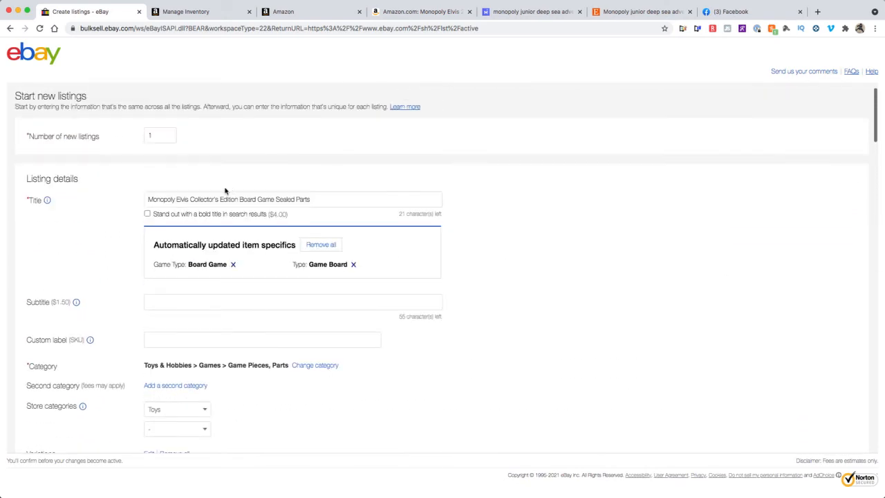
{"action": "left_click_drag", "start_coordinate": [149, 199], "coordinate": [239, 199]}
{"action": "key", "text": "super+c"}
{"action": "scroll", "coordinate": [347, 269], "scroll_direction": "down", "scroll_amount": 8}
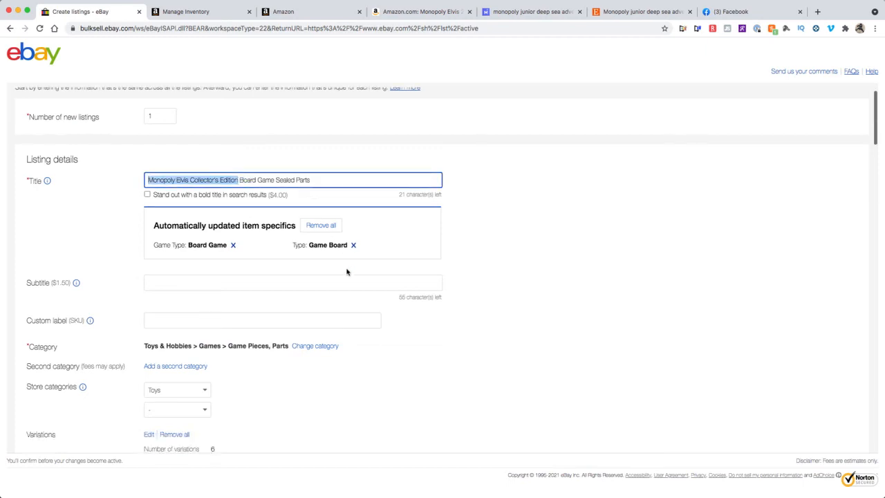
{"action": "scroll", "coordinate": [347, 271], "scroll_direction": "down", "scroll_amount": 2}
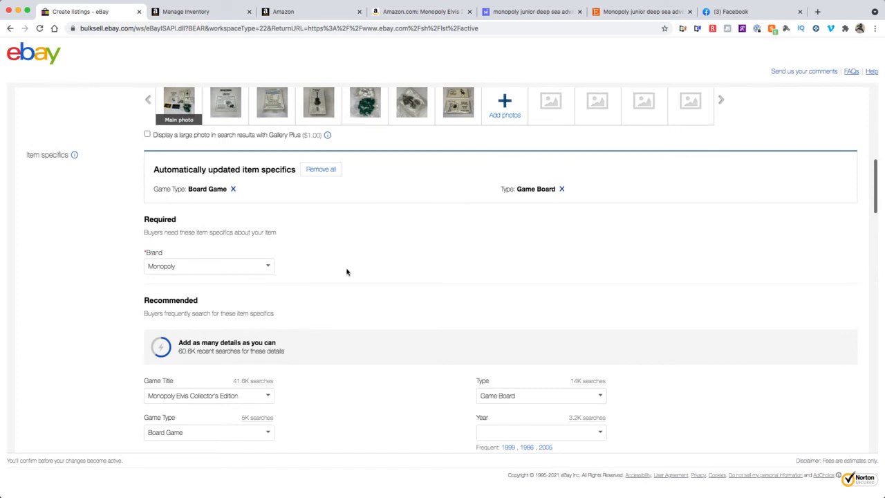
{"action": "scroll", "coordinate": [403, 336], "scroll_direction": "down", "scroll_amount": 9}
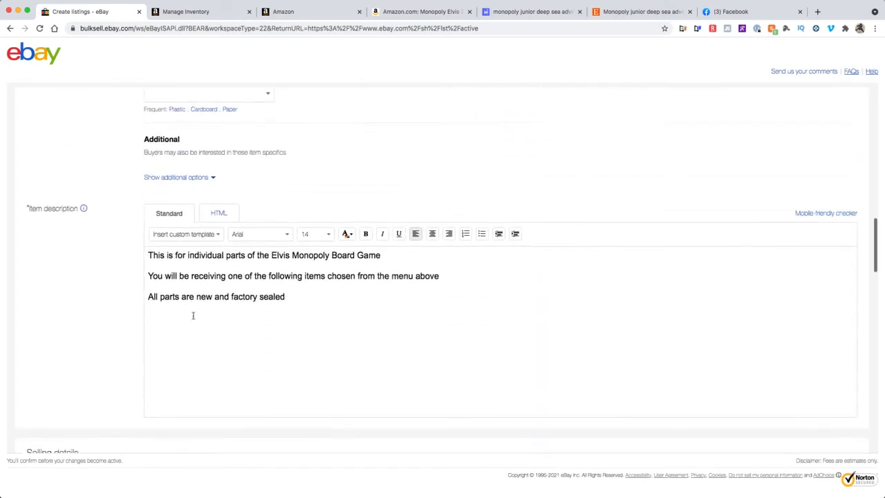
{"action": "key", "text": "super+v"}
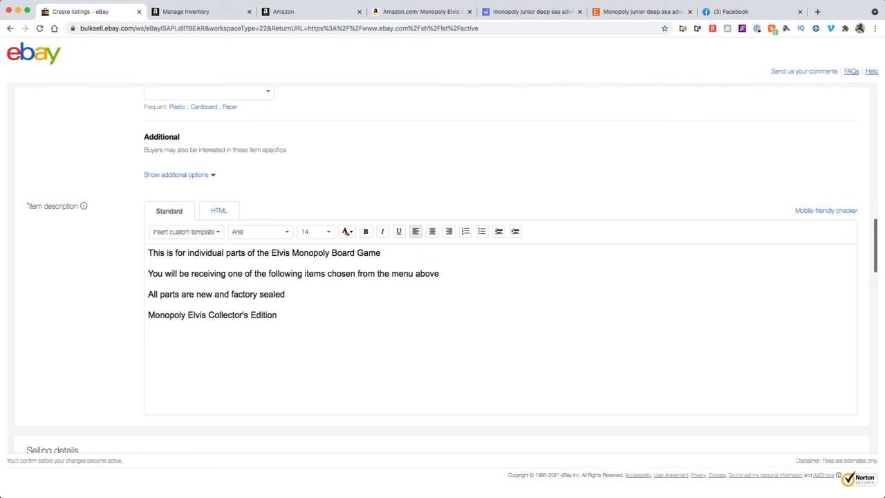
Complete the fourth description line with "Instruction Booklet (Has dirt spot on front)".
{"action": "type", "text": "Instur"}
{"action": "key", "text": "BackSpace"}
{"action": "type", "text": "ruction Booklet"}
{"action": "type", "text": "("}
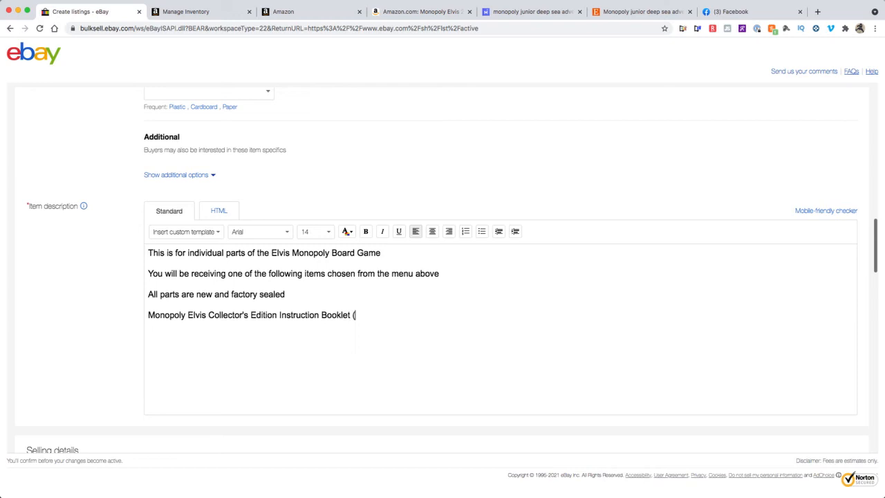
{"action": "type", "text": "Has dirt spot on front"}
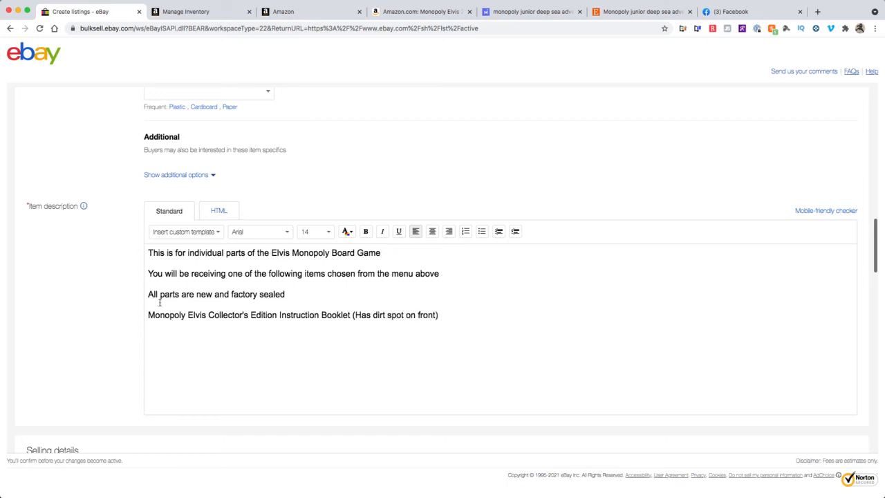
Add a description line reading "Monopoly Elvis Collector's Edition Title Deed Cards" below the Instruction Booklet line.
{"action": "left_click", "coordinate": [207, 296]}
{"action": "key", "text": "Return"}
{"action": "scroll", "coordinate": [425, 344], "scroll_direction": "up", "scroll_amount": 15}
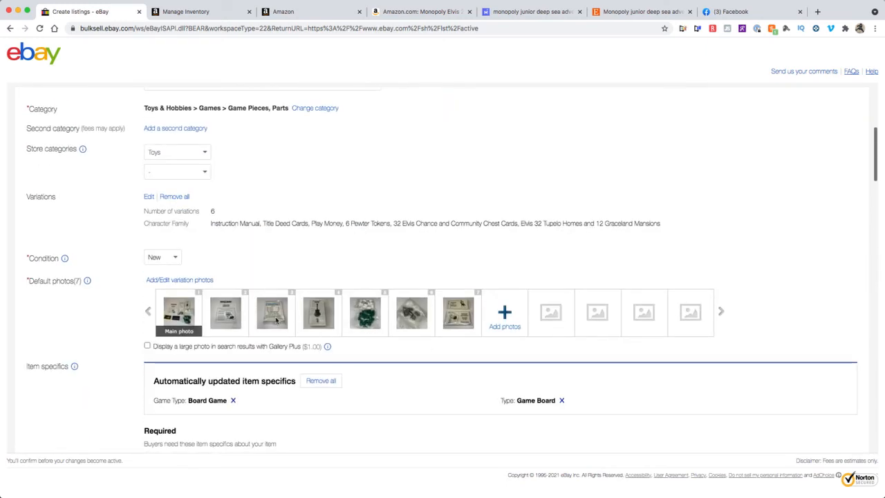
{"action": "scroll", "coordinate": [276, 320], "scroll_direction": "down", "scroll_amount": 10}
{"action": "scroll", "coordinate": [275, 320], "scroll_direction": "down", "scroll_amount": 5}
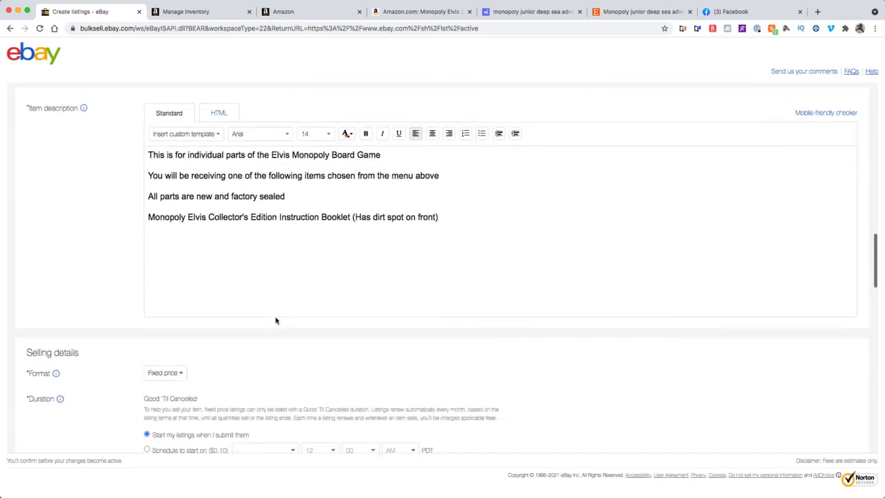
{"action": "left_click", "coordinate": [232, 240]}
{"action": "key", "text": "super+v"}
{"action": "type", "text": "Title Deed Cards"}
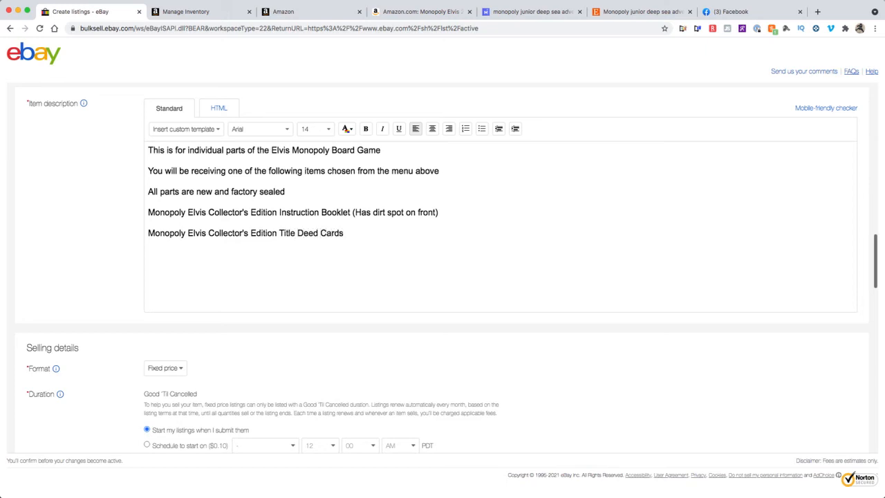
Append "New and Sealed" to the Title Deed Cards line.
{"action": "type", "text": " New and Sela"}
{"action": "type", "text": "ed"}
{"action": "key", "text": "BackSpace"}
{"action": "key", "text": "BackSpace"}
{"action": "key", "text": "BackSpace"}
{"action": "key", "text": "BackSpace"}
{"action": "type", "text": "aled"}
Add a description line reading "Monopoly Elvis Collector's Edition Play Money", taking the part name from the listing's variations.
{"action": "key", "text": "Return"}
{"action": "key", "text": "ctrl+v"}
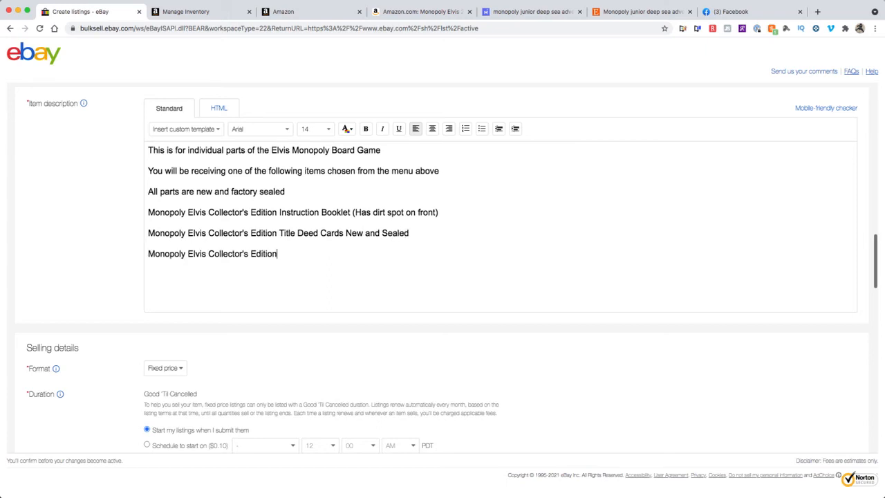
{"action": "scroll", "coordinate": [236, 239], "scroll_direction": "up", "scroll_amount": 10}
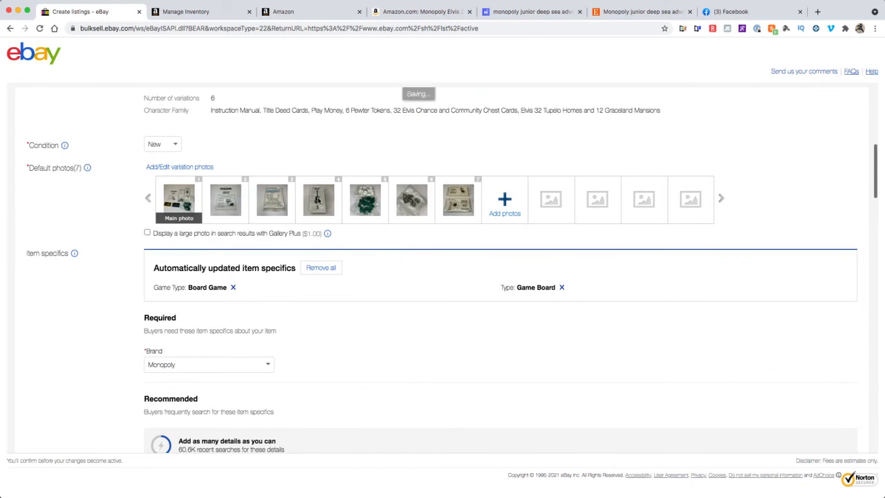
{"action": "scroll", "coordinate": [318, 200], "scroll_direction": "down", "scroll_amount": 10}
{"action": "scroll", "coordinate": [318, 200], "scroll_direction": "up", "scroll_amount": 10}
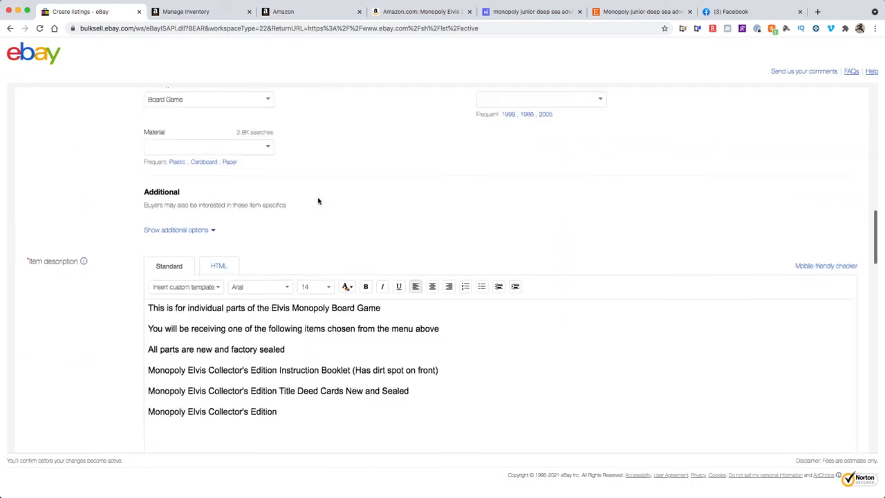
{"action": "scroll", "coordinate": [318, 200], "scroll_direction": "up", "scroll_amount": 2}
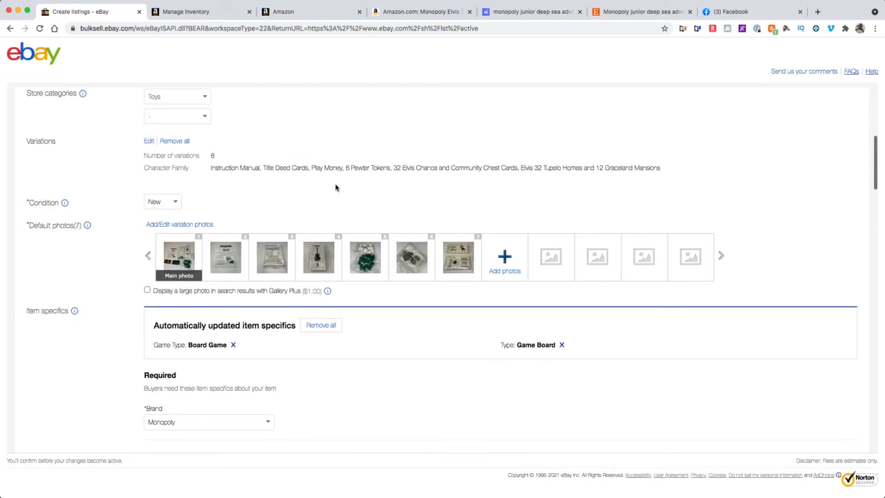
{"action": "scroll", "coordinate": [337, 194], "scroll_direction": "down", "scroll_amount": 8}
{"action": "scroll", "coordinate": [337, 194], "scroll_direction": "down", "scroll_amount": 5}
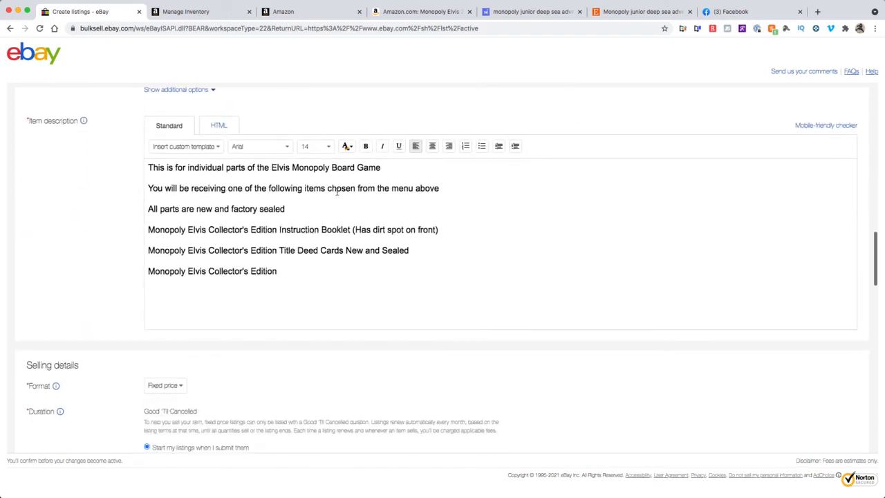
{"action": "left_click", "coordinate": [311, 269]}
{"action": "type", "text": "Playn Mo"}
{"action": "key", "text": "BackSpace"}
{"action": "key", "text": "BackSpace"}
{"action": "key", "text": "BackSpace"}
{"action": "key", "text": "BackSpace"}
{"action": "type", "text": "Money"}
Finish the Play Money line with "New and Sealed", replacing the duplicated edition name pasted after it.
{"action": "key", "text": "super+v"}
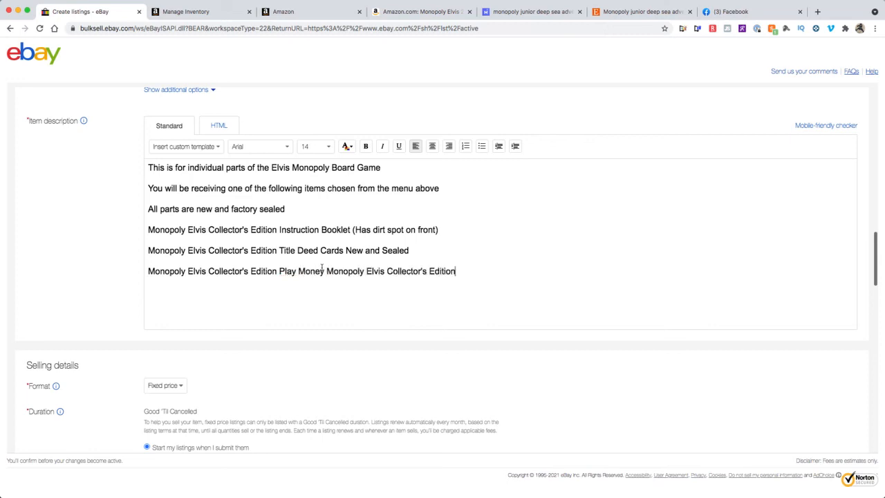
{"action": "left_click_drag", "start_coordinate": [326, 270], "coordinate": [493, 266]}
{"action": "key", "text": "super+c"}
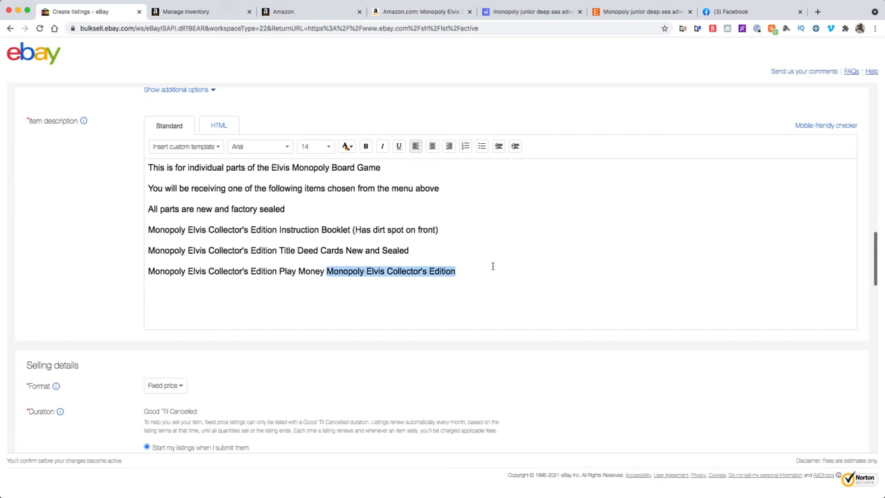
{"action": "type", "text": "New and Sealed"}
Check the variations and photos for the next part and add a description line reading "Monopoly Elvis Collector's Edition Houses and Hotels Dice".
{"action": "key", "text": "super+v"}
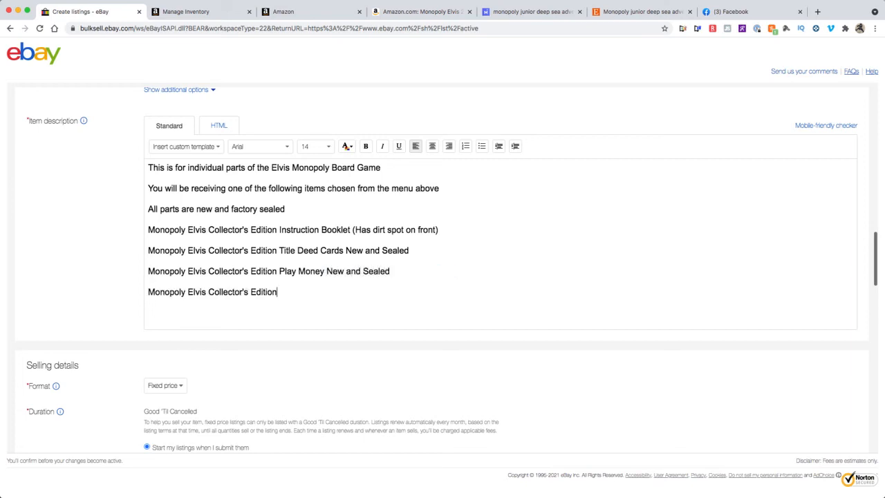
{"action": "scroll", "coordinate": [551, 150], "scroll_direction": "up", "scroll_amount": 10}
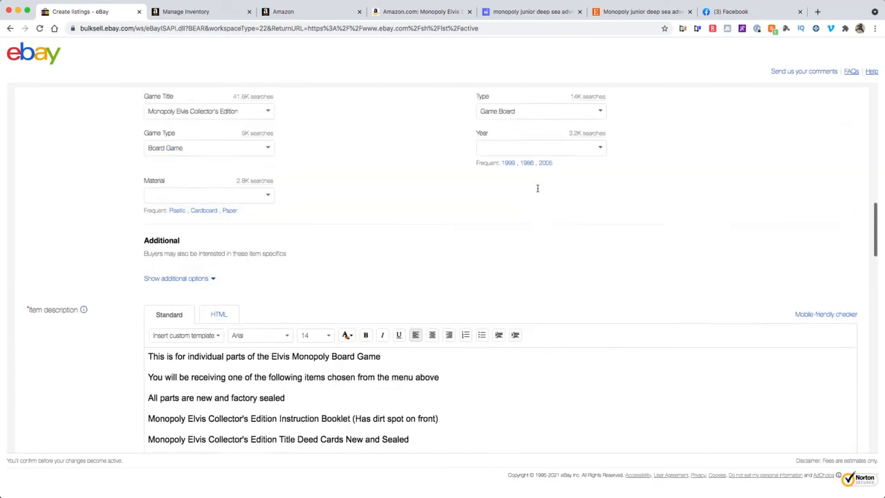
{"action": "scroll", "coordinate": [537, 191], "scroll_direction": "up", "scroll_amount": 6}
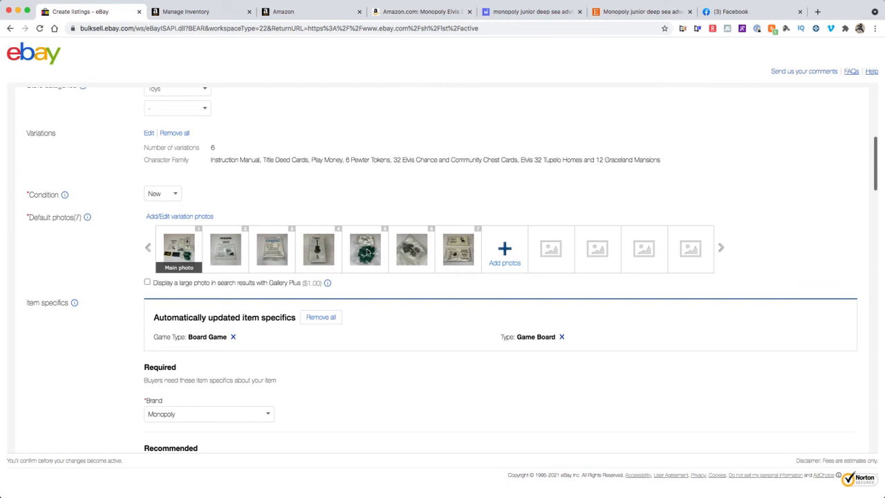
{"action": "scroll", "coordinate": [367, 252], "scroll_direction": "down", "scroll_amount": 15}
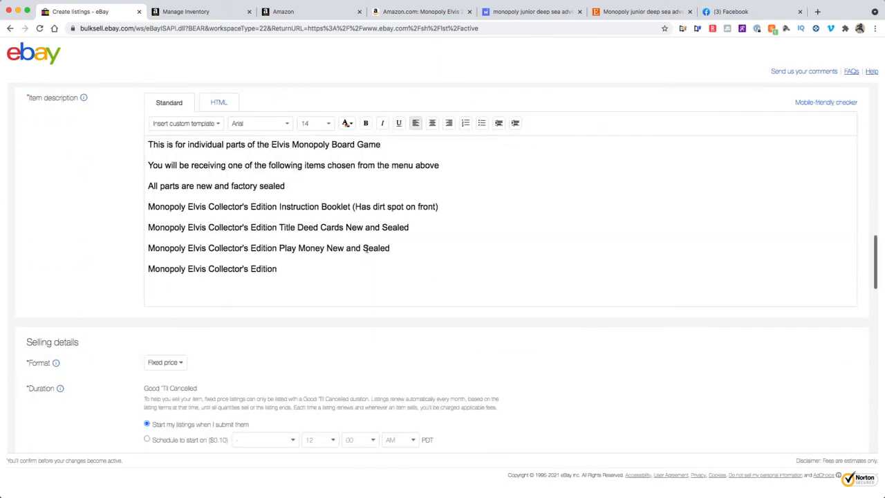
{"action": "scroll", "coordinate": [428, 263], "scroll_direction": "up", "scroll_amount": 15}
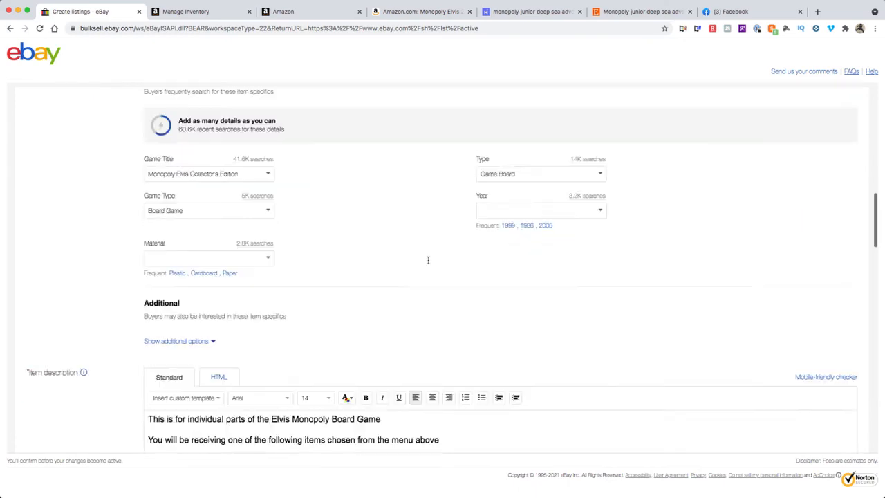
{"action": "scroll", "coordinate": [428, 263], "scroll_direction": "up", "scroll_amount": 2}
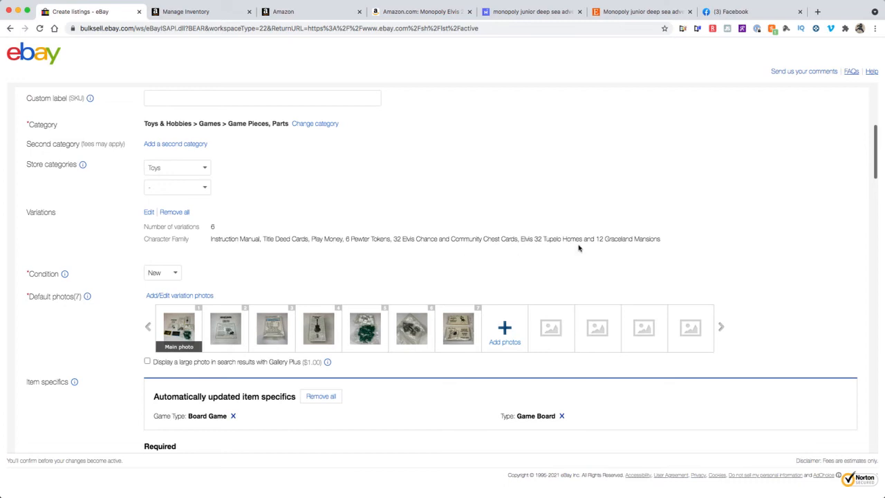
{"action": "scroll", "coordinate": [580, 248], "scroll_direction": "down", "scroll_amount": 10}
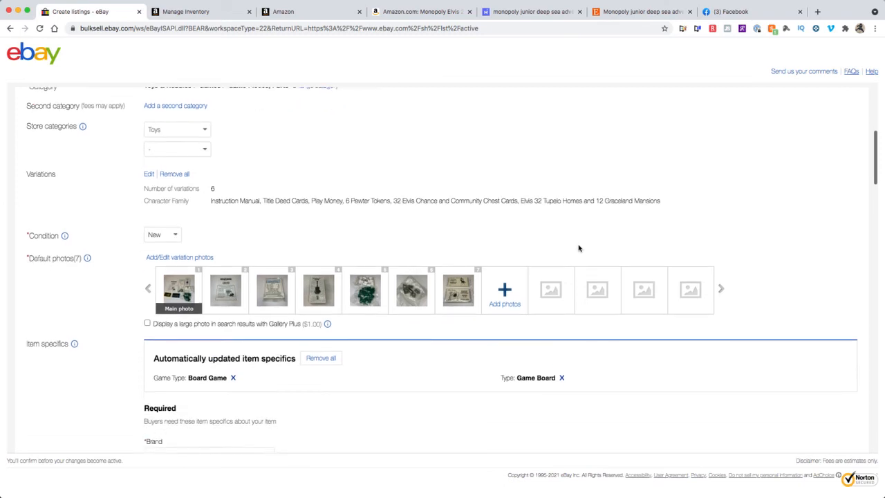
{"action": "scroll", "coordinate": [579, 248], "scroll_direction": "down", "scroll_amount": 3}
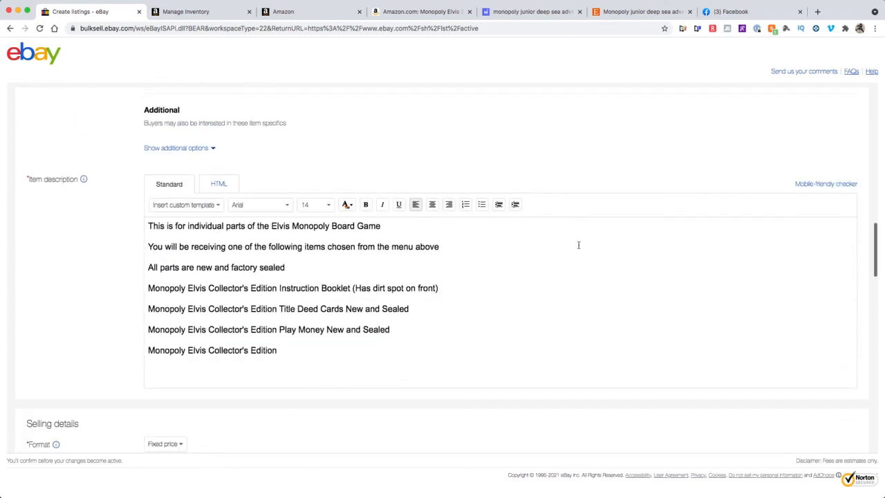
{"action": "type", "text": "Houses and Hotels d"}
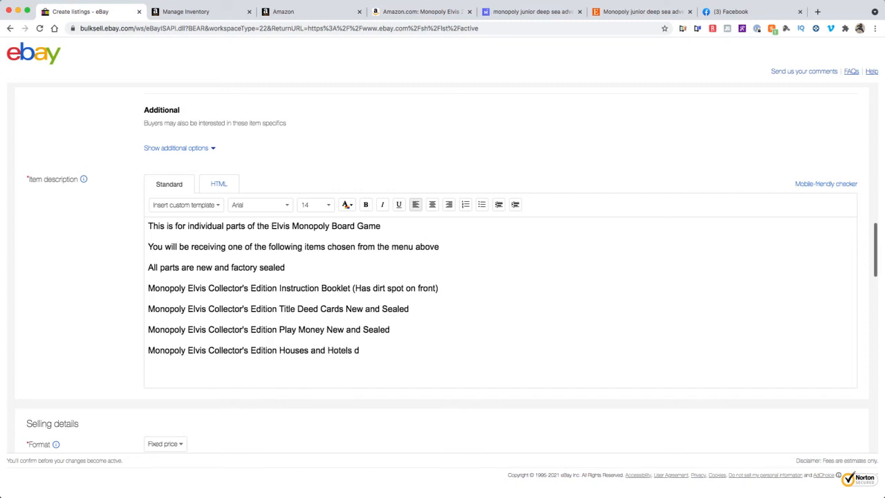
{"action": "key", "text": "BackSpace"}
{"action": "type", "text": "Dide"}
{"action": "left_click_drag", "start_coordinate": [405, 351], "coordinate": [121, 345]}
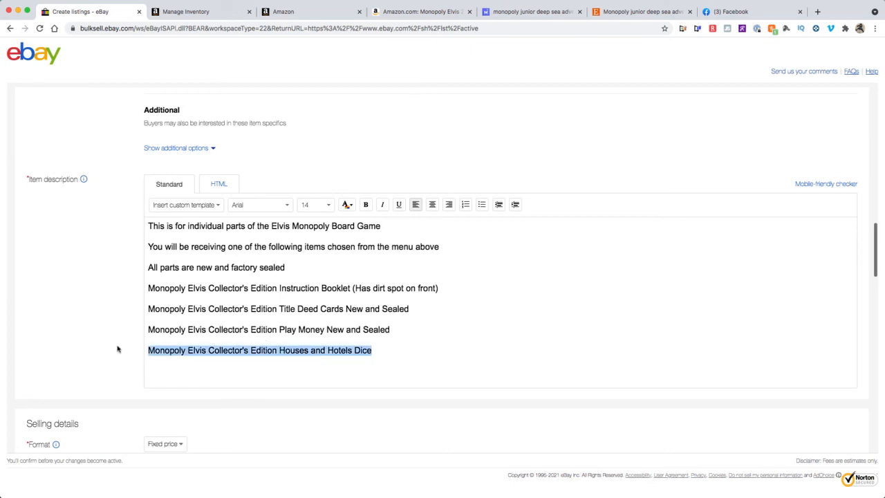
{"action": "left_click", "coordinate": [442, 347]}
Check the variations and photos for the next part and start a new description line with "Monopoly Elvis Collector's Edition".
{"action": "scroll", "coordinate": [443, 348], "scroll_direction": "down", "scroll_amount": 3}
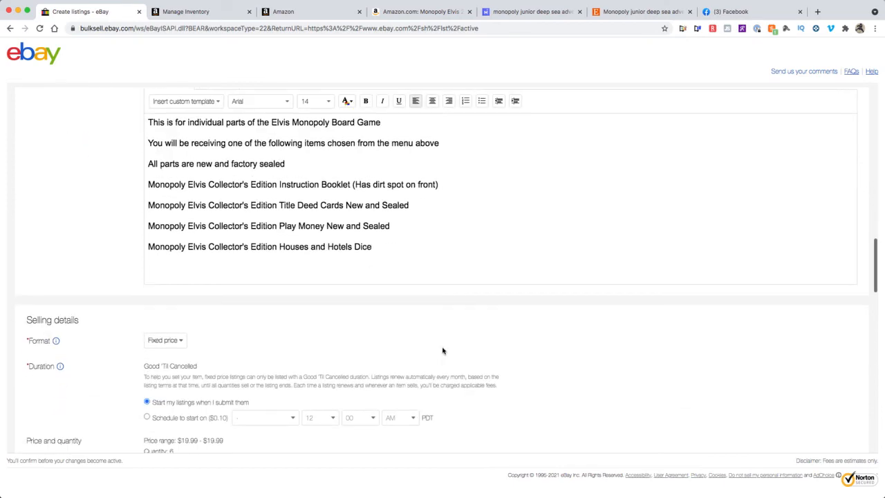
{"action": "scroll", "coordinate": [551, 284], "scroll_direction": "up", "scroll_amount": 10}
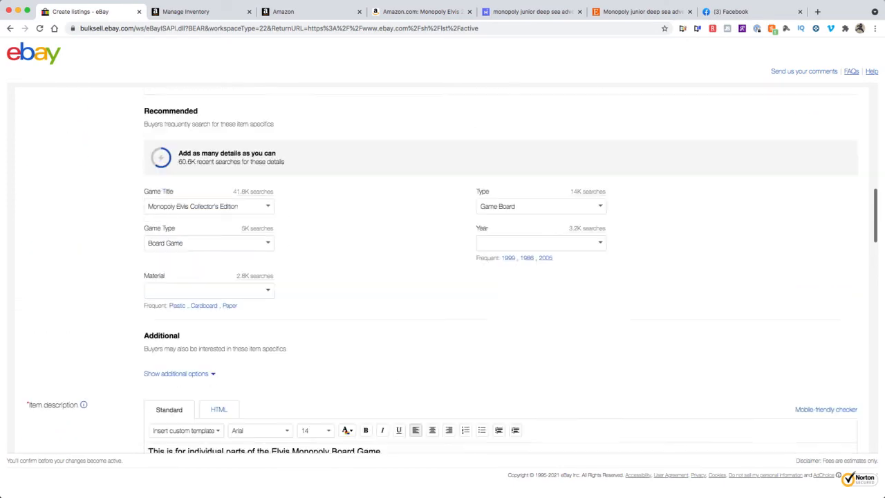
{"action": "scroll", "coordinate": [551, 284], "scroll_direction": "up", "scroll_amount": 1}
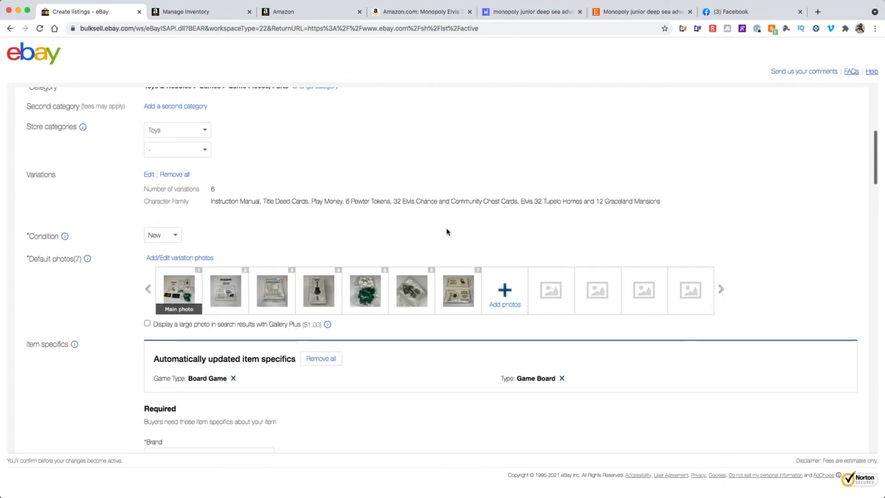
{"action": "scroll", "coordinate": [447, 232], "scroll_direction": "down", "scroll_amount": 10}
{"action": "scroll", "coordinate": [447, 232], "scroll_direction": "down", "scroll_amount": 2}
{"action": "left_click", "coordinate": [385, 256]}
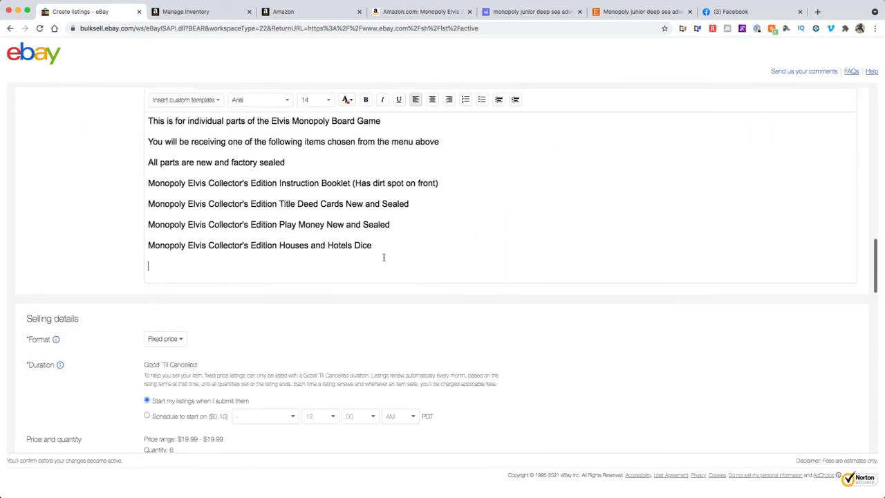
{"action": "key", "text": "super+v"}
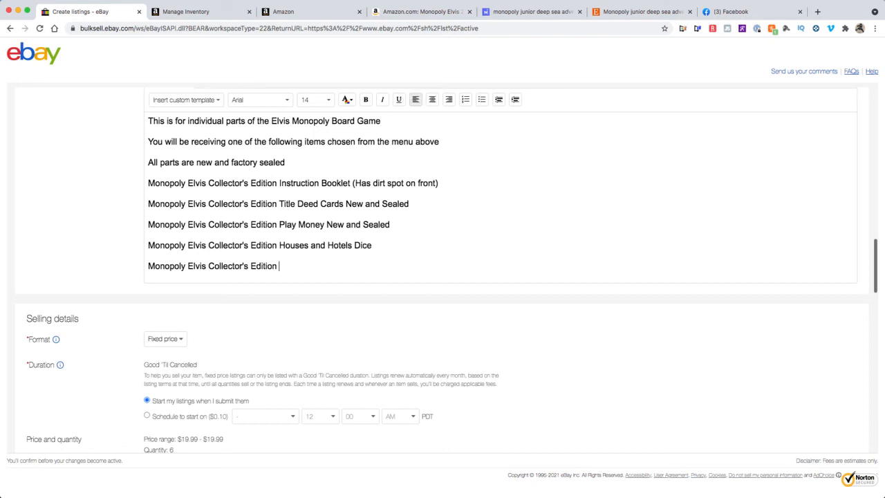
Complete the new description line with "16 Elvis Presley Signature Cards and 16 Taking Care of Business Cards".
{"action": "type", "text": "16"}
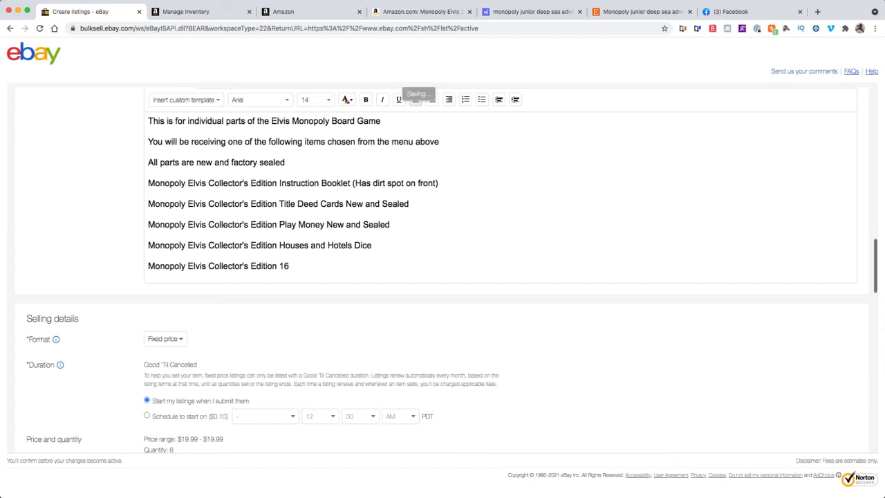
{"action": "type", "text": " Elv"}
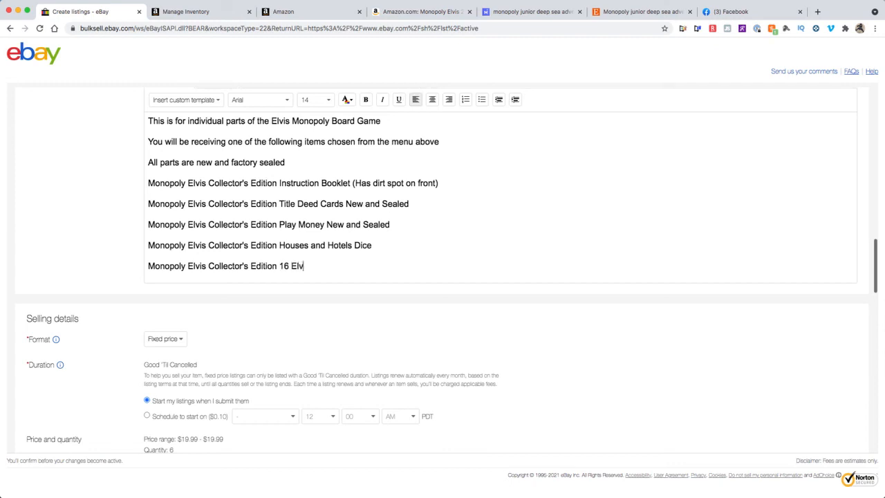
{"action": "type", "text": "is Presley Signature C"}
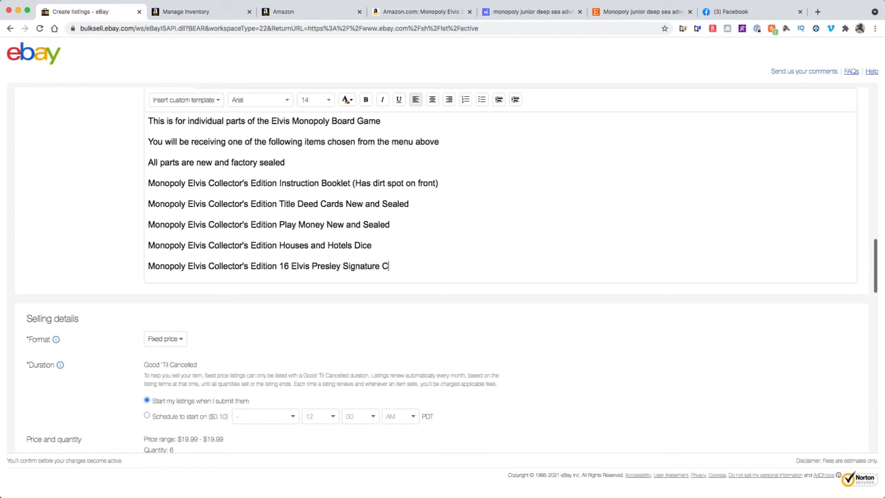
{"action": "type", "text": "ards and 16 Takin g"}
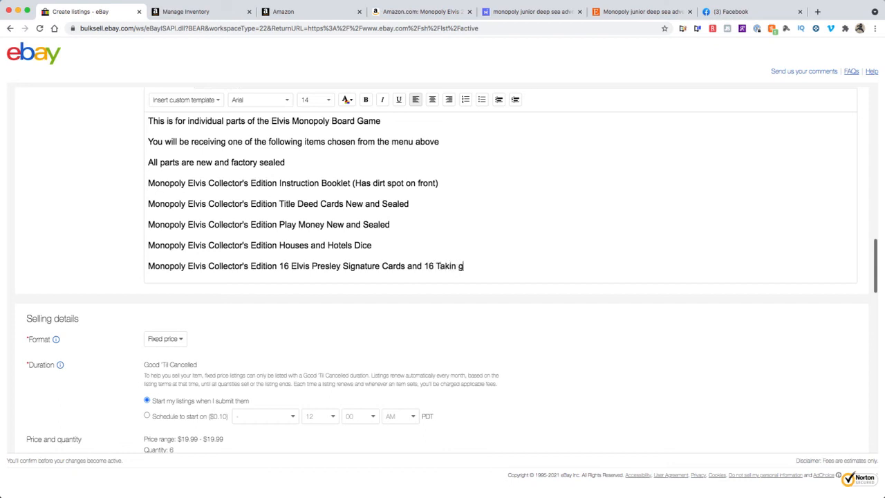
{"action": "key", "text": "BackSpace"}
{"action": "key", "text": "BackSpace"}
{"action": "type", "text": "g A"}
{"action": "key", "text": "BackSpace"}
{"action": "type", "text": "Care f"}
{"action": "key", "text": "BackSpace"}
{"action": "type", "text": "of Business Cards"}
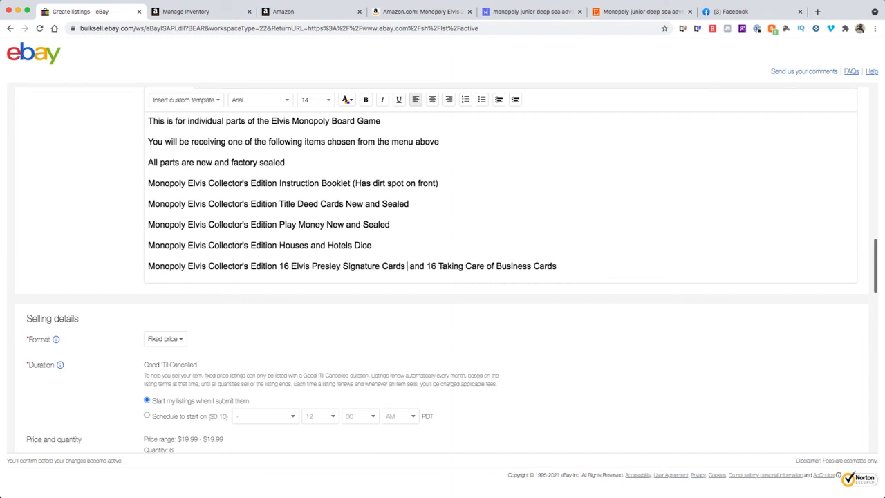
Add "(Chance)" after Signature Cards and "(Community Chest)" after Business Cards, and end that line and the Dice line with "New and Sealed".
{"action": "type", "text": "(Chance "}
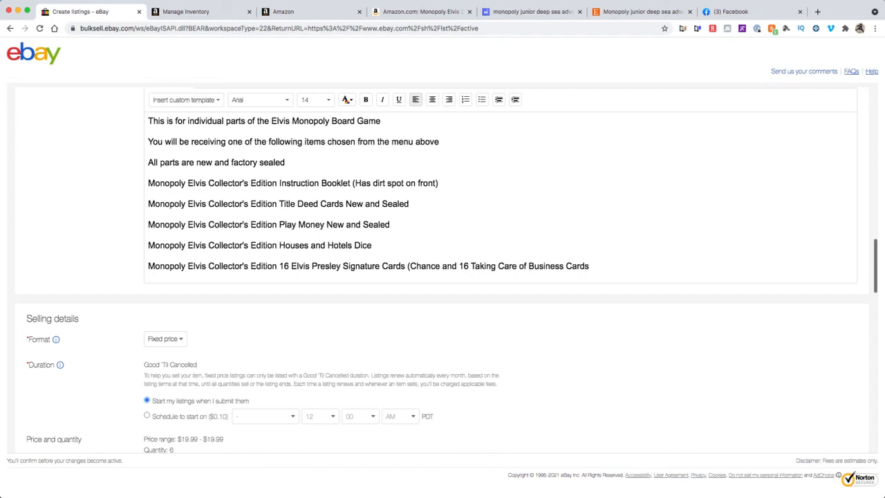
{"action": "type", "text": ")"}
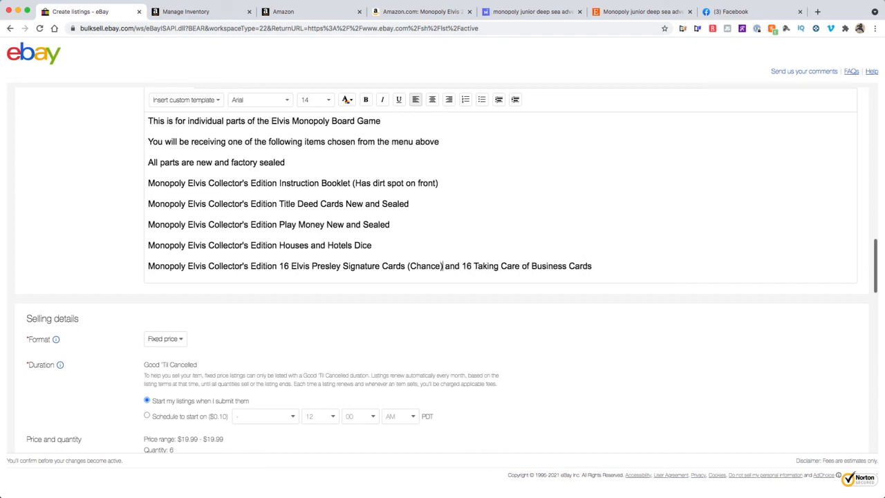
{"action": "left_click", "coordinate": [614, 265]}
{"action": "type", "text": "n"}
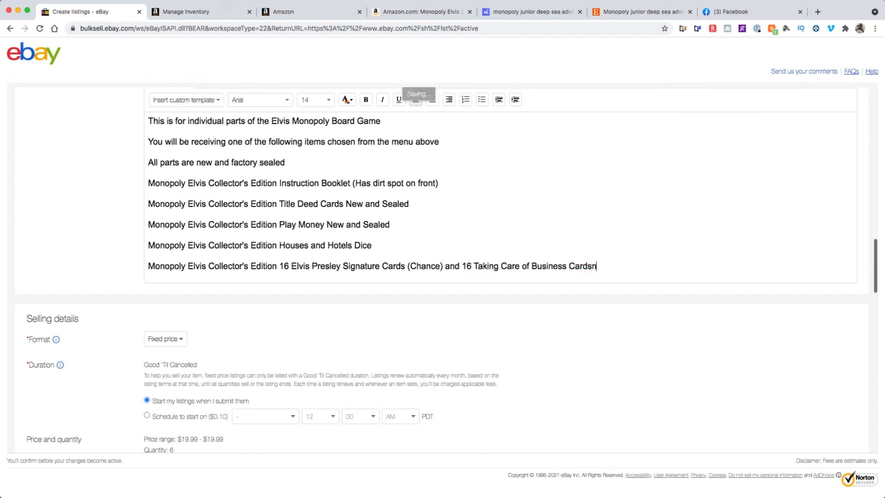
{"action": "key", "text": "BackSpace"}
{"action": "type", "text": " (Co"}
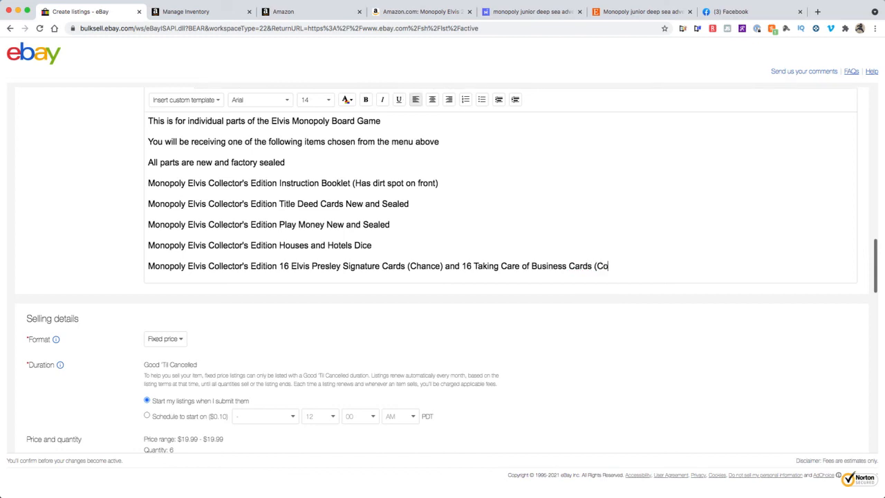
{"action": "type", "text": "mmunity Chest) New and "}
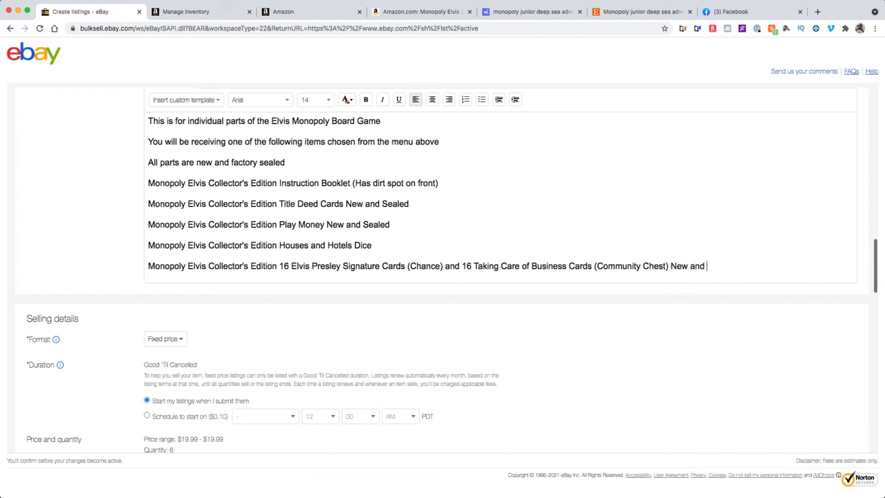
{"action": "type", "text": "SealedNew and Sealed"}
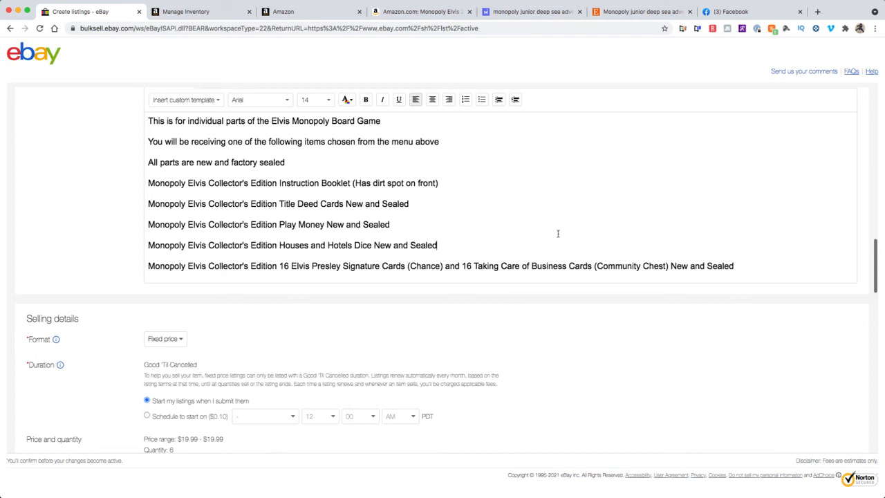
Check the variations and photos for the remaining part and add a description line reading "Monopoly Elvis Collector's Edition 6 Pewter Tokens new and Sealed".
{"action": "scroll", "coordinate": [558, 234], "scroll_direction": "up", "scroll_amount": 2}
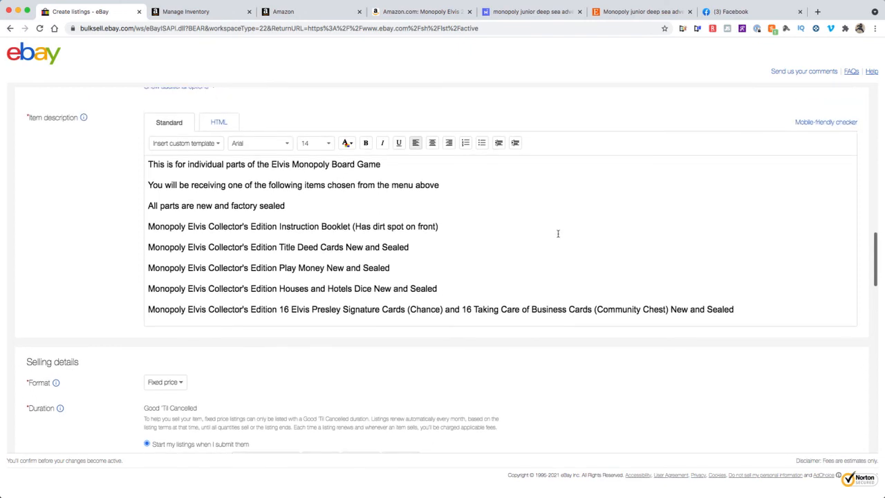
{"action": "scroll", "coordinate": [558, 234], "scroll_direction": "up", "scroll_amount": 15}
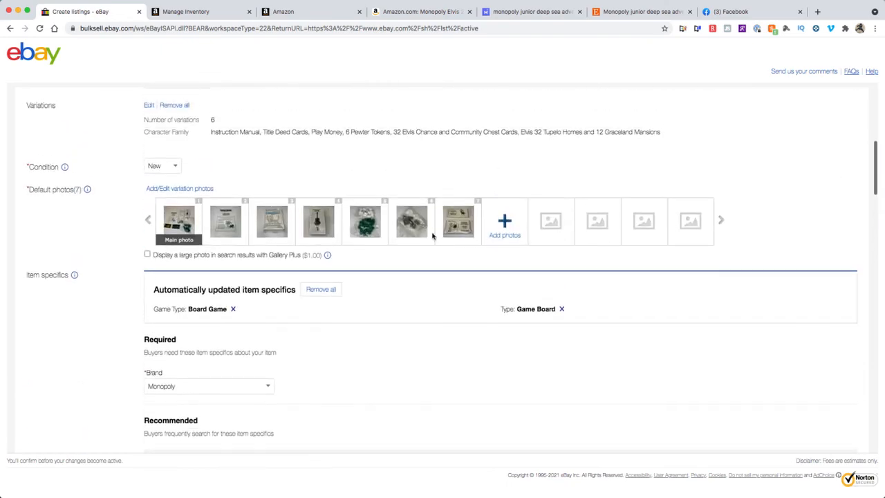
{"action": "scroll", "coordinate": [569, 308], "scroll_direction": "down", "scroll_amount": 10}
{"action": "scroll", "coordinate": [569, 311], "scroll_direction": "up", "scroll_amount": 10}
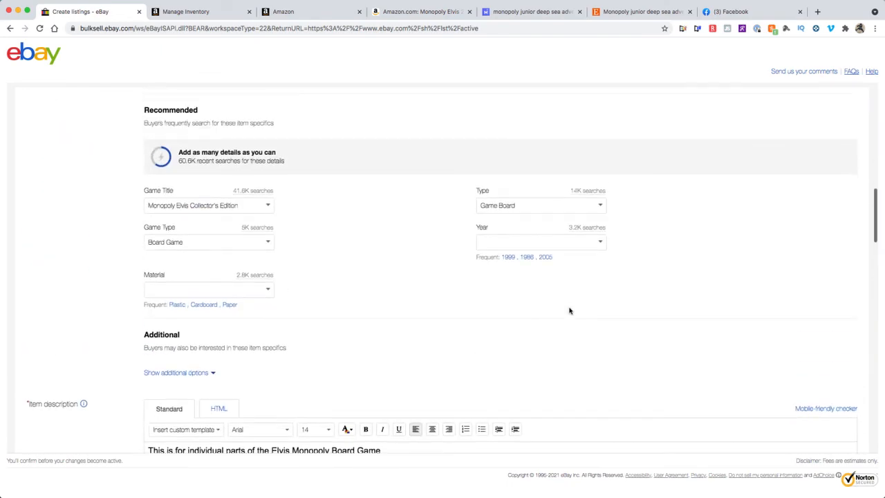
{"action": "scroll", "coordinate": [569, 311], "scroll_direction": "up", "scroll_amount": 1}
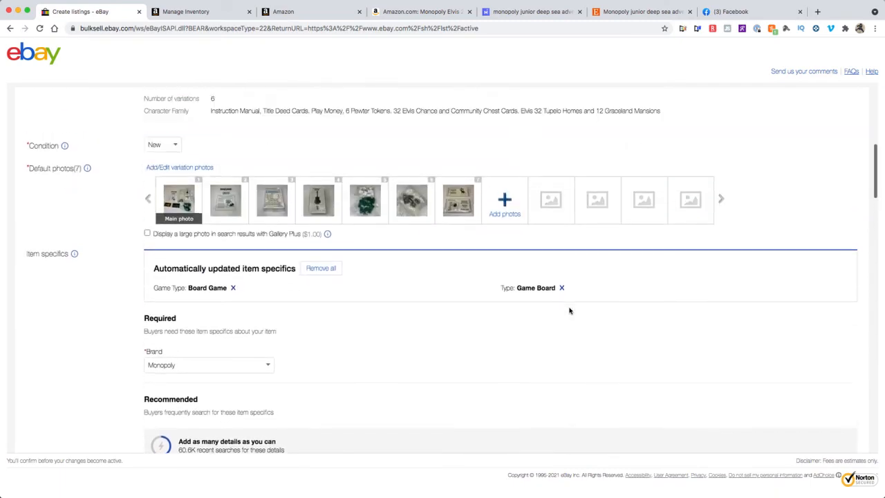
{"action": "scroll", "coordinate": [569, 310], "scroll_direction": "down", "scroll_amount": 10}
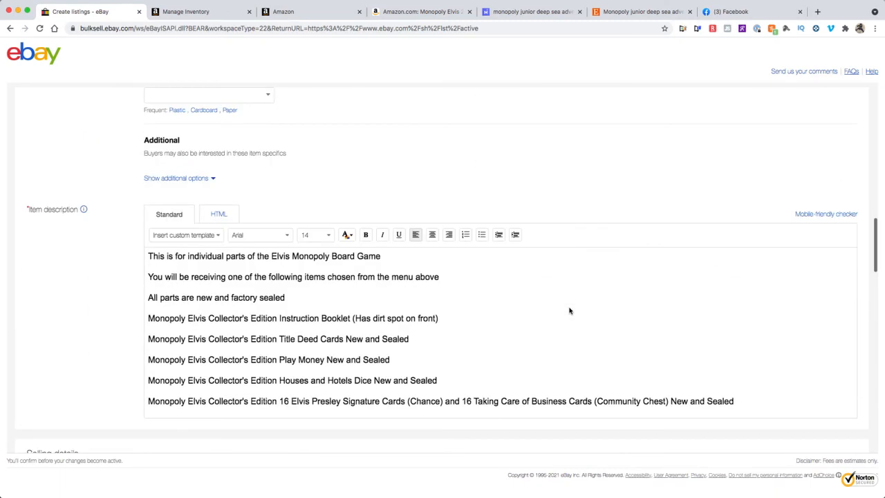
{"action": "key", "text": "Return"}
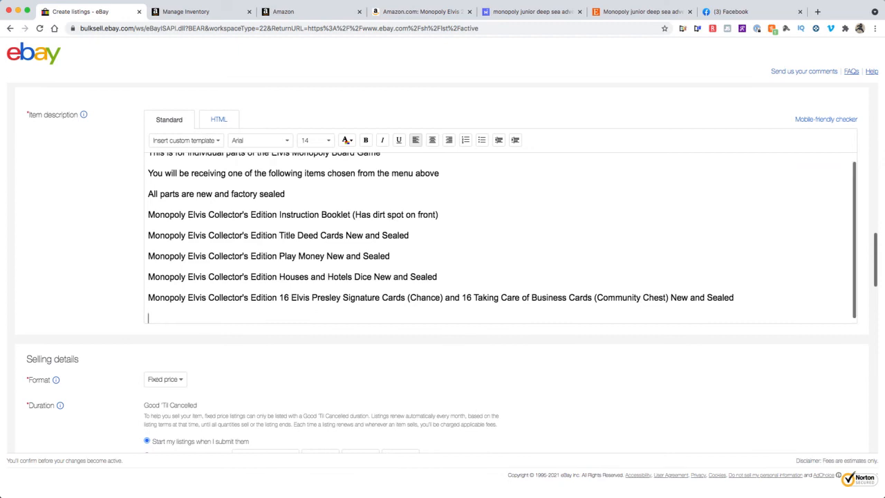
{"action": "type", "text": "Monopoly Elvis Collector's Edition"}
{"action": "type", "text": "6 Pewter Tokens new and Sealed"}
Capitalize "New" in the Pewter Tokens line of the description.
{"action": "key", "text": "Left"}
{"action": "key", "text": "Left"}
{"action": "key", "text": "Left"}
{"action": "key", "text": "Left"}
{"action": "key", "text": "Left"}
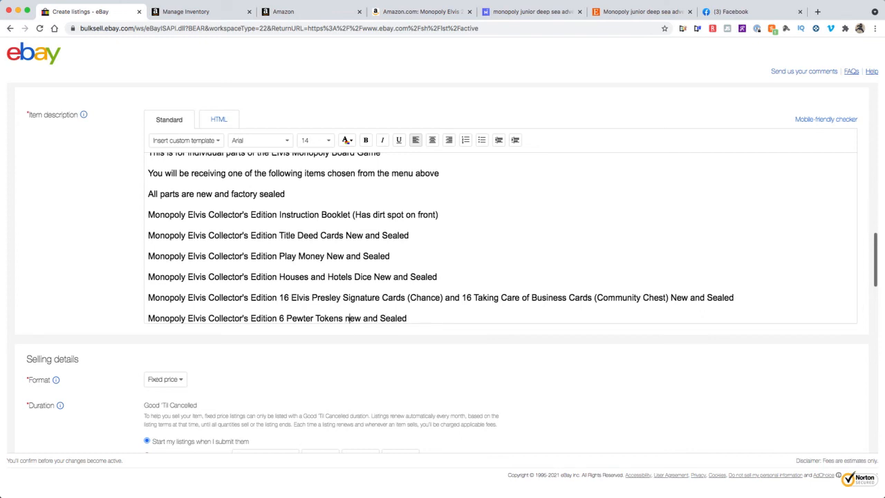
{"action": "key", "text": "Delete"}
{"action": "type", "text": "N"}
Review the part lines in the description and the listing's duration, price, payment, return and domestic shipping settings.
{"action": "scroll", "coordinate": [522, 297], "scroll_direction": "down", "scroll_amount": 1}
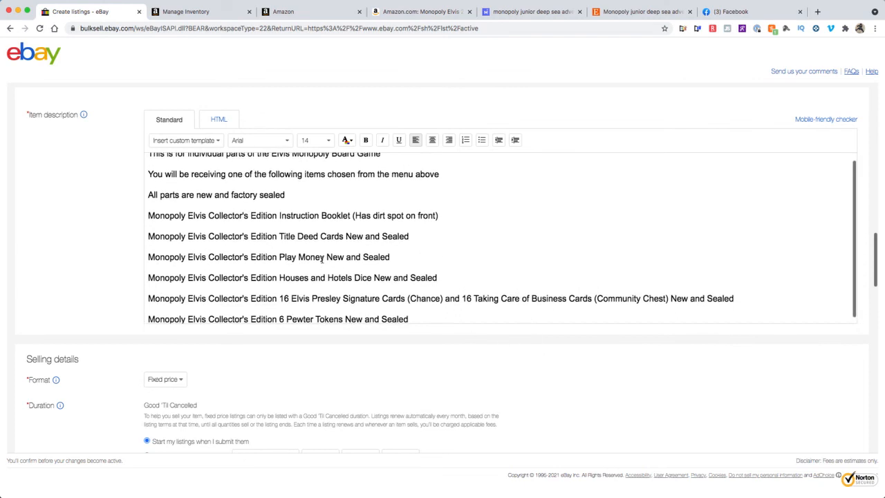
{"action": "scroll", "coordinate": [332, 259], "scroll_direction": "up", "scroll_amount": 1}
{"action": "scroll", "coordinate": [338, 259], "scroll_direction": "down", "scroll_amount": 1}
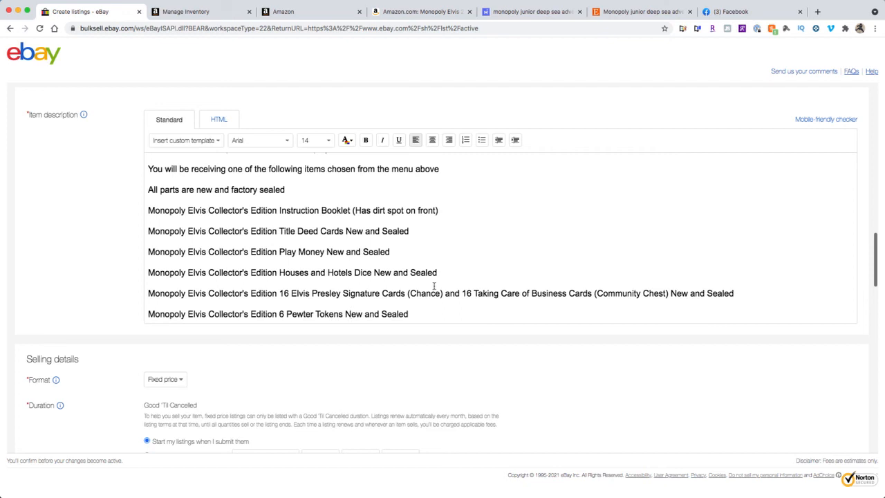
{"action": "scroll", "coordinate": [435, 286], "scroll_direction": "down", "scroll_amount": 10}
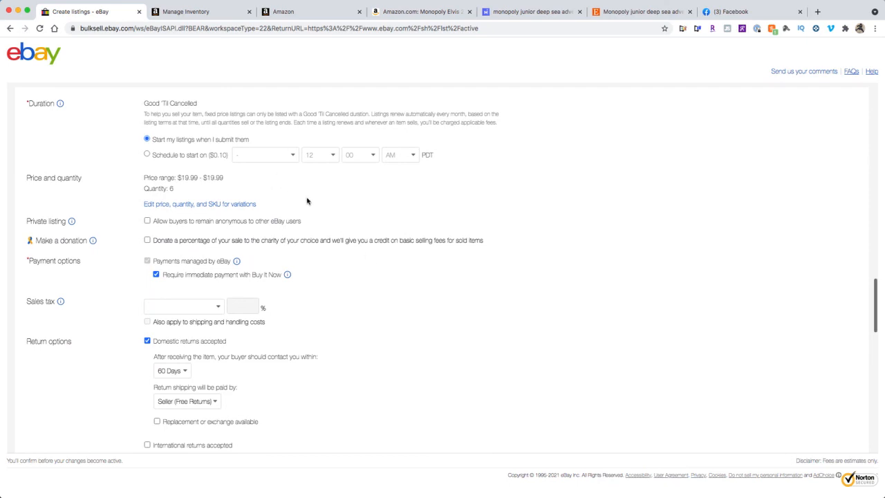
{"action": "scroll", "coordinate": [239, 205], "scroll_direction": "up", "scroll_amount": 1}
{"action": "scroll", "coordinate": [239, 206], "scroll_direction": "up", "scroll_amount": 2}
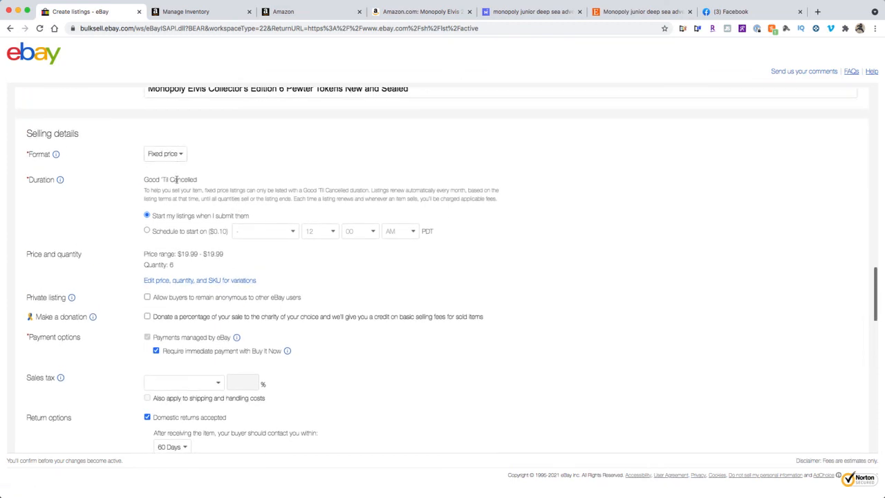
{"action": "scroll", "coordinate": [235, 215], "scroll_direction": "down", "scroll_amount": 4}
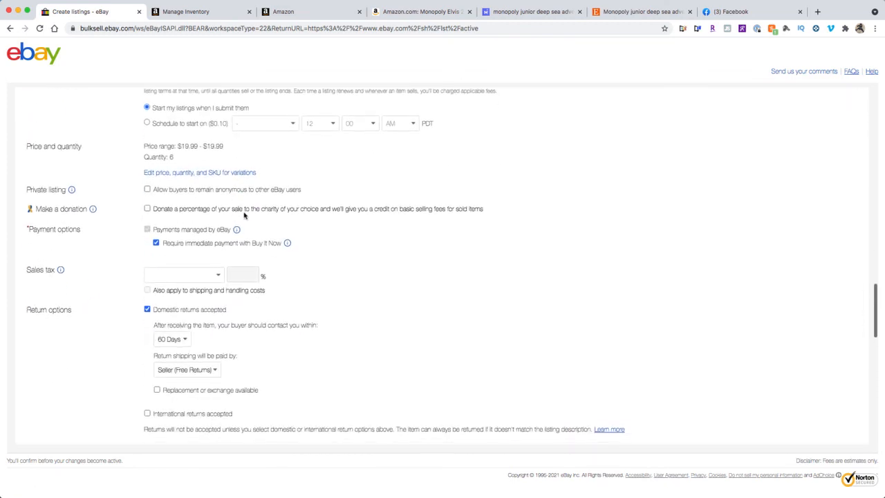
{"action": "scroll", "coordinate": [243, 215], "scroll_direction": "down", "scroll_amount": 3}
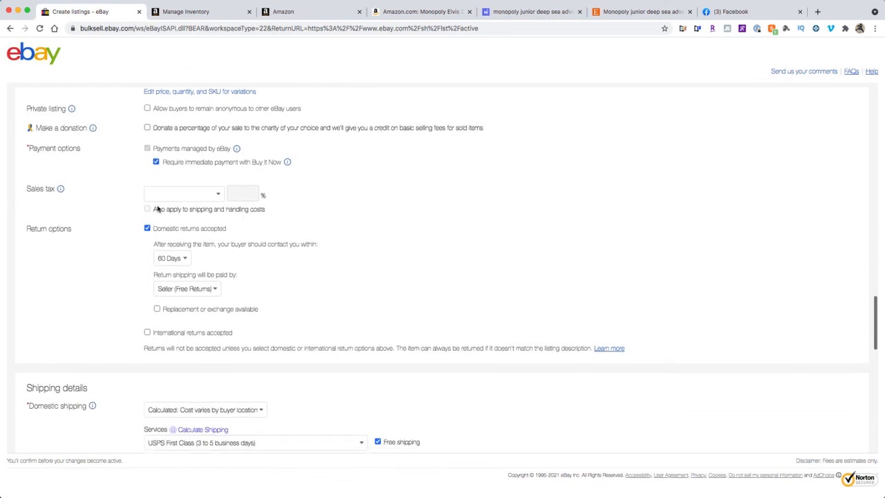
{"action": "scroll", "coordinate": [228, 234], "scroll_direction": "down", "scroll_amount": 3}
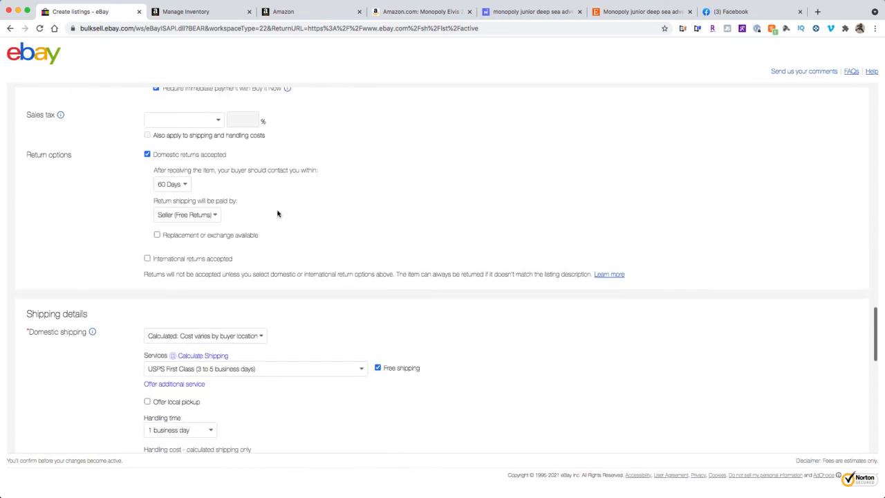
{"action": "scroll", "coordinate": [278, 213], "scroll_direction": "down", "scroll_amount": 5}
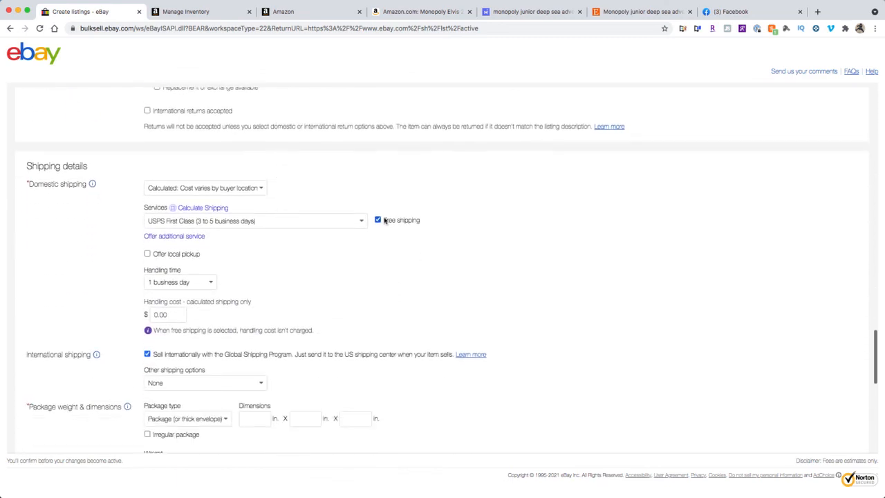
{"action": "scroll", "coordinate": [322, 219], "scroll_direction": "down", "scroll_amount": 3}
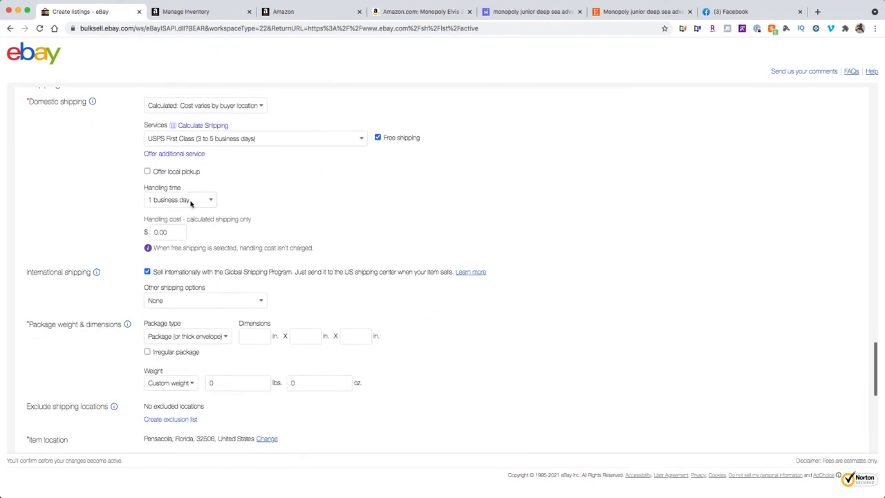
Set the package weight option to "1 lb. or less".
{"action": "scroll", "coordinate": [319, 229], "scroll_direction": "down", "scroll_amount": 6}
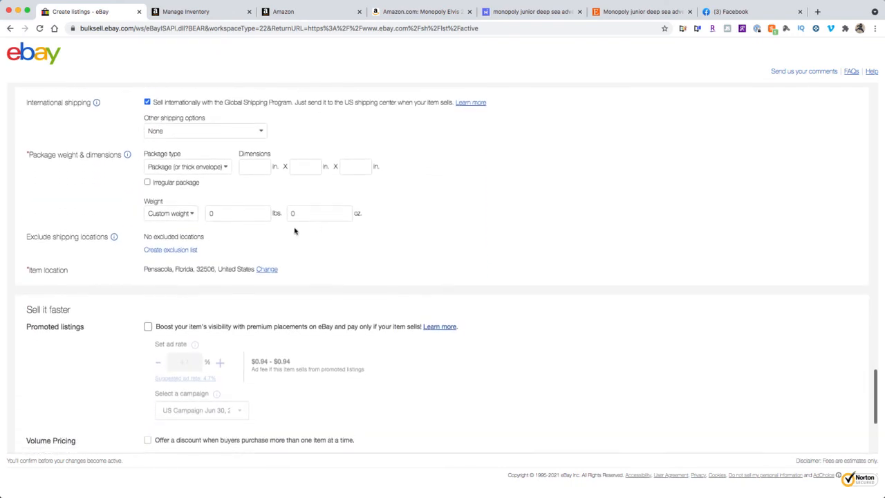
{"action": "left_click", "coordinate": [173, 215]}
{"action": "left_click", "coordinate": [159, 121]}
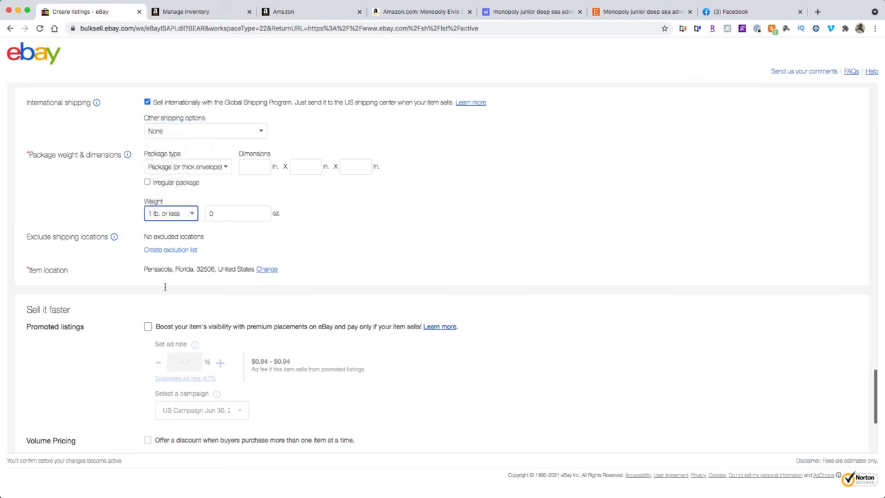
{"action": "scroll", "coordinate": [269, 302], "scroll_direction": "down", "scroll_amount": 4}
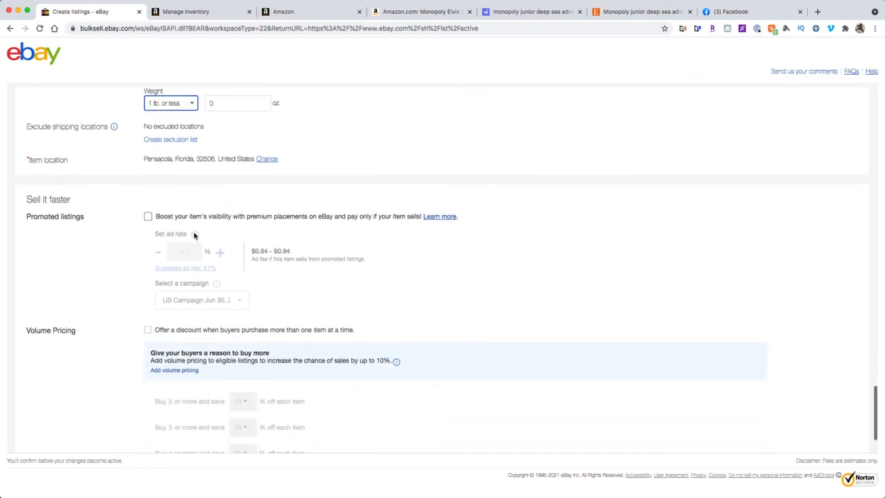
Promote the listing at a 1% ad rate, leave volume pricing off, and continue to the draft overview.
{"action": "left_click", "coordinate": [148, 217]}
{"action": "left_click_drag", "start_coordinate": [197, 253], "coordinate": [164, 253]}
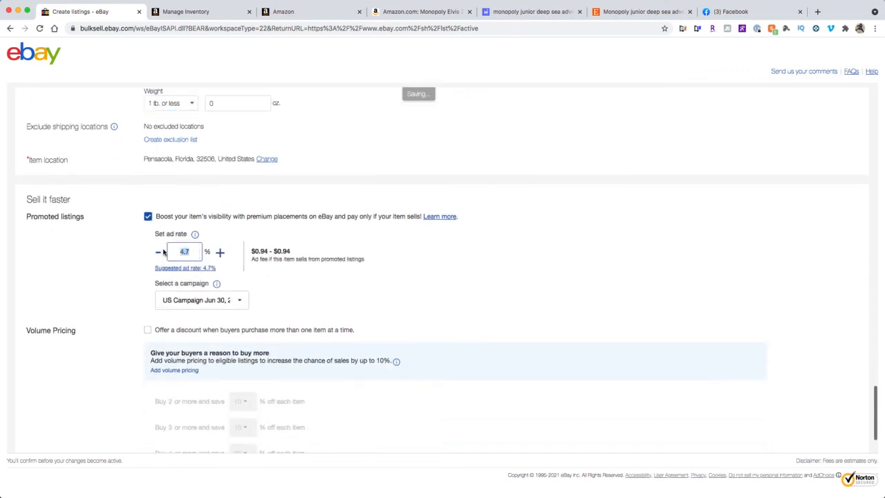
{"action": "type", "text": "1"}
{"action": "key", "text": "Tab"}
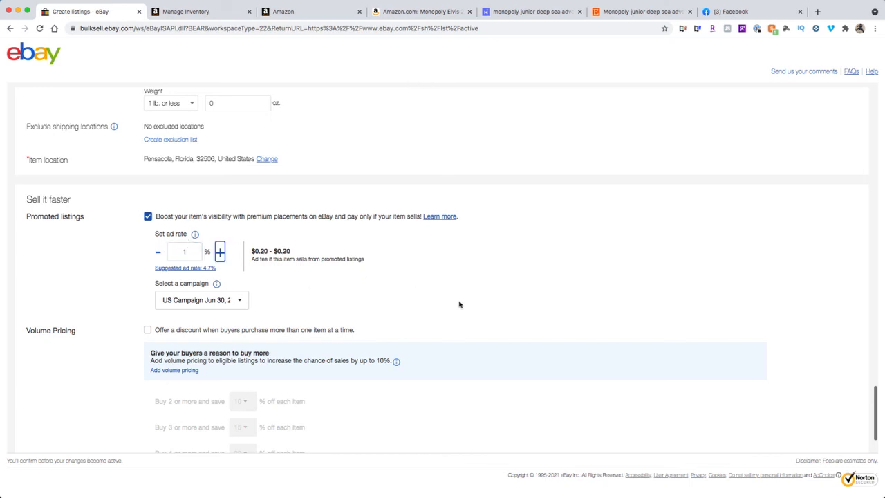
{"action": "scroll", "coordinate": [459, 305], "scroll_direction": "down", "scroll_amount": 2}
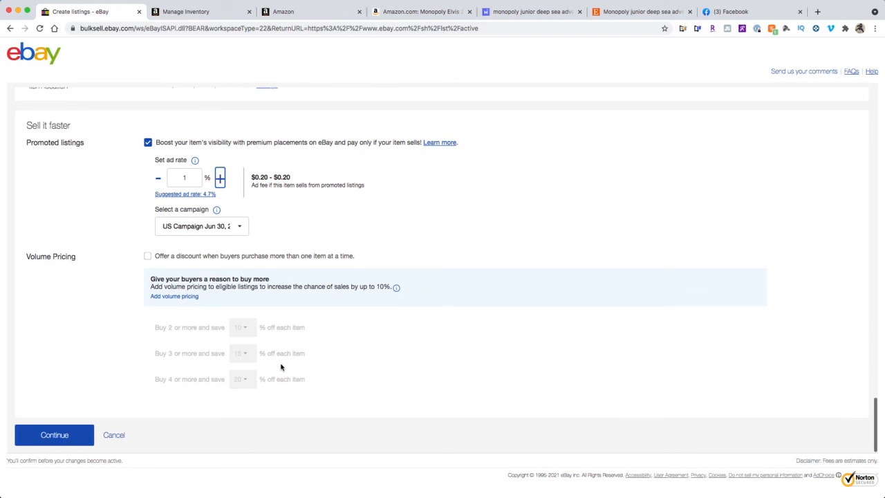
{"action": "left_click", "coordinate": [57, 438]}
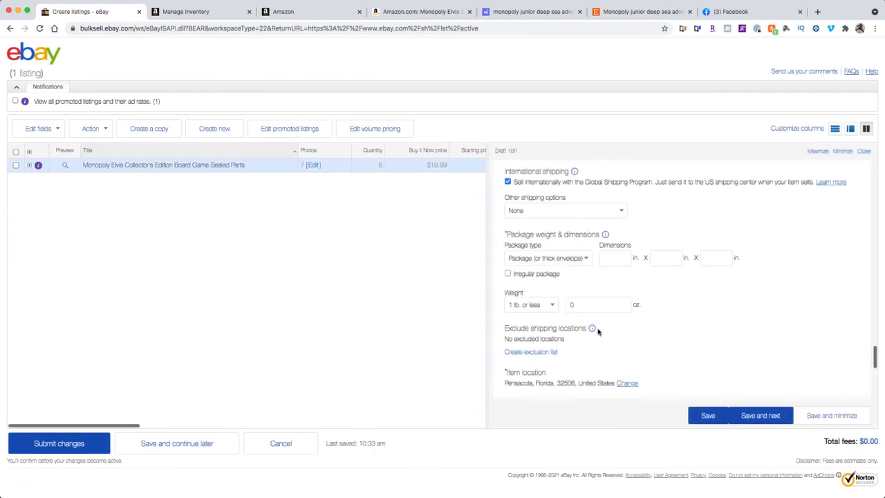
Recheck the draft's payment, return, shipping and promotion settings and save the draft.
{"action": "scroll", "coordinate": [598, 332], "scroll_direction": "up", "scroll_amount": 5}
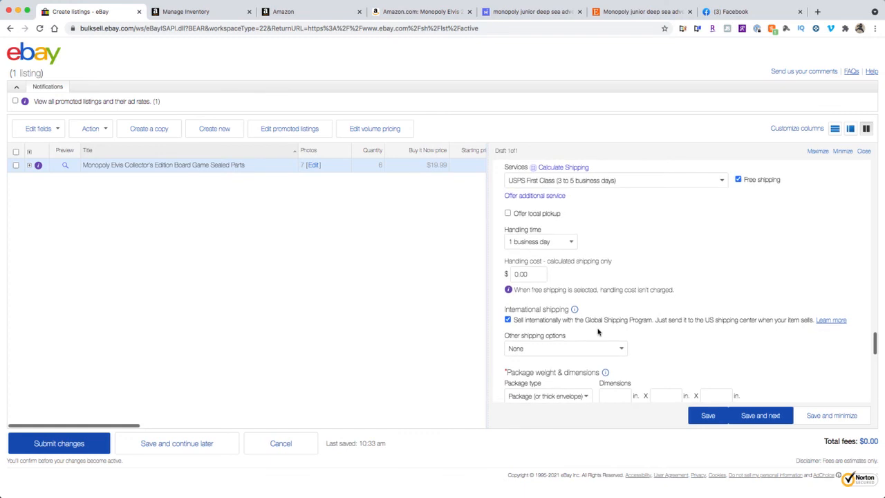
{"action": "scroll", "coordinate": [598, 332], "scroll_direction": "up", "scroll_amount": 5}
{"action": "scroll", "coordinate": [598, 332], "scroll_direction": "down", "scroll_amount": 4}
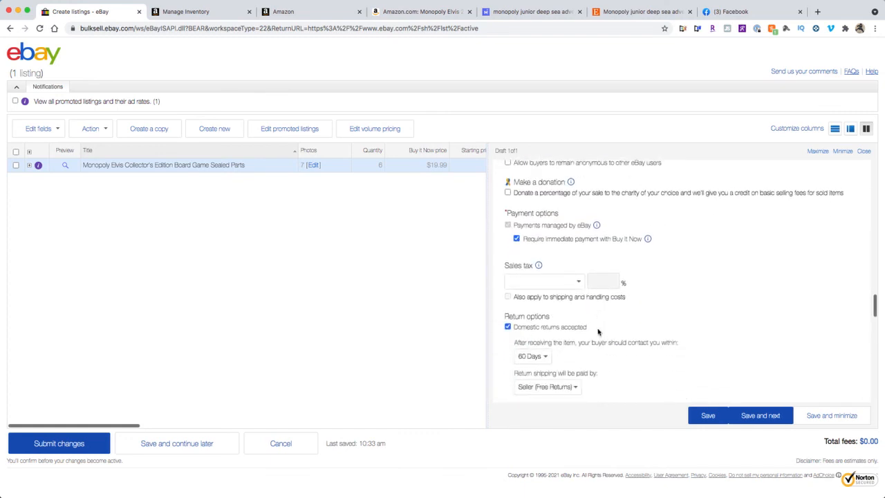
{"action": "scroll", "coordinate": [598, 332], "scroll_direction": "down", "scroll_amount": 10}
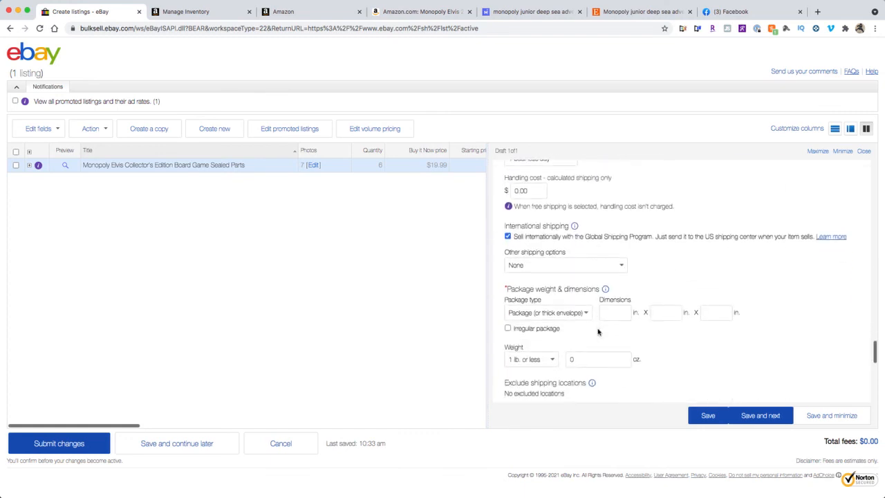
{"action": "scroll", "coordinate": [598, 332], "scroll_direction": "down", "scroll_amount": 2}
{"action": "left_click", "coordinate": [708, 415]}
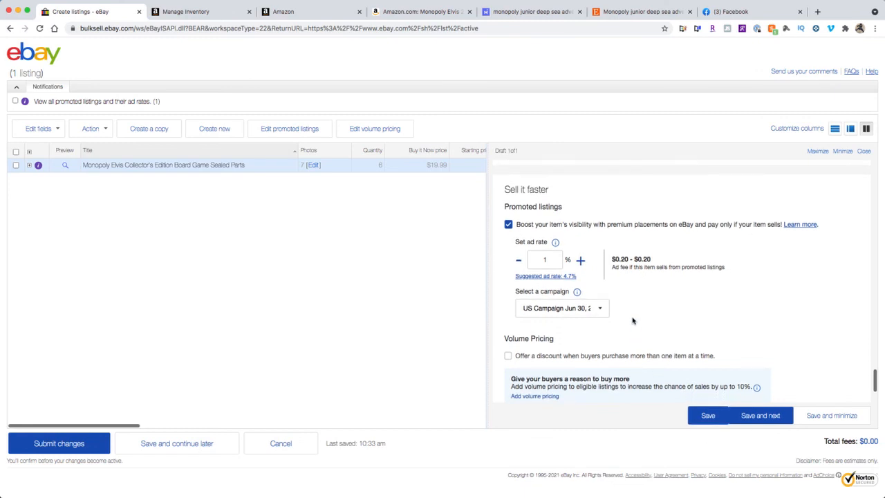
{"action": "scroll", "coordinate": [632, 320], "scroll_direction": "down", "scroll_amount": 1}
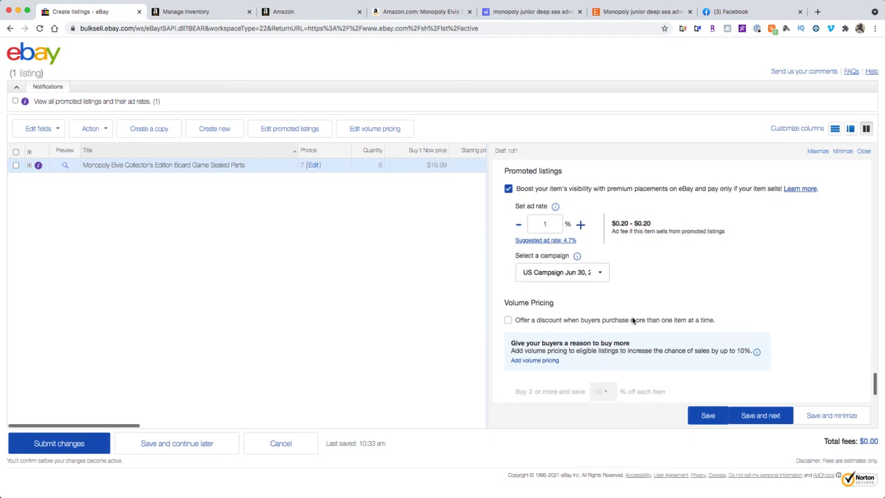
Submit the new listing, confirming the submission, and return to the active listings.
{"action": "left_click", "coordinate": [62, 449]}
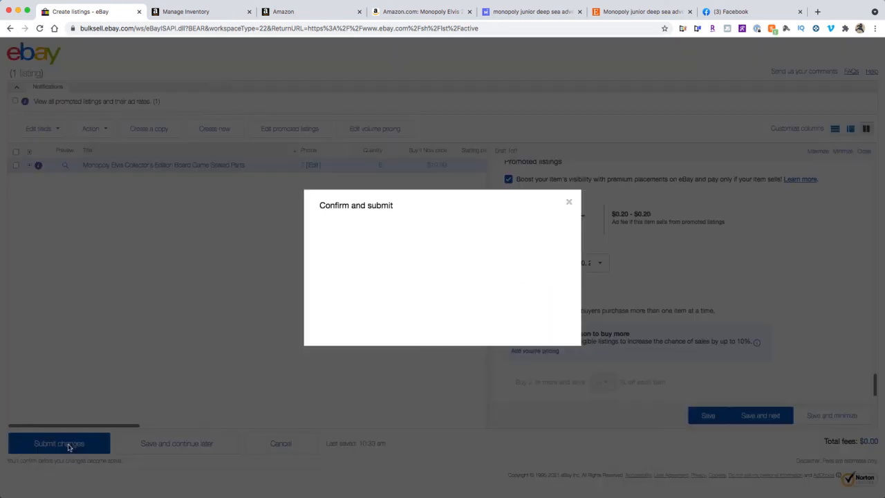
{"action": "left_click", "coordinate": [480, 332]}
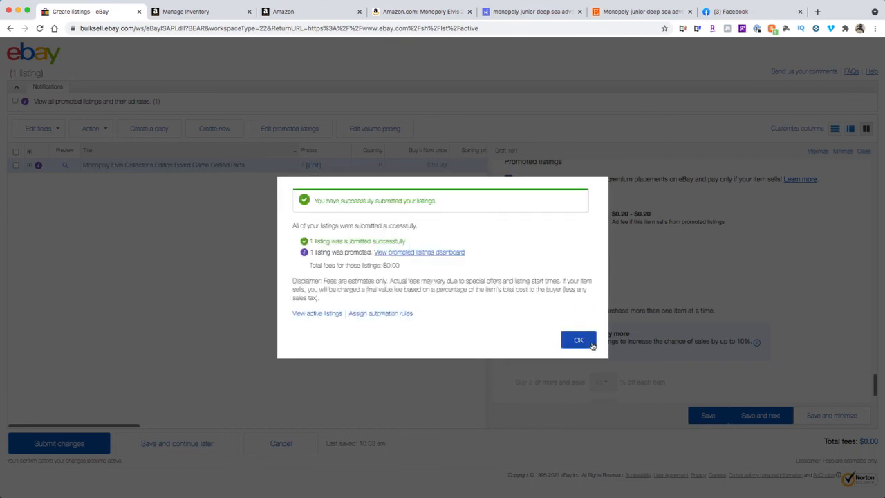
{"action": "left_click", "coordinate": [593, 346]}
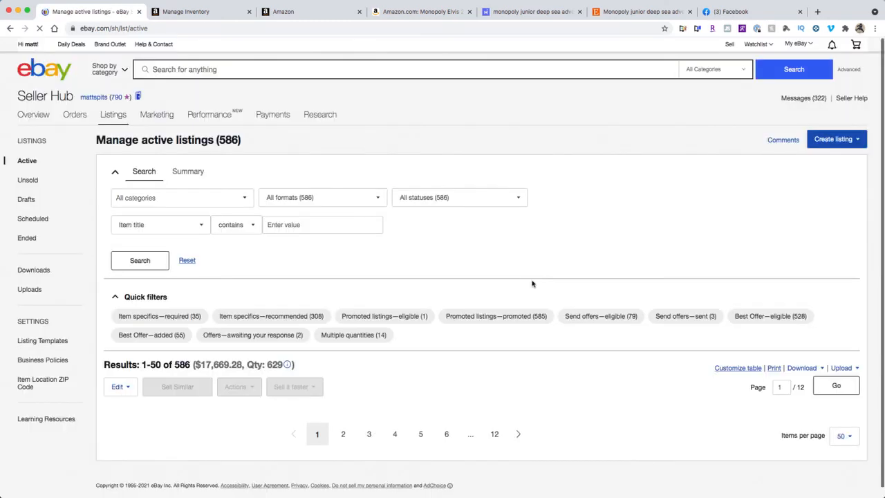
Open the Monopoly Elvis Collector's Edition Board Game Sealed Parts listing from the active listings and look over its page.
{"action": "scroll", "coordinate": [532, 284], "scroll_direction": "down", "scroll_amount": 1}
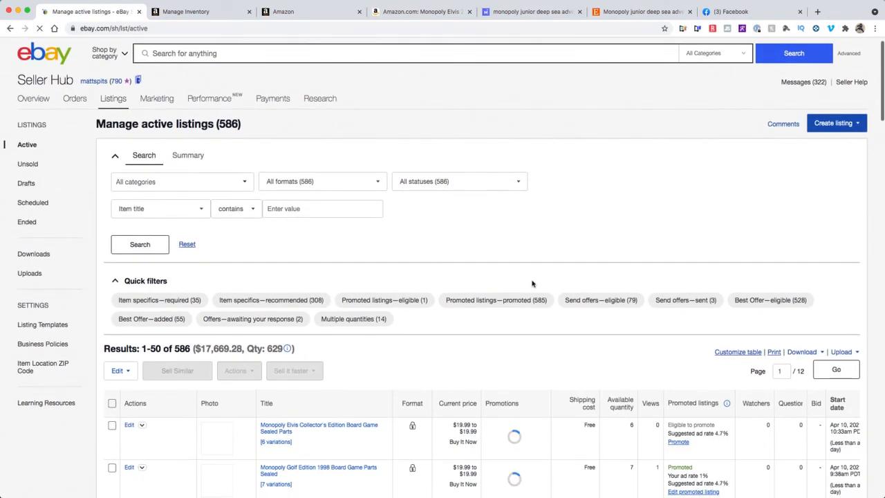
{"action": "scroll", "coordinate": [532, 284], "scroll_direction": "down", "scroll_amount": 1}
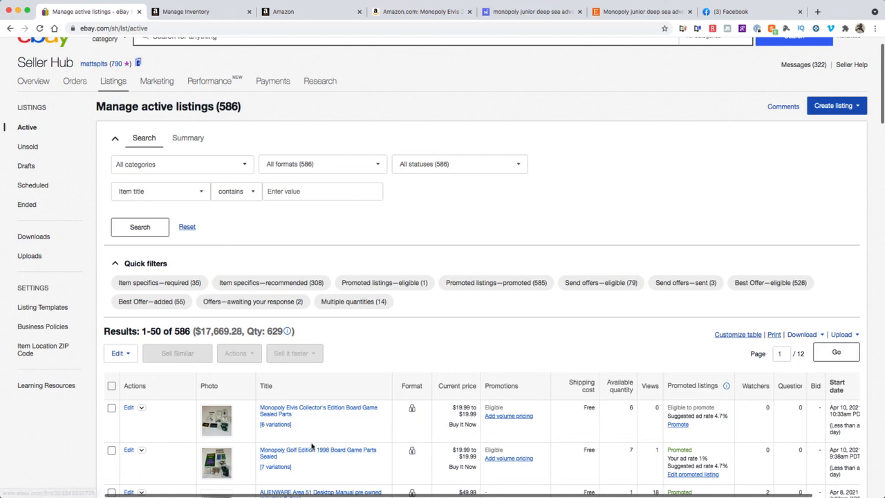
{"action": "left_click", "coordinate": [268, 412]}
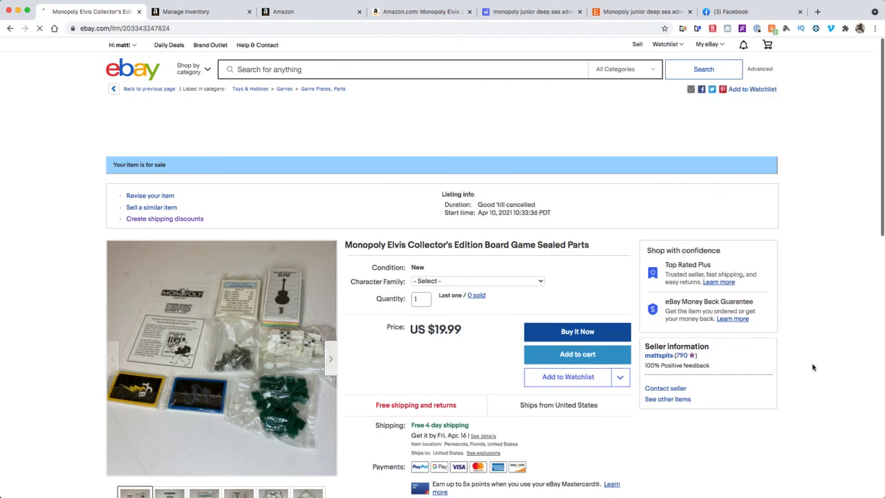
{"action": "scroll", "coordinate": [818, 389], "scroll_direction": "down", "scroll_amount": 3}
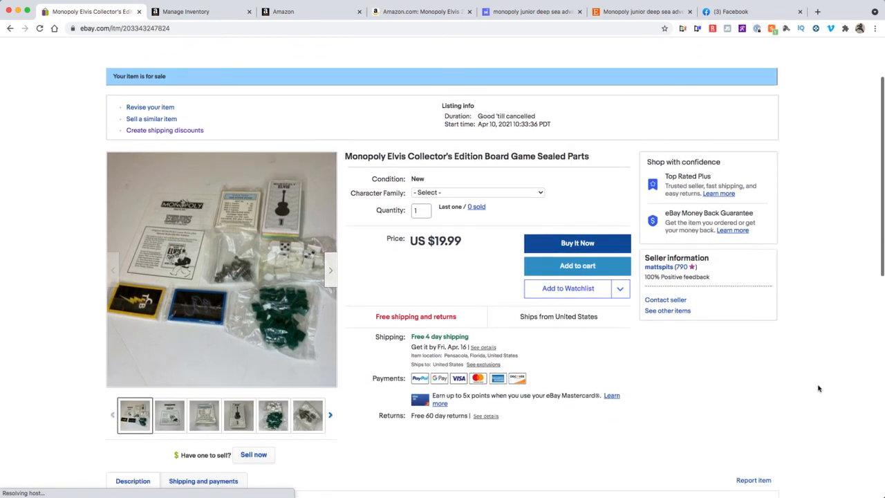
{"action": "scroll", "coordinate": [818, 388], "scroll_direction": "down", "scroll_amount": 2}
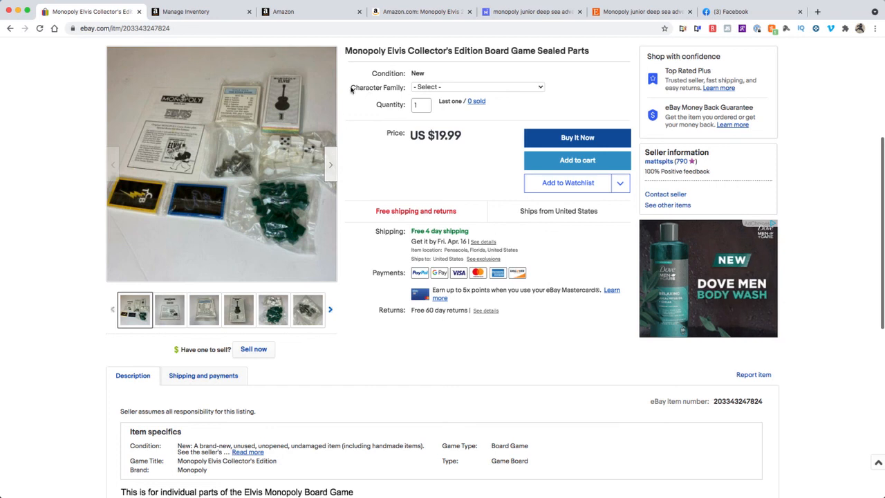
Check the parts offered under Character Family and the published item specifics and description.
{"action": "left_click_drag", "start_coordinate": [350, 90], "coordinate": [405, 88]}
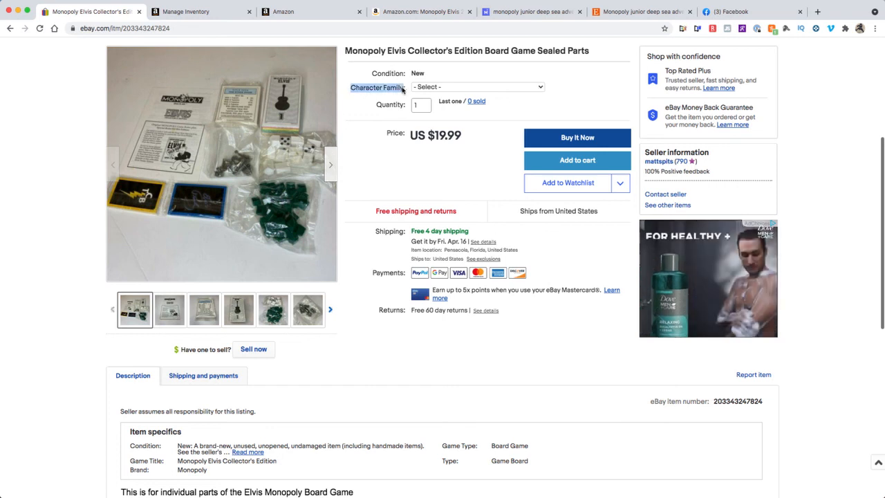
{"action": "left_click", "coordinate": [482, 86]}
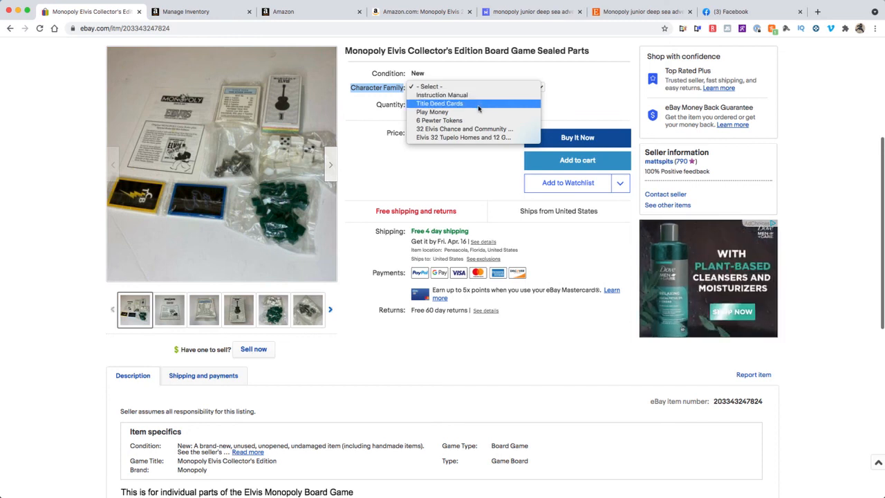
{"action": "left_click", "coordinate": [587, 91]}
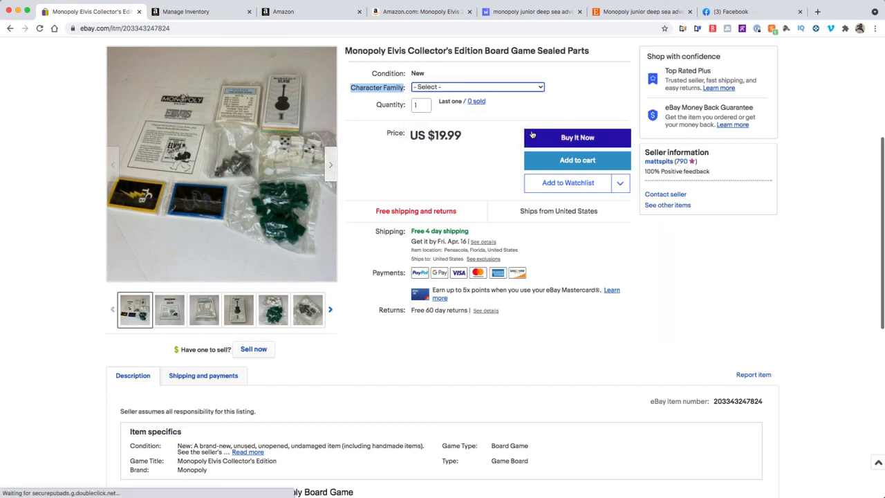
{"action": "scroll", "coordinate": [479, 174], "scroll_direction": "down", "scroll_amount": 5}
{"action": "scroll", "coordinate": [479, 174], "scroll_direction": "up", "scroll_amount": 4}
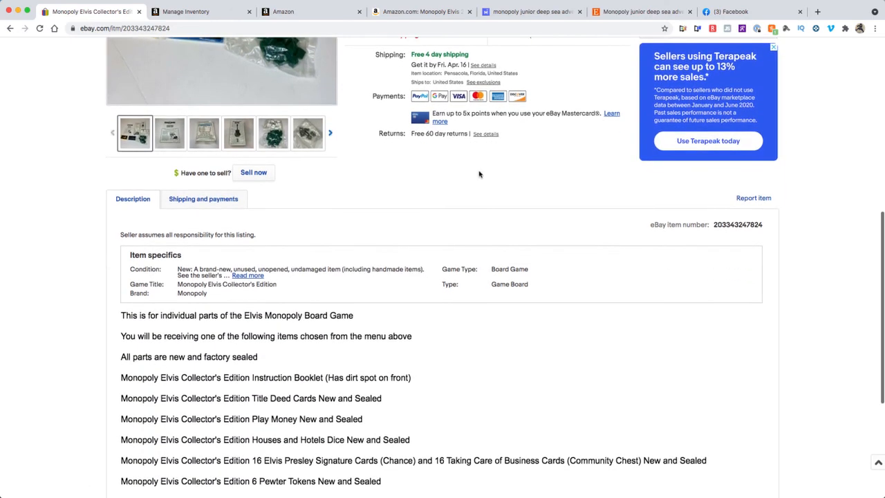
{"action": "scroll", "coordinate": [479, 174], "scroll_direction": "up", "scroll_amount": 3}
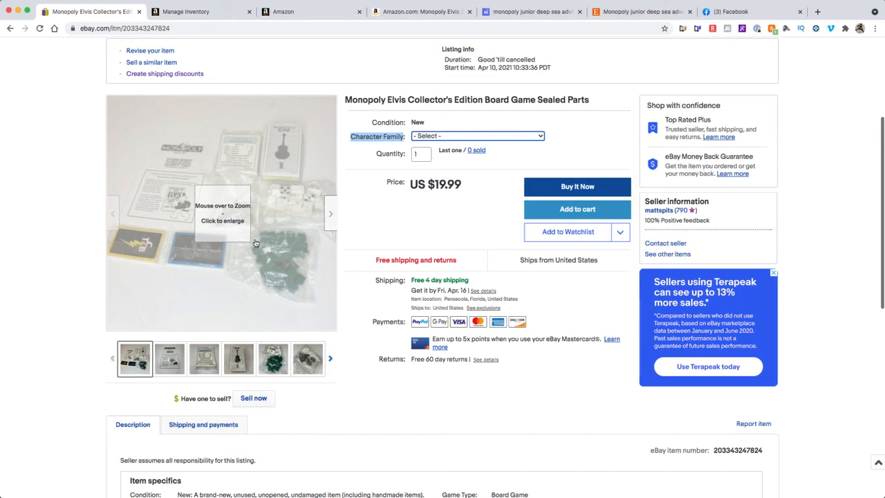
Choose the Instruction Manual variation and preview its photo.
{"action": "left_click", "coordinate": [438, 136]}
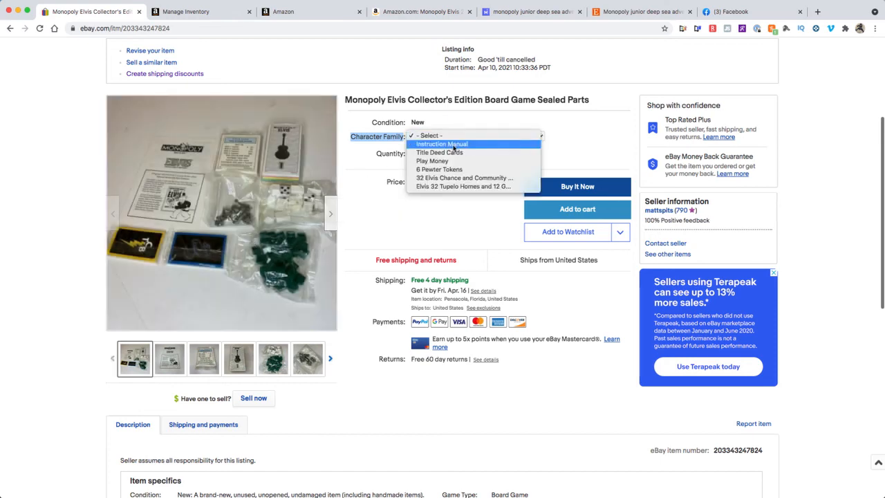
{"action": "left_click", "coordinate": [455, 145]}
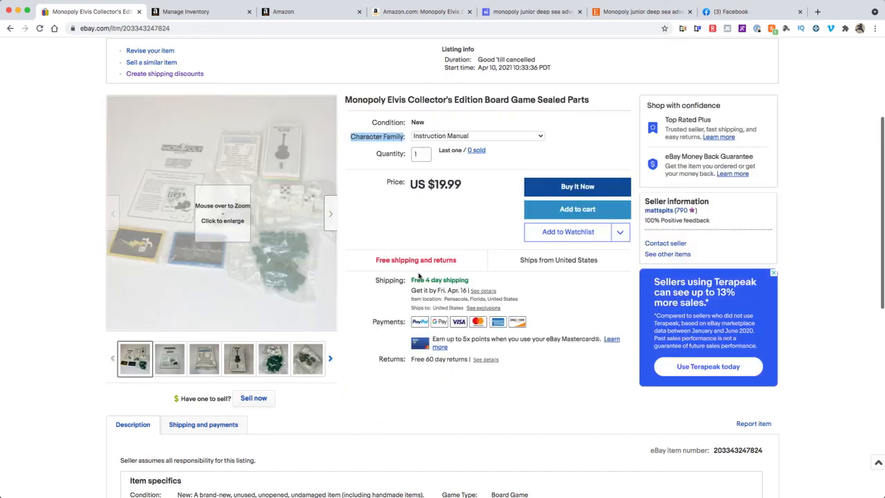
{"action": "mouse_move", "coordinate": [171, 362]}
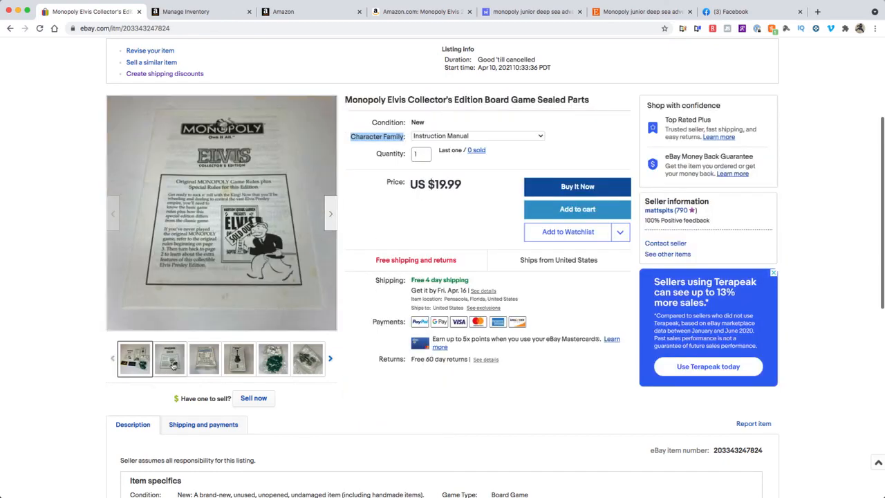
Compare the description's part lines with the main photo, viewing the photo of all parts enlarged.
{"action": "scroll", "coordinate": [286, 366], "scroll_direction": "down", "scroll_amount": 5}
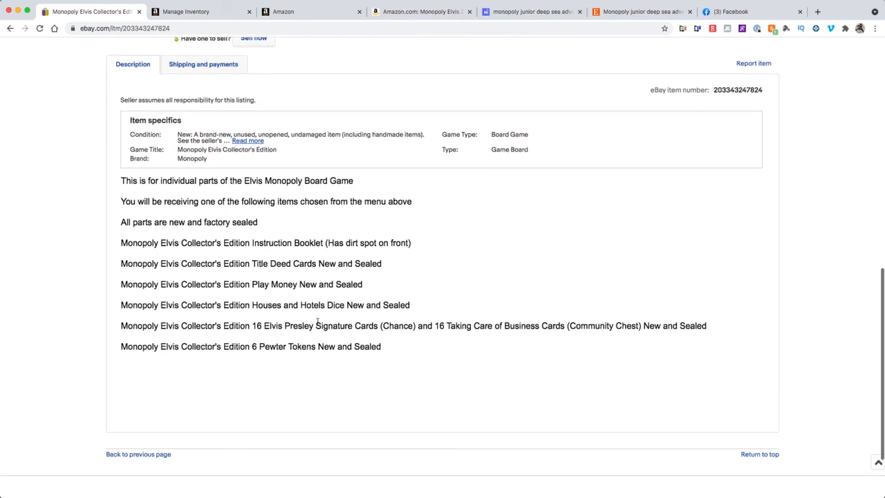
{"action": "scroll", "coordinate": [317, 322], "scroll_direction": "up", "scroll_amount": 4}
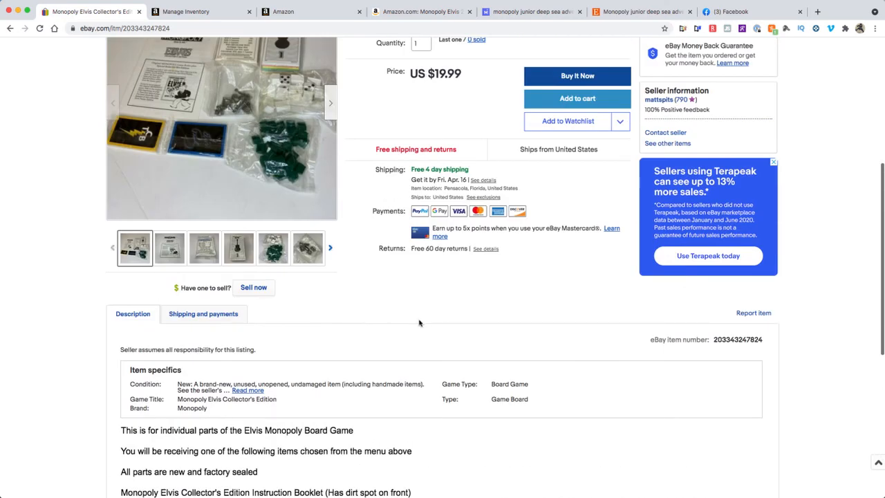
{"action": "scroll", "coordinate": [423, 318], "scroll_direction": "up", "scroll_amount": 3}
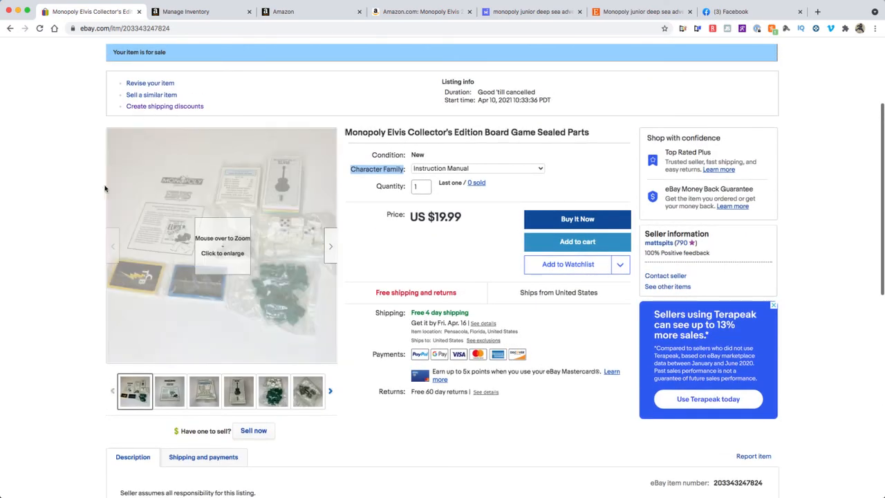
{"action": "mouse_move", "coordinate": [242, 182]}
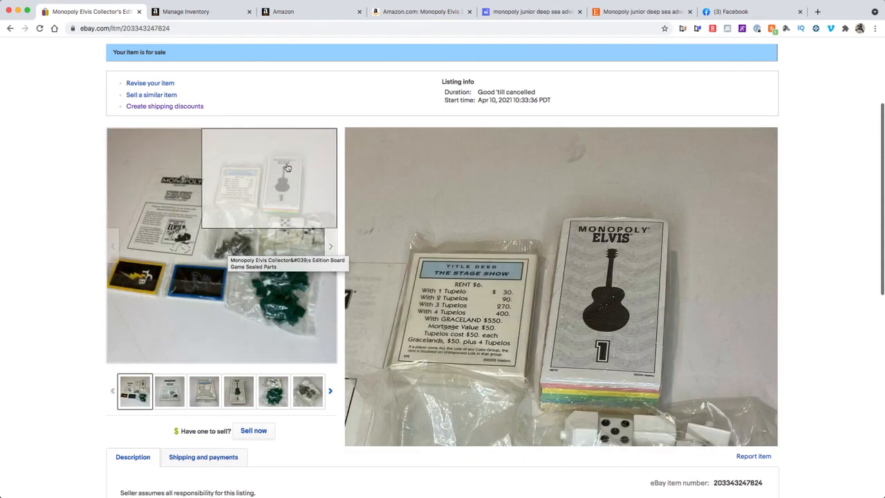
{"action": "left_click", "coordinate": [242, 199]}
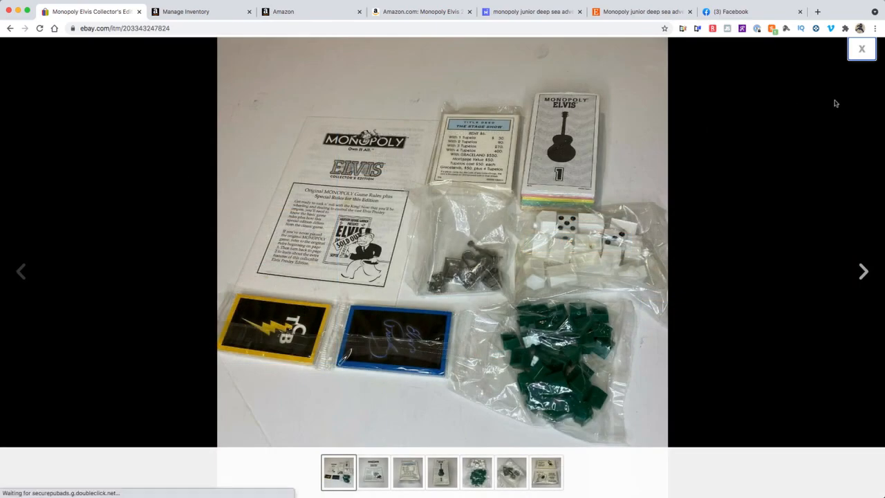
{"action": "left_click", "coordinate": [863, 52]}
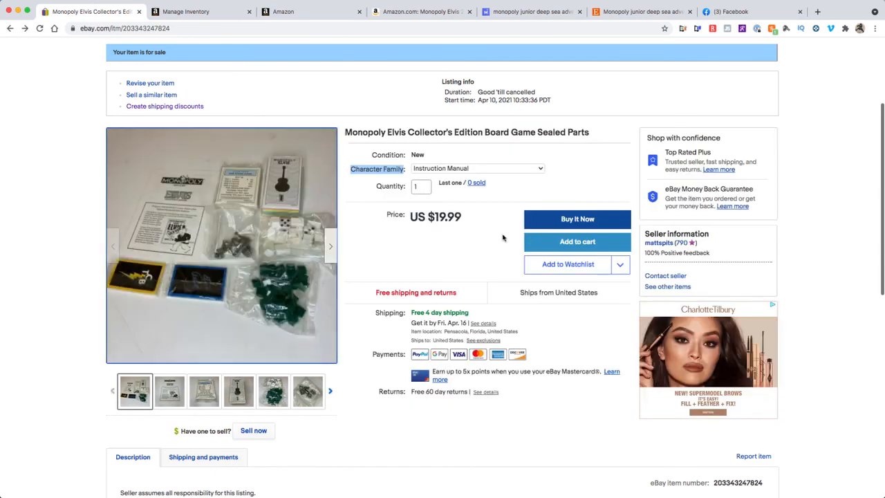
Reset the Character Family choice to "- Select -" and review the description's opening line about individual parts and the purchase details.
{"action": "left_click", "coordinate": [447, 169]}
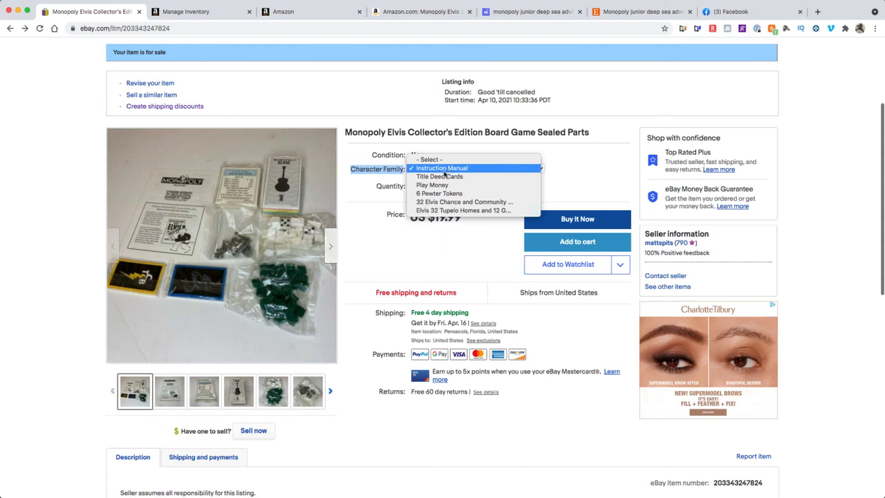
{"action": "left_click", "coordinate": [450, 160]}
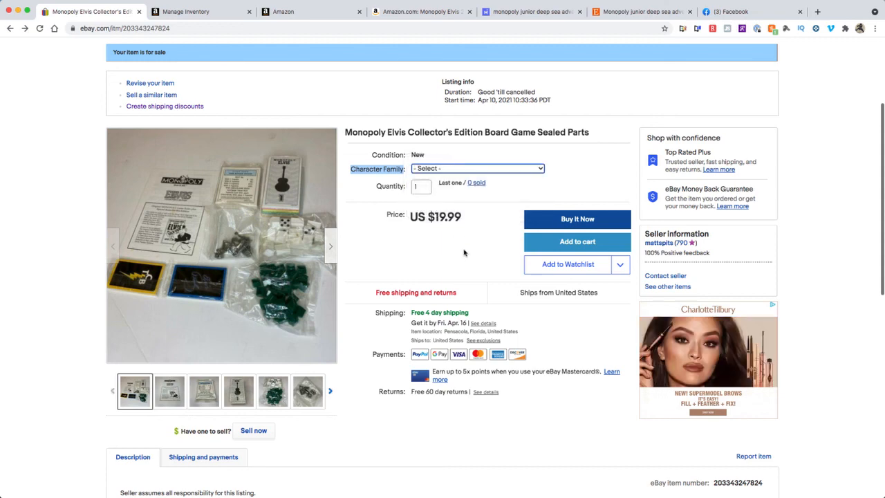
{"action": "scroll", "coordinate": [466, 249], "scroll_direction": "down", "scroll_amount": 3}
{"action": "scroll", "coordinate": [467, 250], "scroll_direction": "down", "scroll_amount": 3}
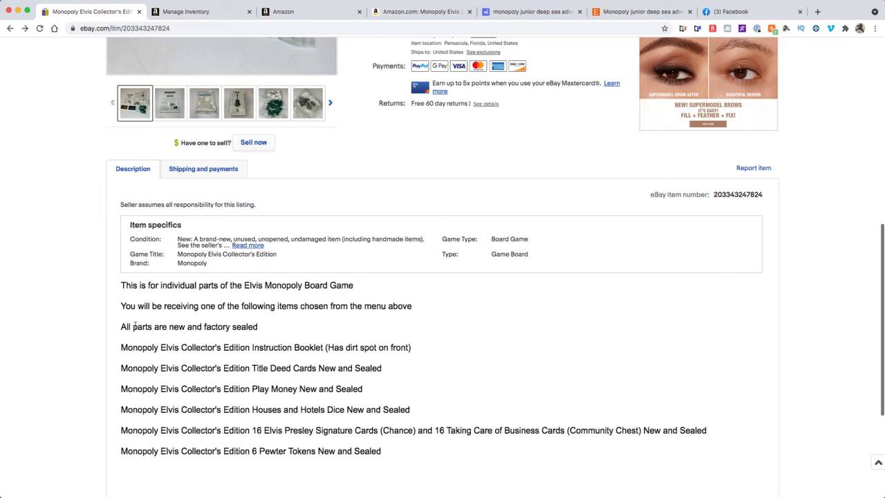
{"action": "left_click_drag", "start_coordinate": [122, 285], "coordinate": [373, 292]}
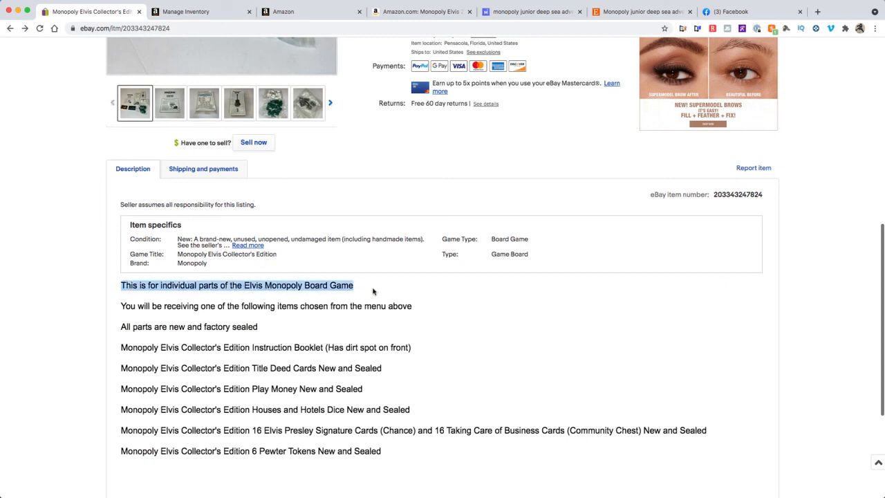
{"action": "scroll", "coordinate": [320, 307], "scroll_direction": "up", "scroll_amount": 10}
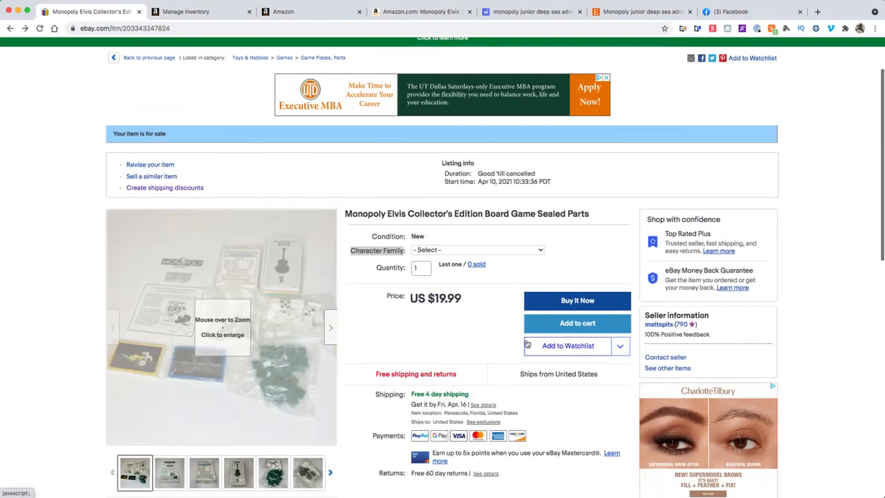
{"action": "scroll", "coordinate": [525, 343], "scroll_direction": "down", "scroll_amount": 1}
{"action": "scroll", "coordinate": [526, 344], "scroll_direction": "down", "scroll_amount": 2}
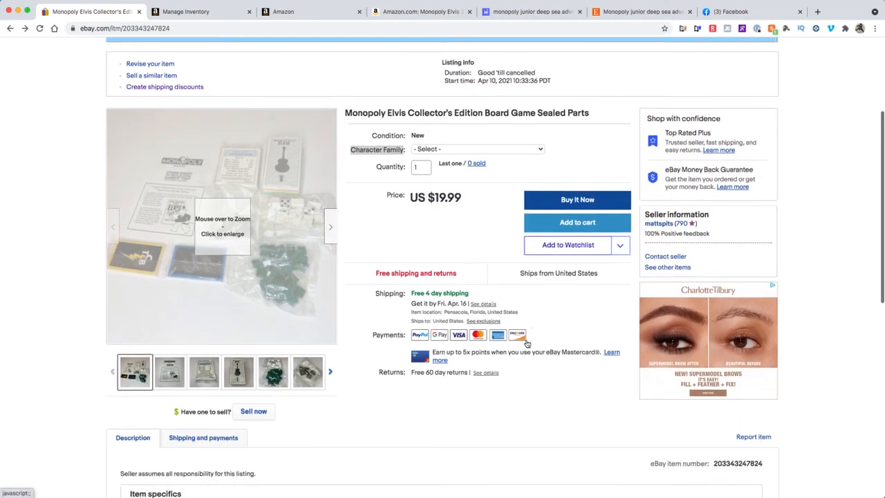